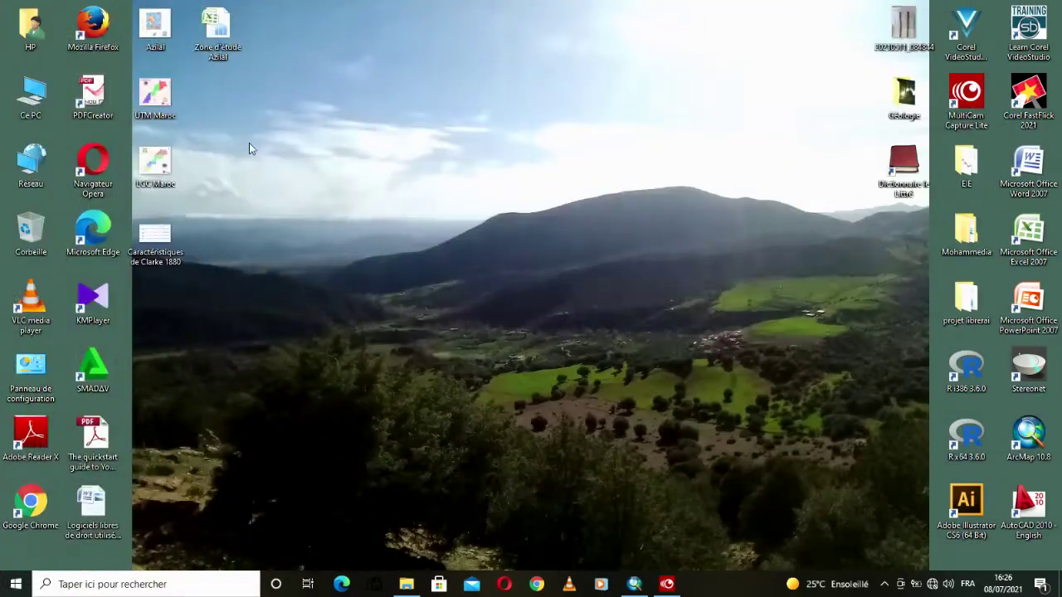
Step: Create a desktop folder named Document Arcgis beside the Zone d'étude Azilal file and move the Azilal image into it
right_click(249, 115)
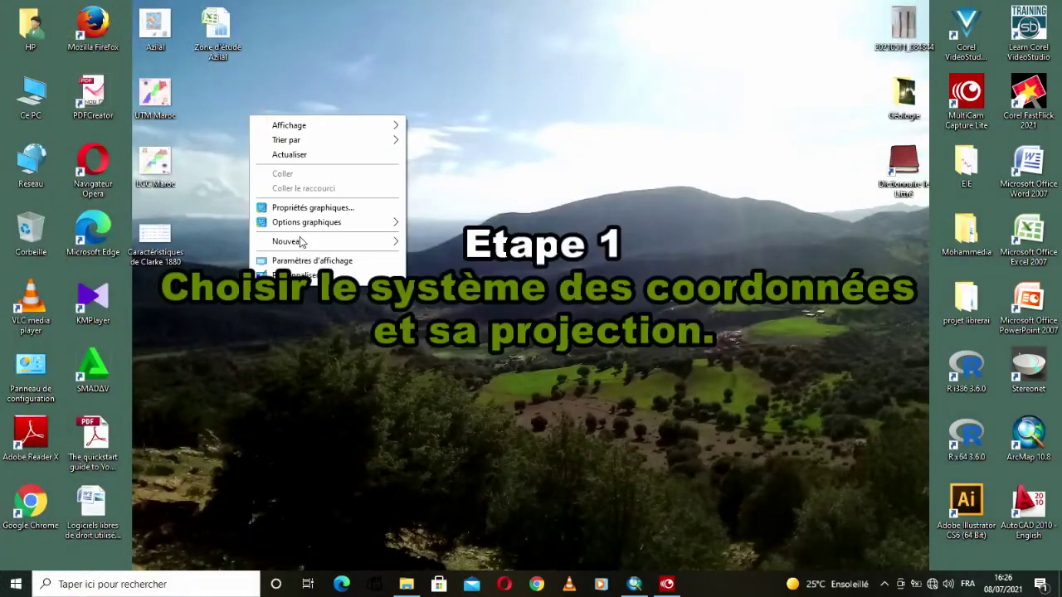
mouse_move(303, 241)
left_click(417, 243)
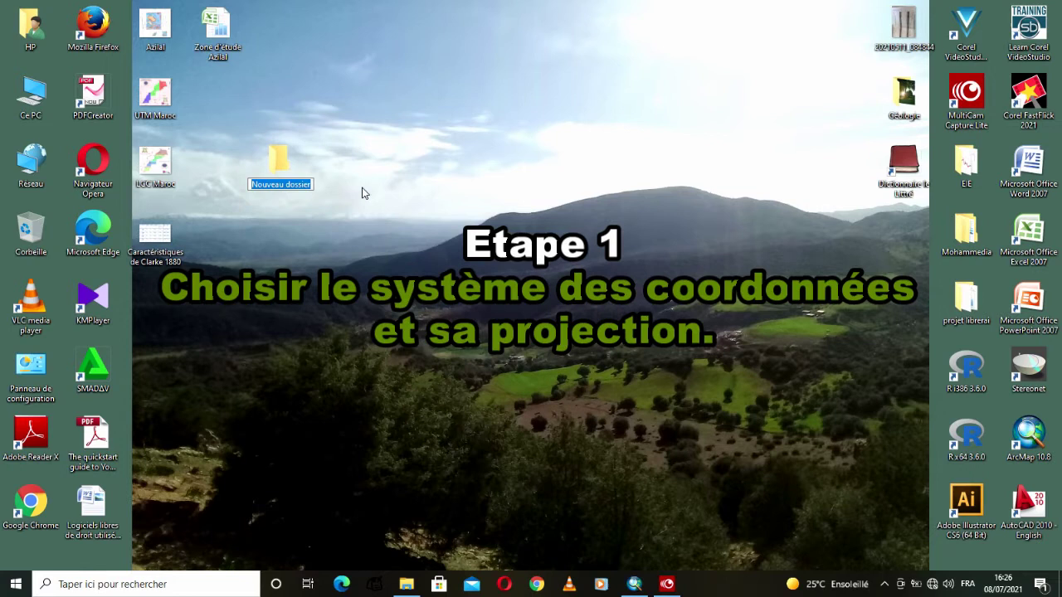
type("Document")
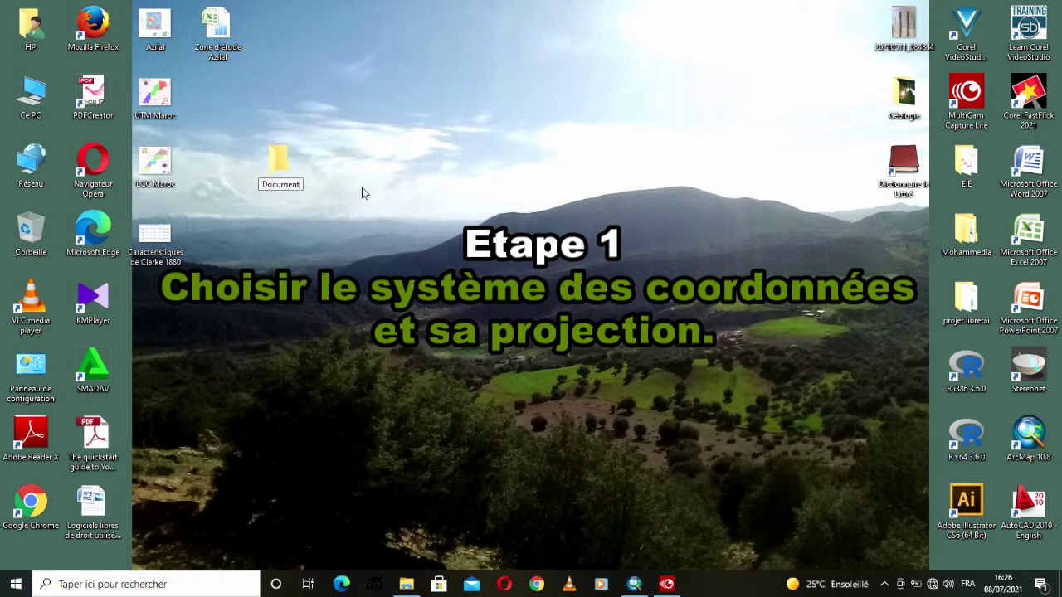
type(" A")
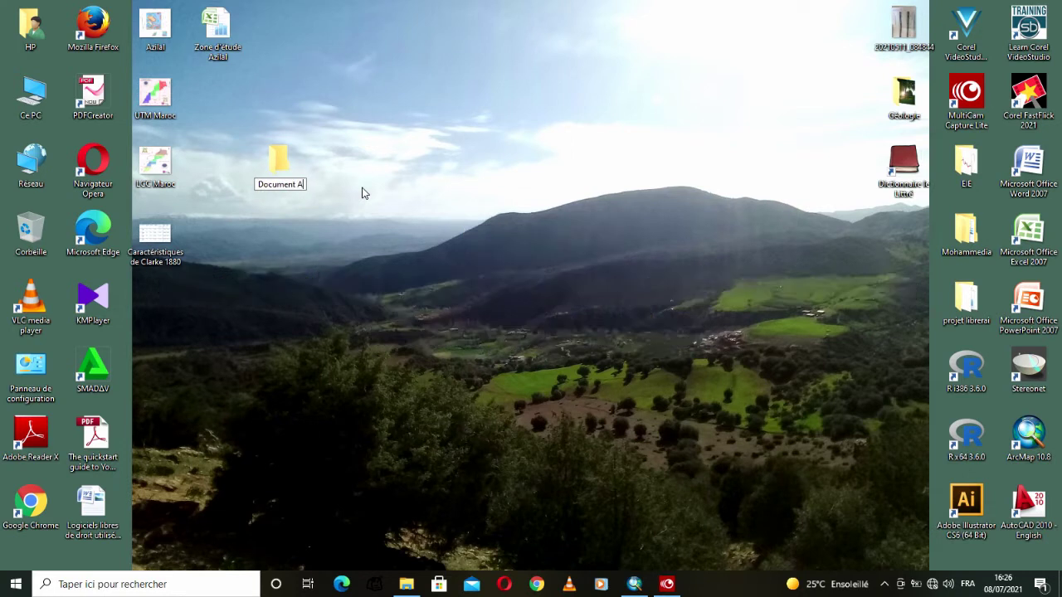
type("rcgis")
key("Return")
left_click_drag(287, 181, 283, 41)
left_click_drag(154, 29, 279, 38)
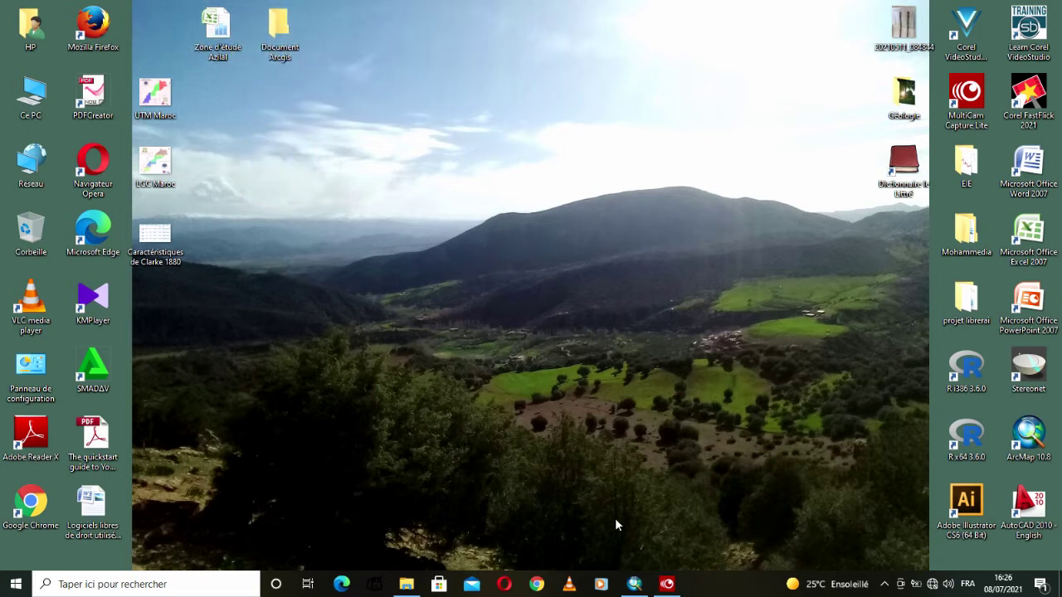
Step: Switch to ArcMap and add a catalog folder connection to the desktop folder Document Arcgis
left_click(635, 580)
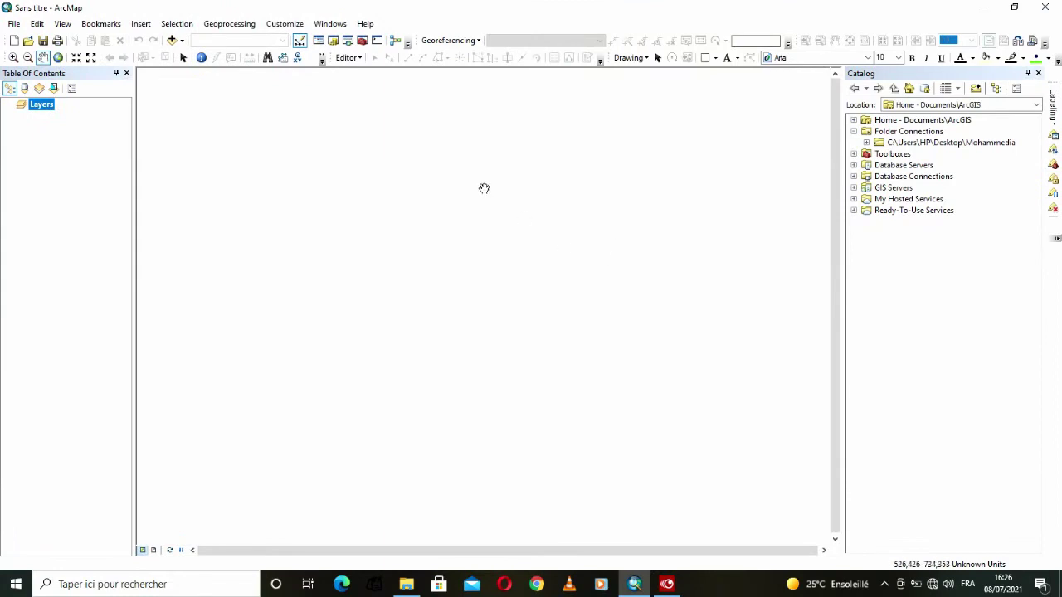
left_click(334, 45)
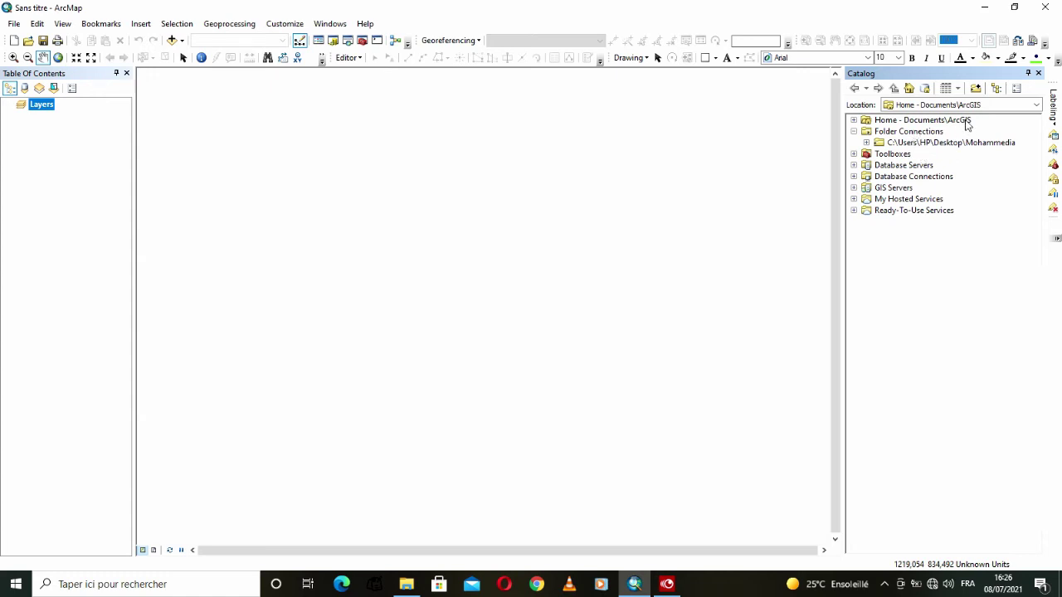
left_click(976, 89)
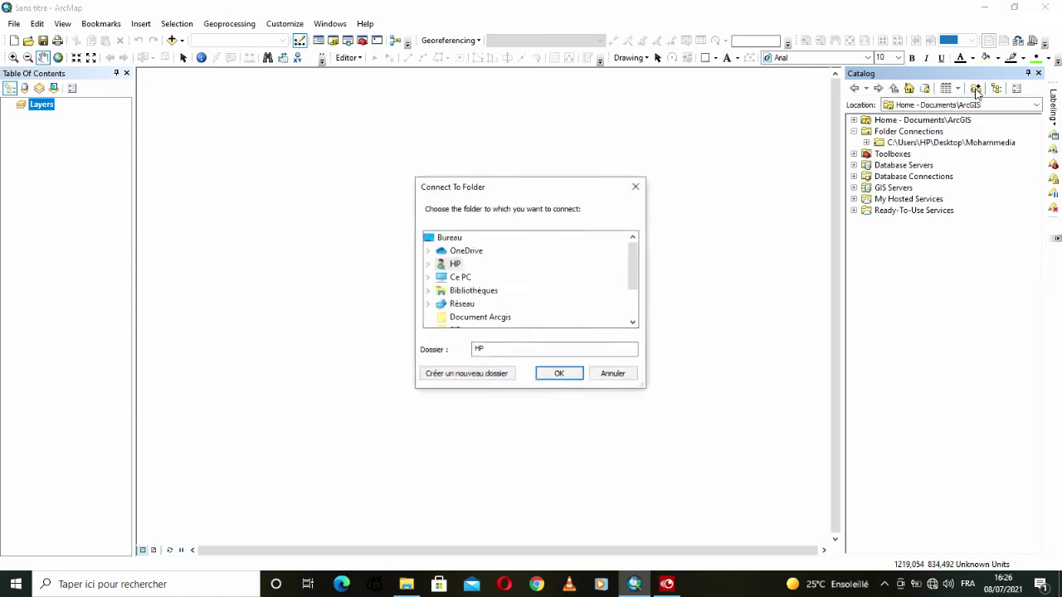
scroll(486, 301, "down", 2)
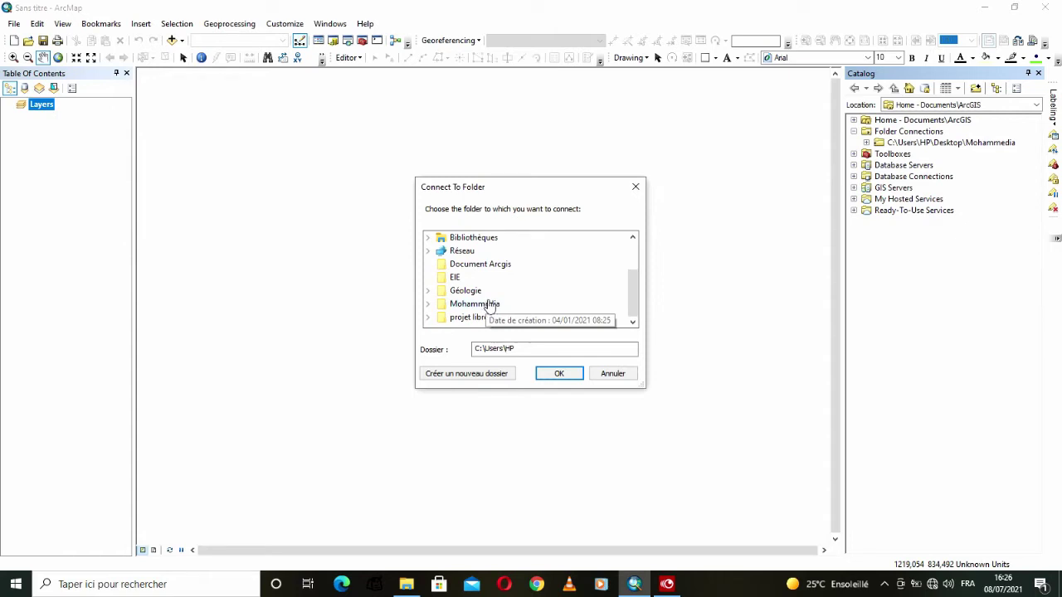
scroll(486, 282, "up", 2)
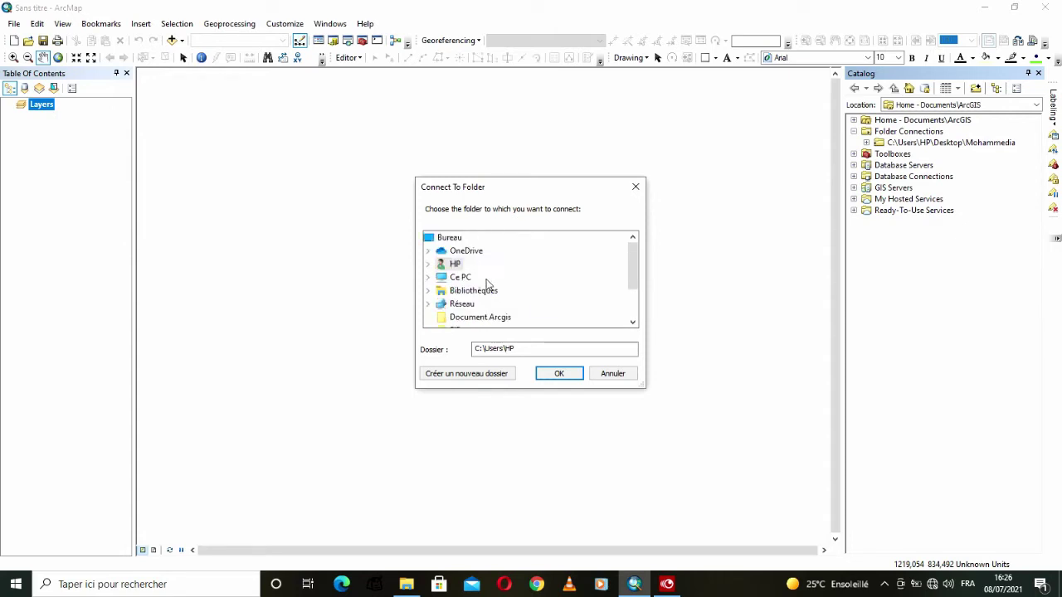
left_click(435, 239)
scroll(486, 267, "down", 2)
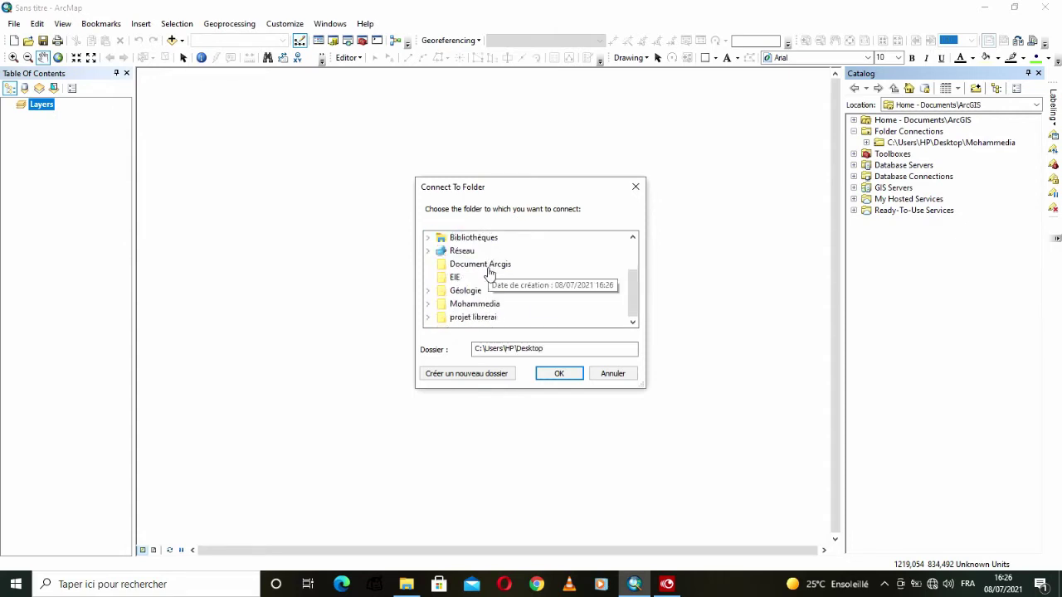
left_click(477, 263)
left_click(568, 375)
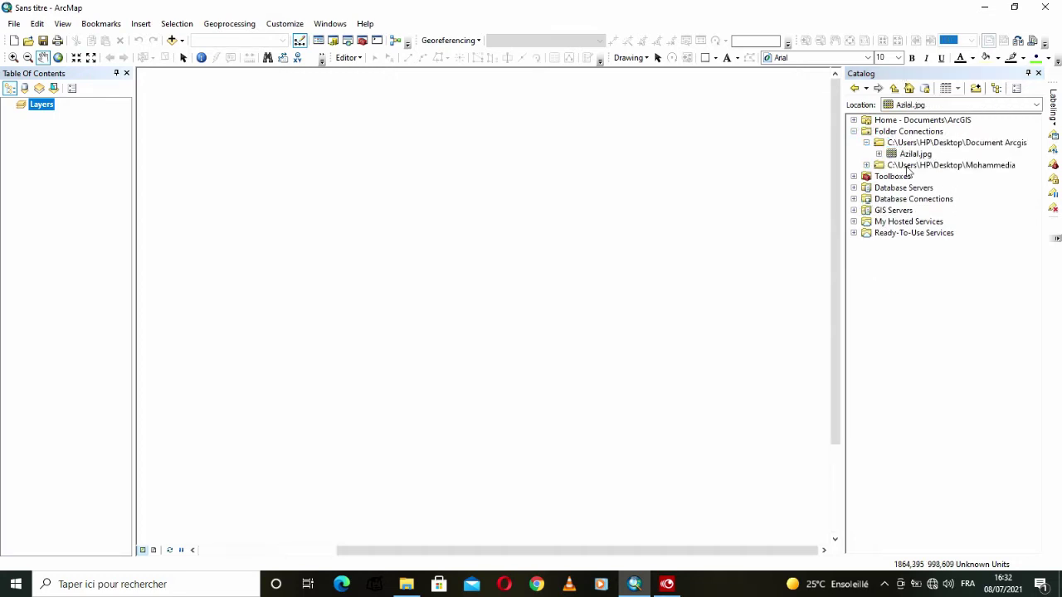
Step: Open the spatial reference of the Azilal.jpg raster for editing from its dataset properties
right_click(909, 156)
left_click(934, 337)
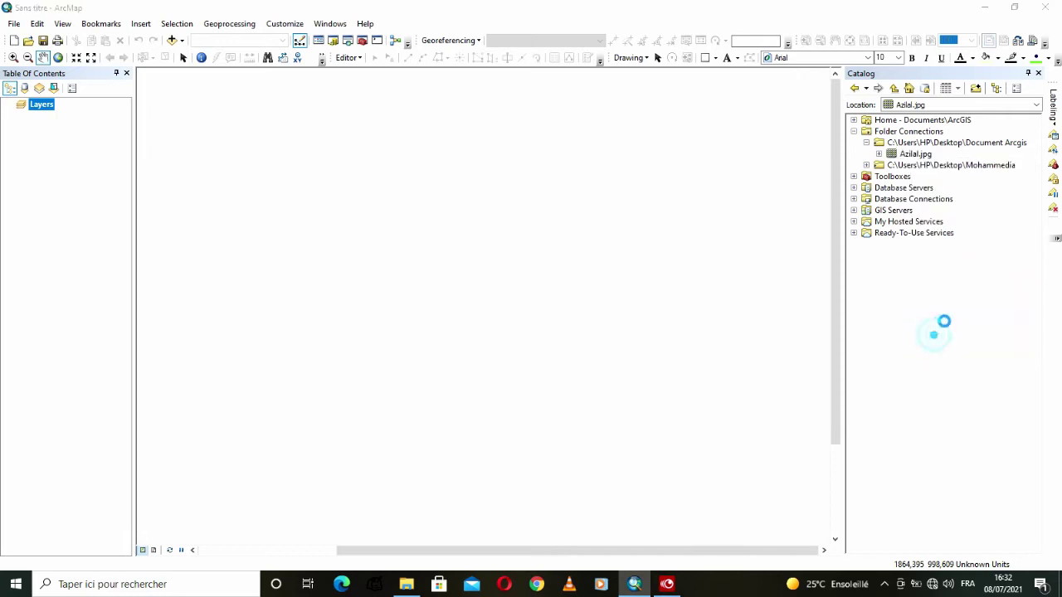
scroll(536, 350, "down", 2)
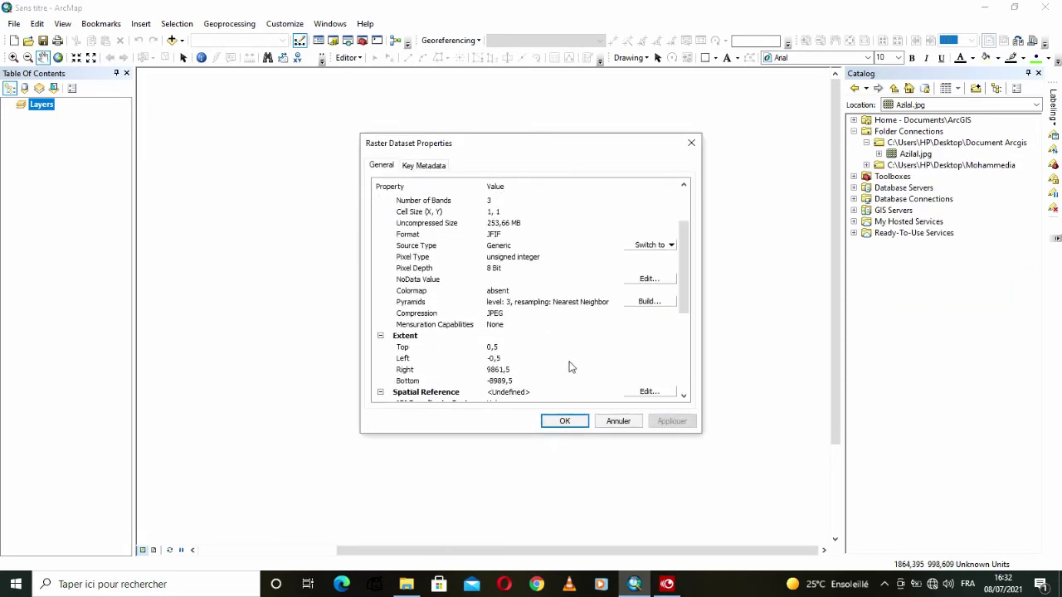
scroll(462, 350, "down", 2)
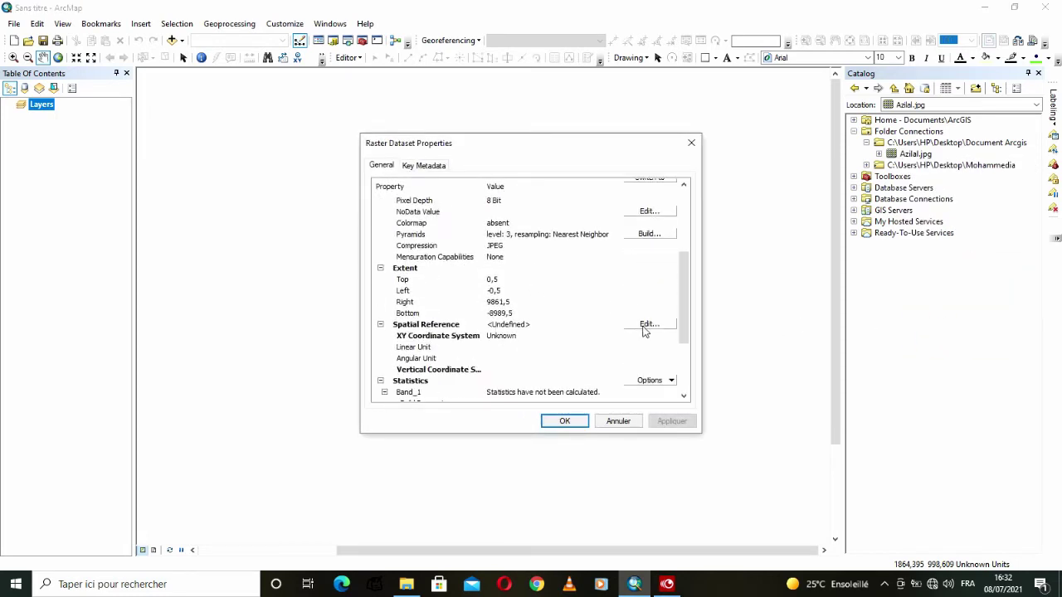
left_click(648, 325)
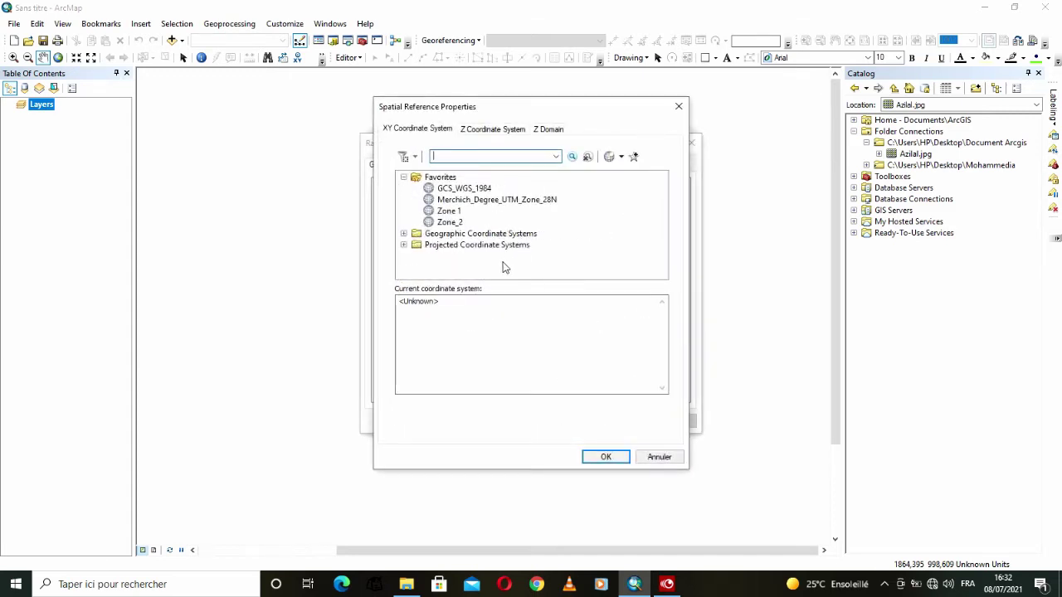
Step: Start a new geographic coordinate system for the raster and name it Zone_1
left_click(621, 158)
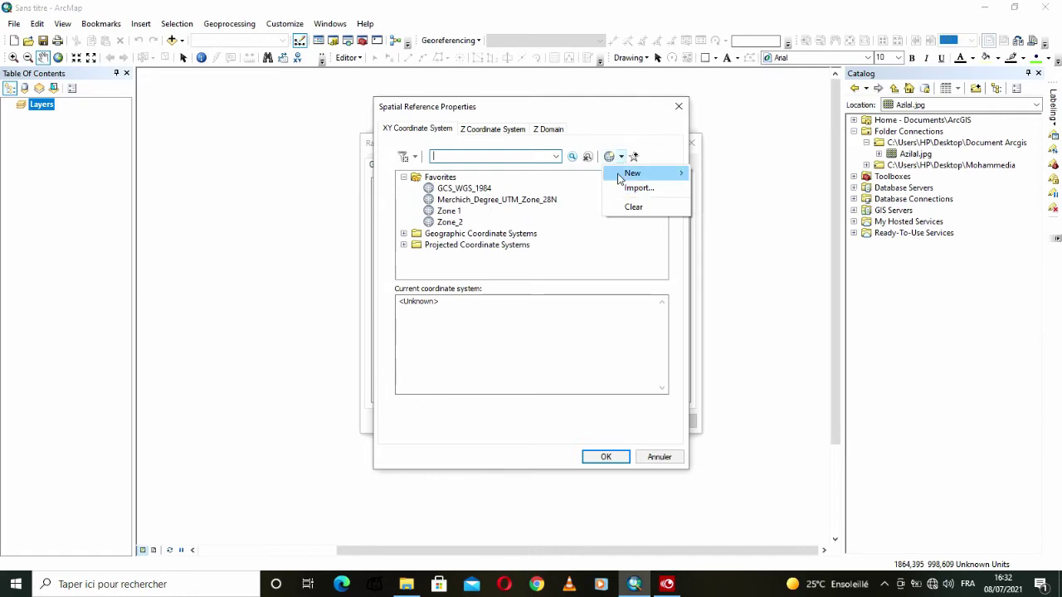
mouse_move(635, 176)
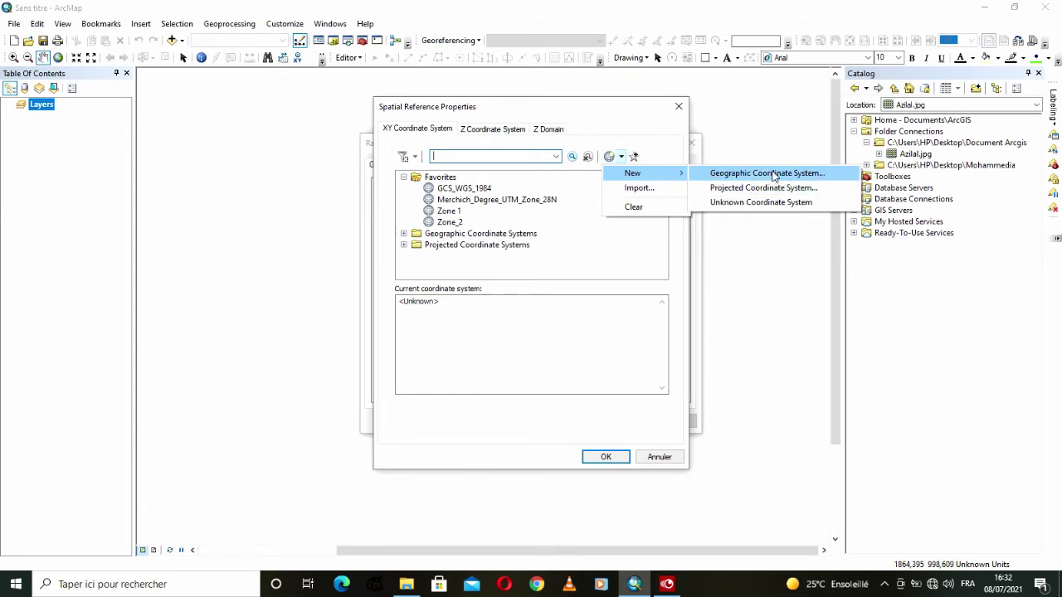
left_click(711, 173)
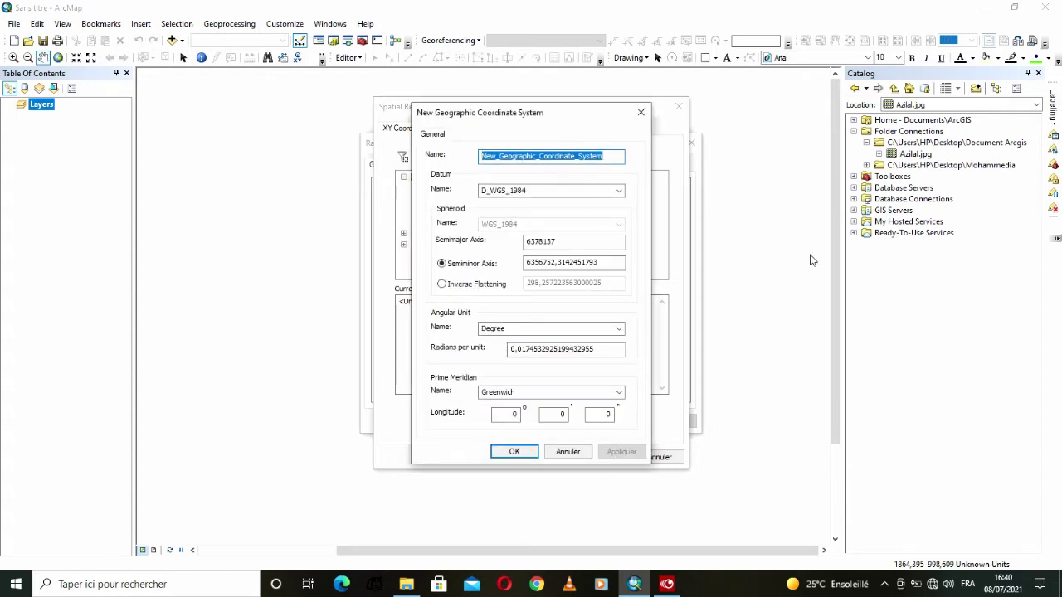
type("Zone_1")
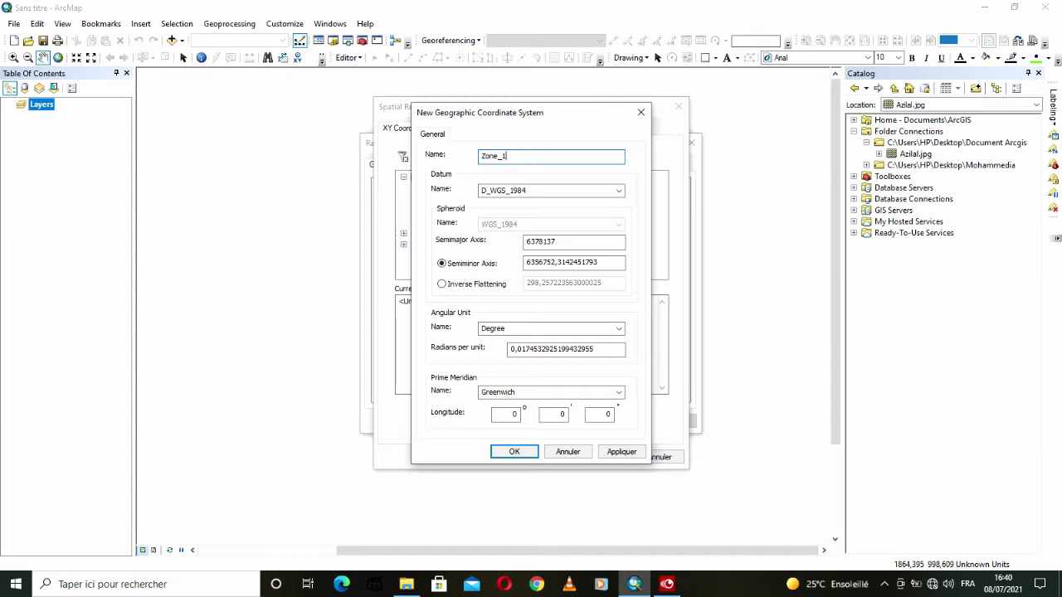
Step: Set the datum of the Zone_1 geographic coordinate system to D_Merchich and create the system
left_click(619, 191)
scroll(512, 355, "down", 7)
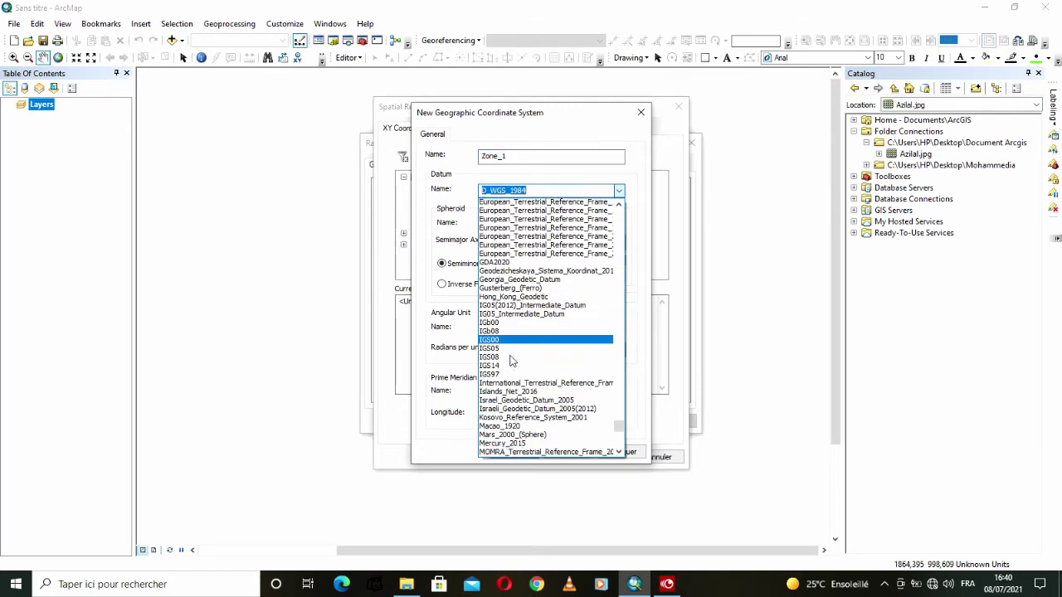
scroll(522, 390, "down", 2)
scroll(524, 397, "down", 15)
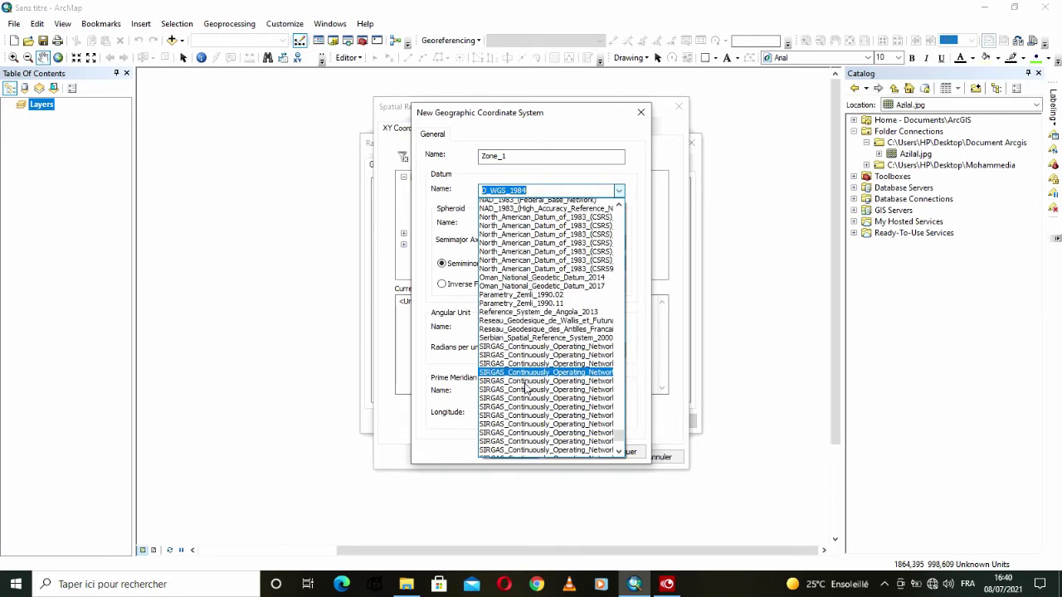
scroll(526, 384, "up", 15)
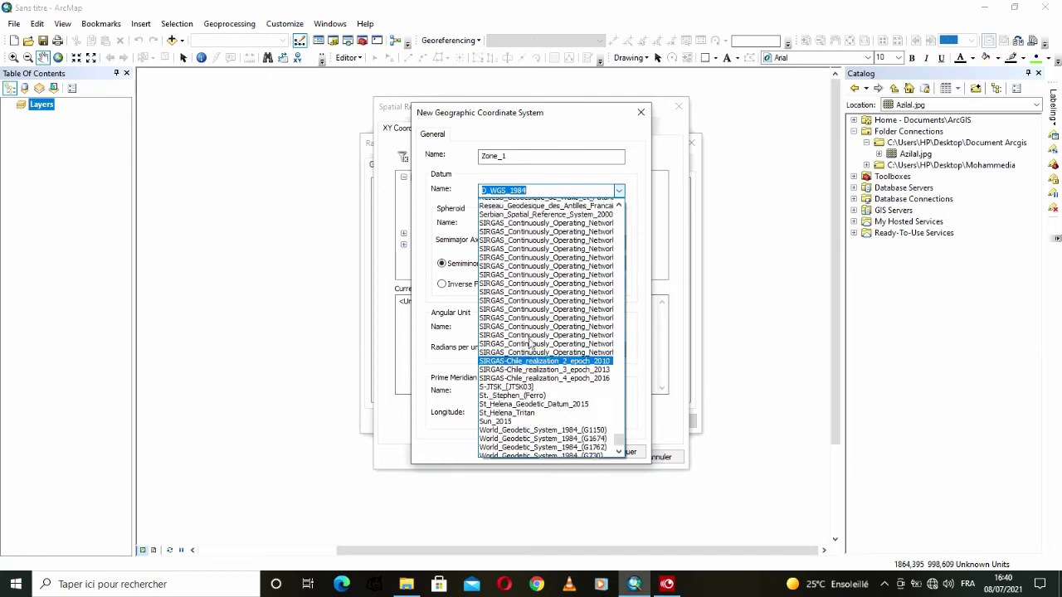
scroll(527, 339, "up", 10)
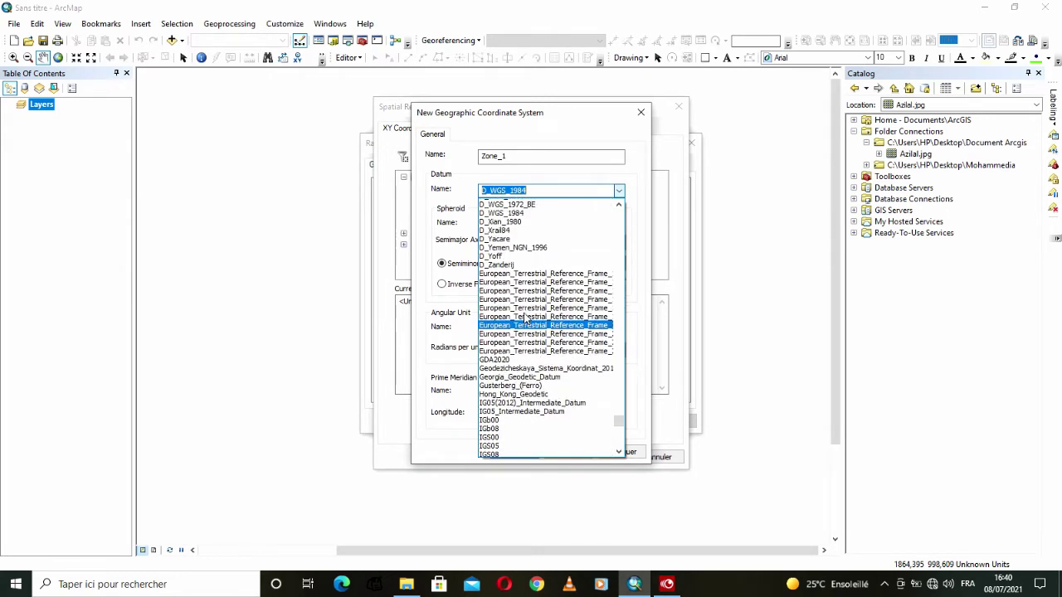
scroll(514, 254, "up", 18)
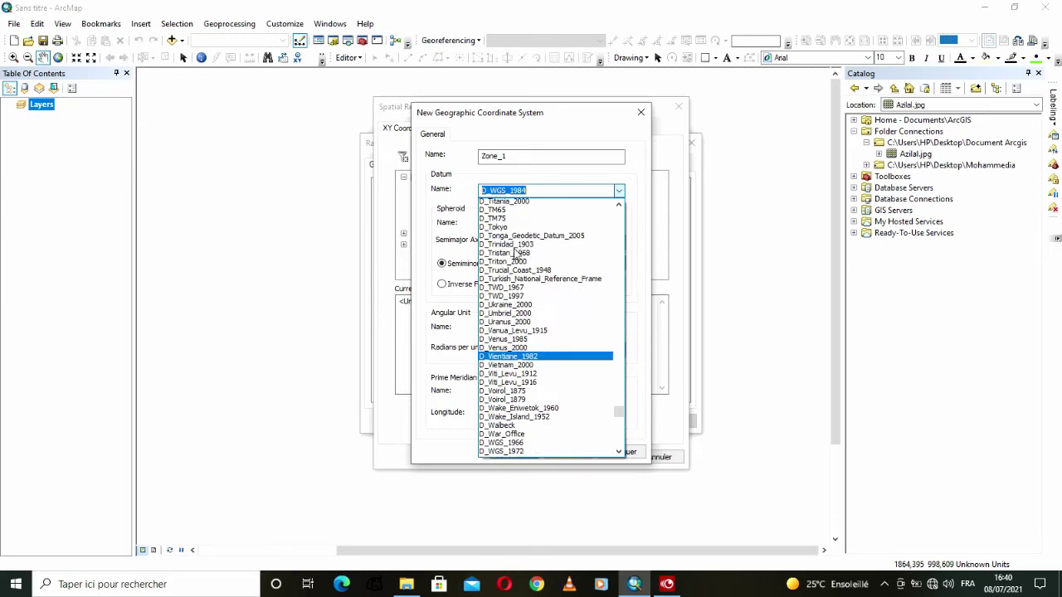
scroll(515, 255, "up", 15)
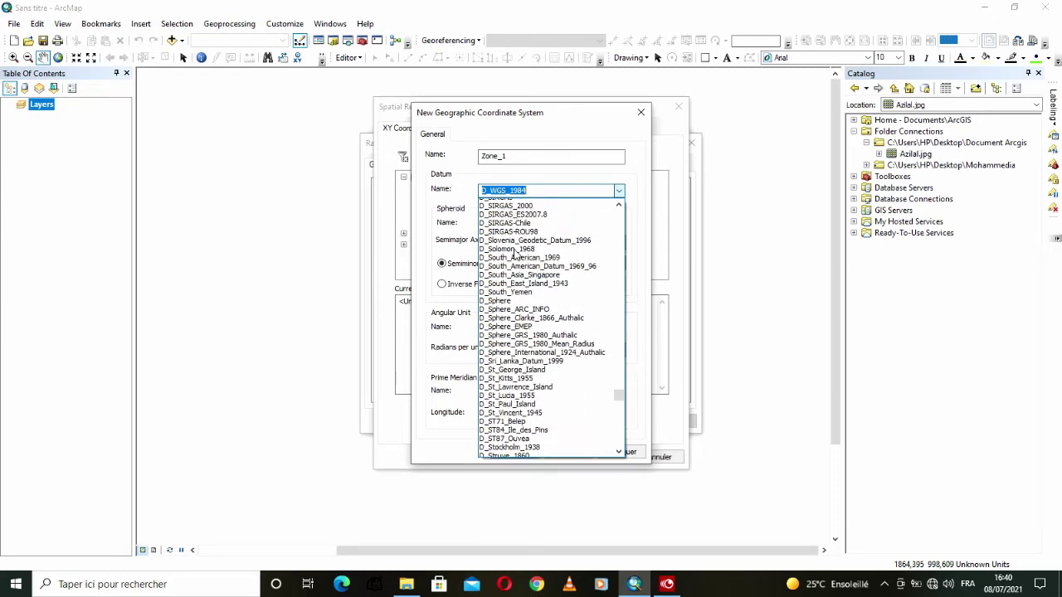
scroll(512, 270, "up", 20)
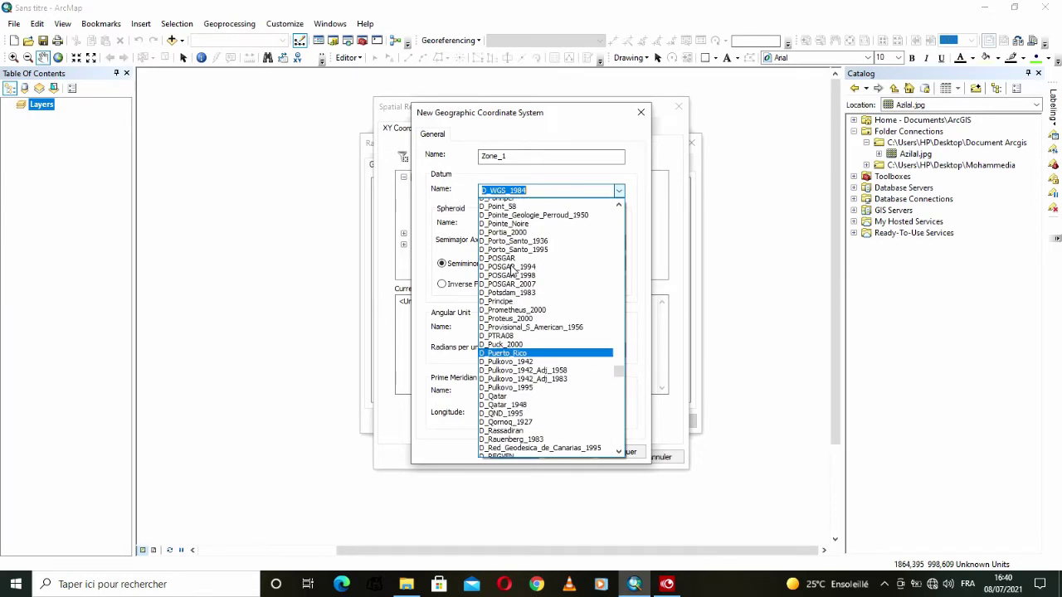
scroll(510, 274, "up", 20)
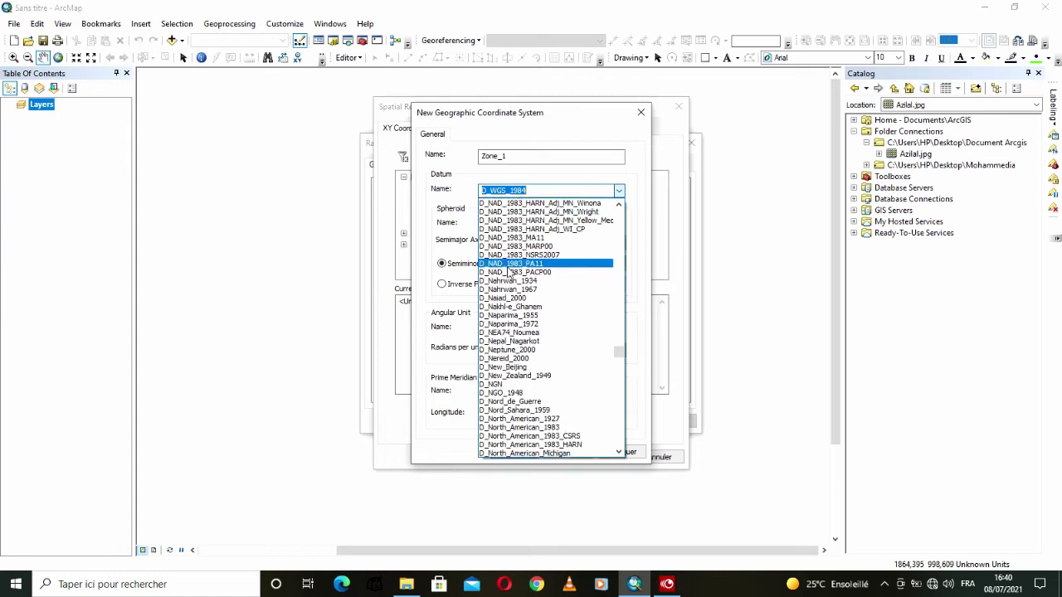
scroll(508, 274, "up", 20)
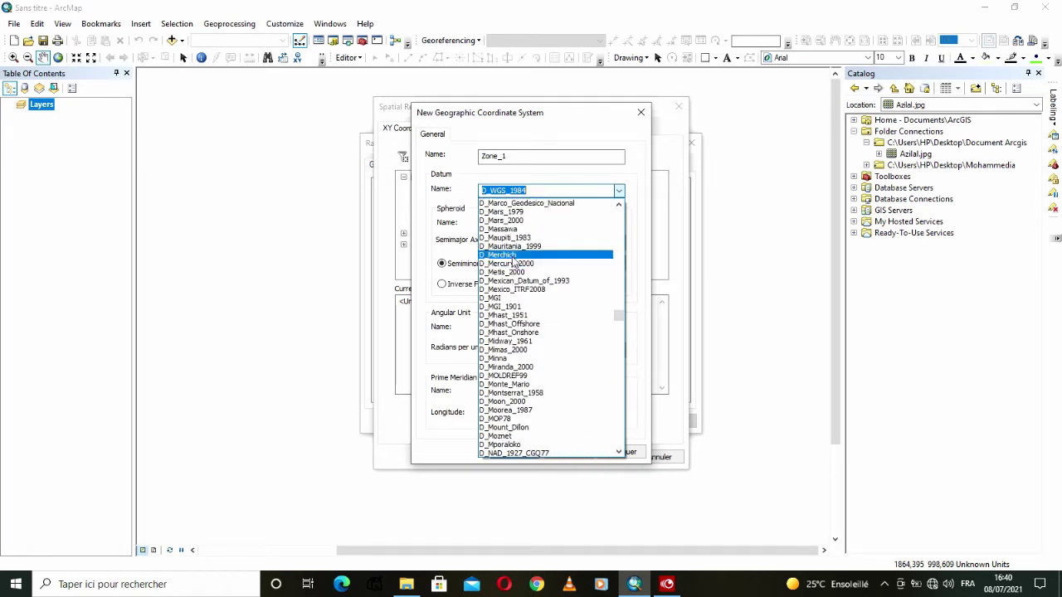
left_click(517, 257)
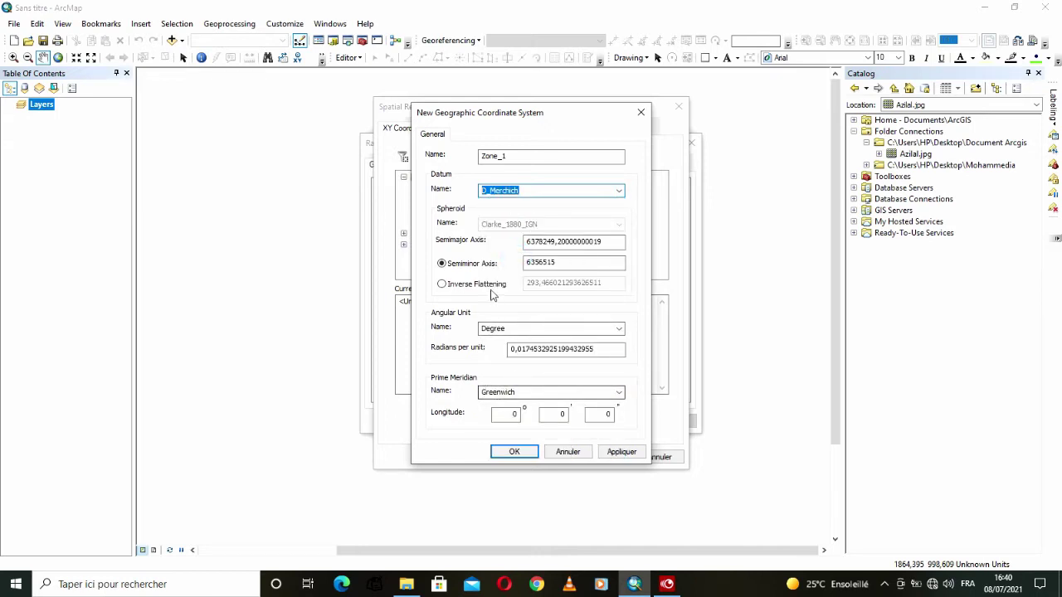
left_click(516, 452)
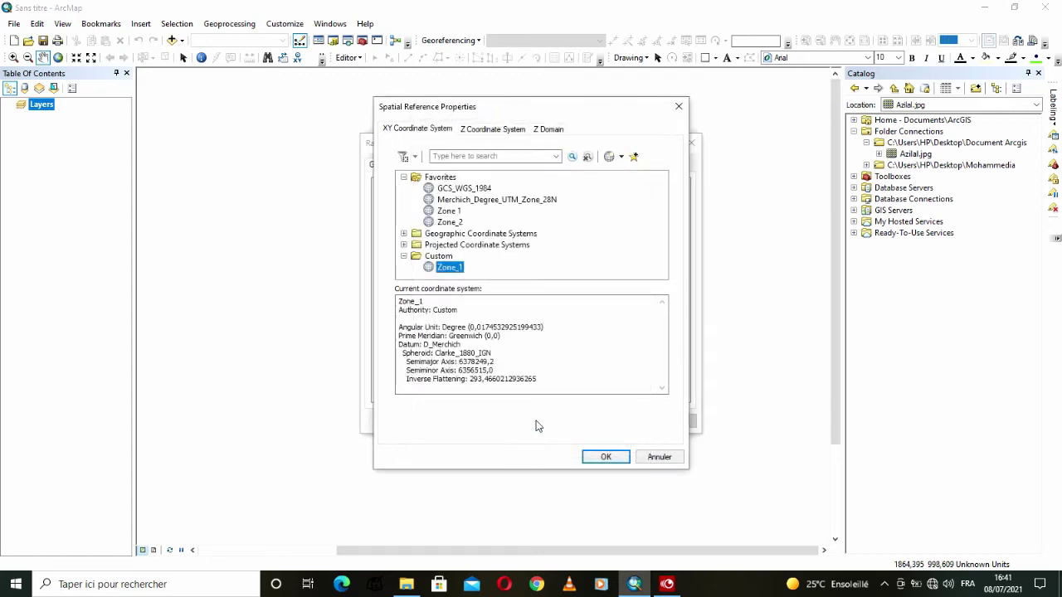
Step: Start a new projected coordinate system for the raster and name it Zone_1
left_click(622, 160)
mouse_move(633, 171)
left_click(709, 184)
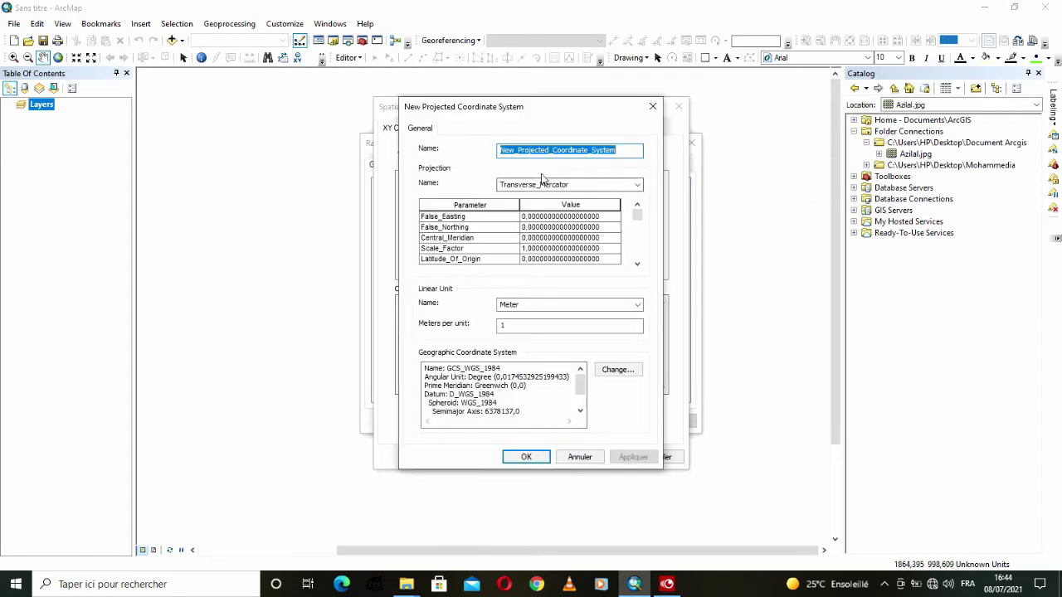
type("Zone_1")
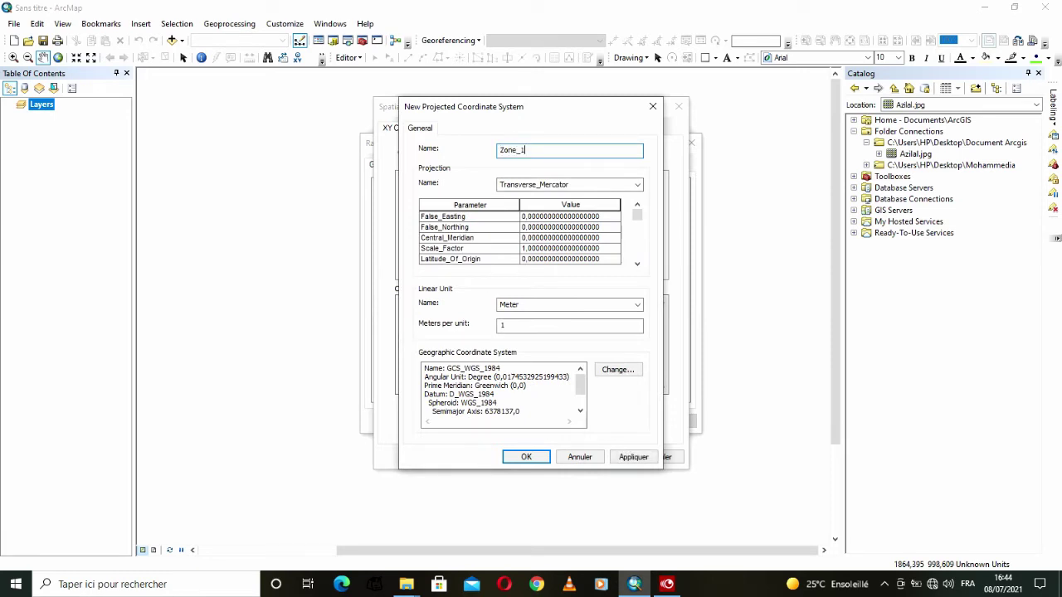
Step: Set the projection of the new Zone_1 projected coordinate system to Lambert_Conformal_Conic
left_click(630, 183)
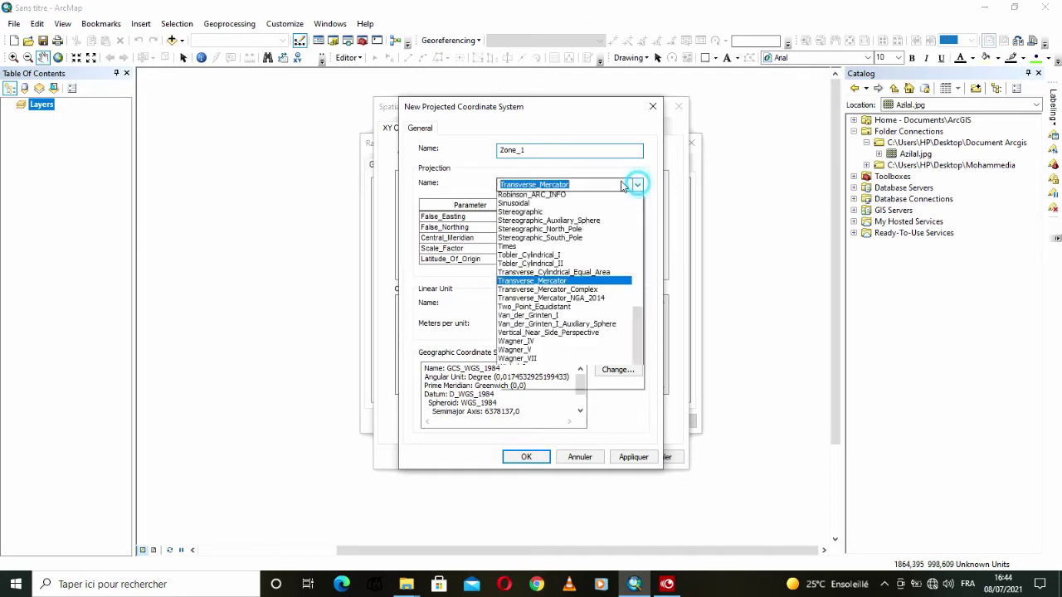
scroll(575, 319, "up", 3)
scroll(575, 319, "up", 20)
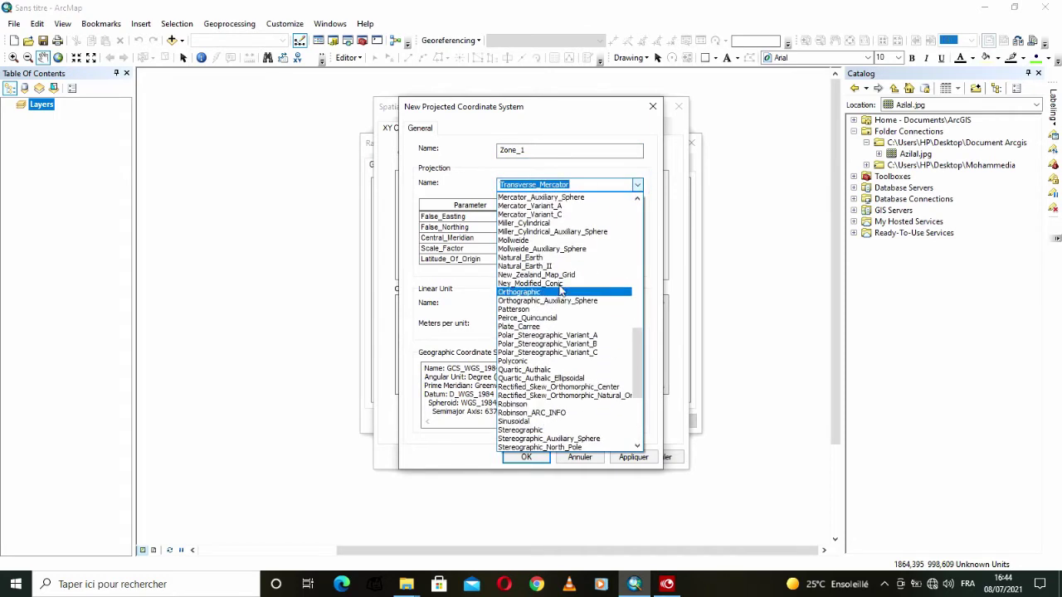
scroll(554, 330, "down", 2)
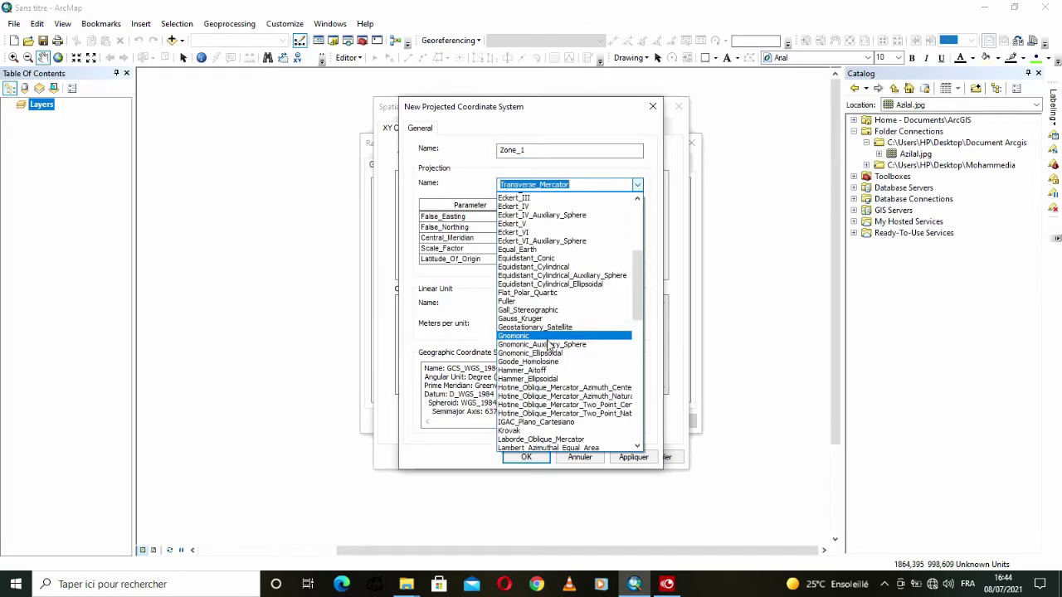
left_click(555, 425)
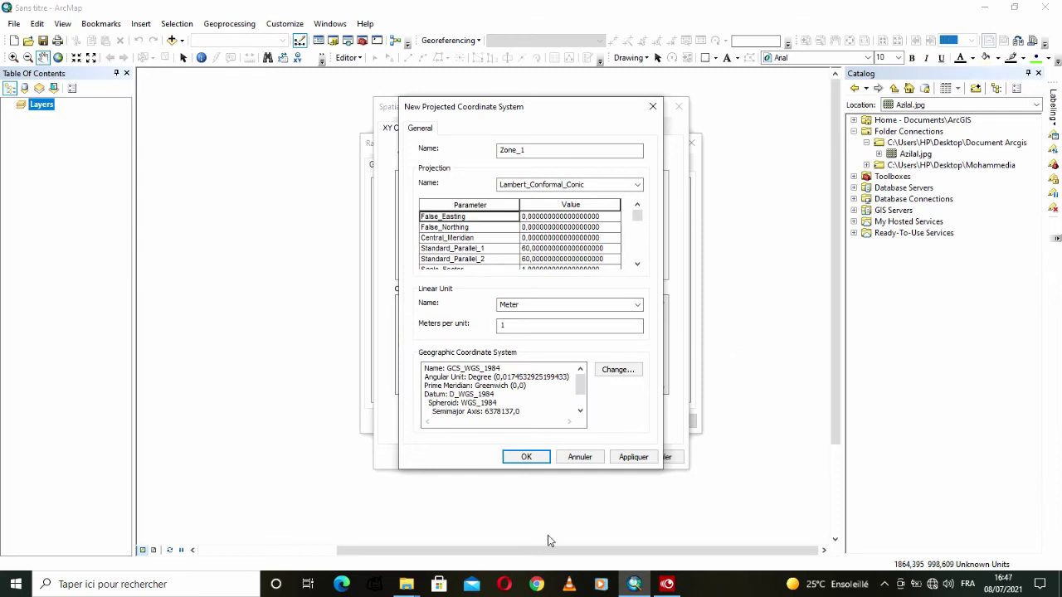
Step: Open the image Caractéristiques de Clarke 1880.JPG in Microsoft Office Picture Manager and consult the projection parameters of zone 1
left_click(408, 586)
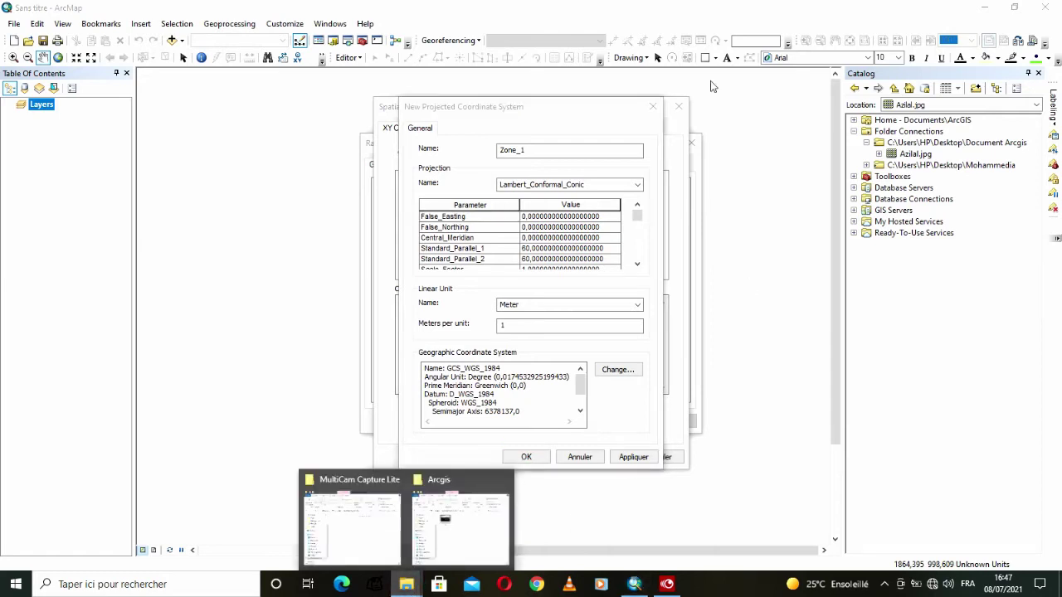
left_click(724, 244)
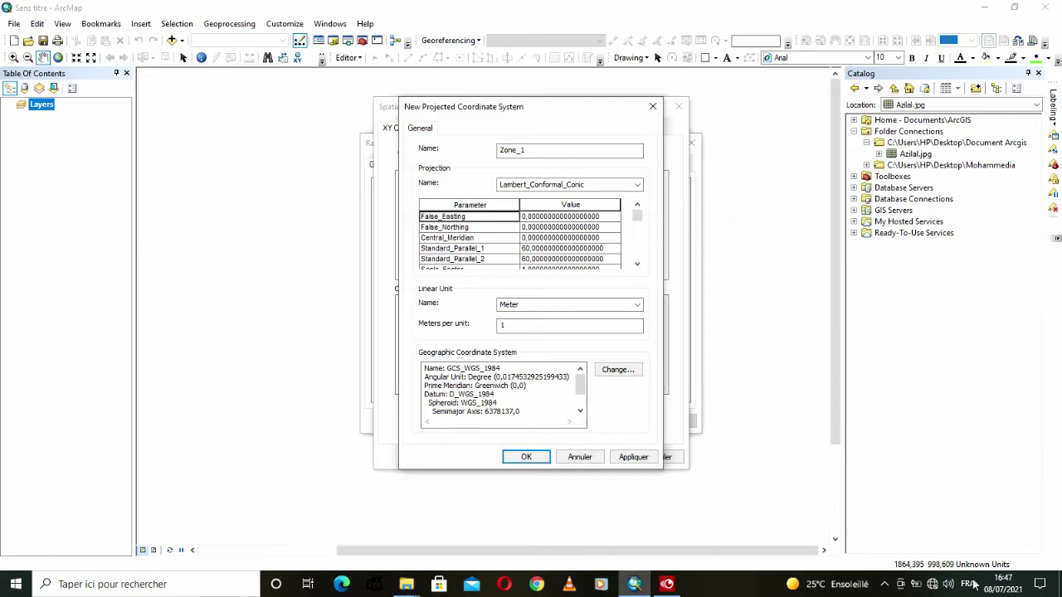
left_click(1060, 584)
double_click(175, 222)
left_click(639, 583)
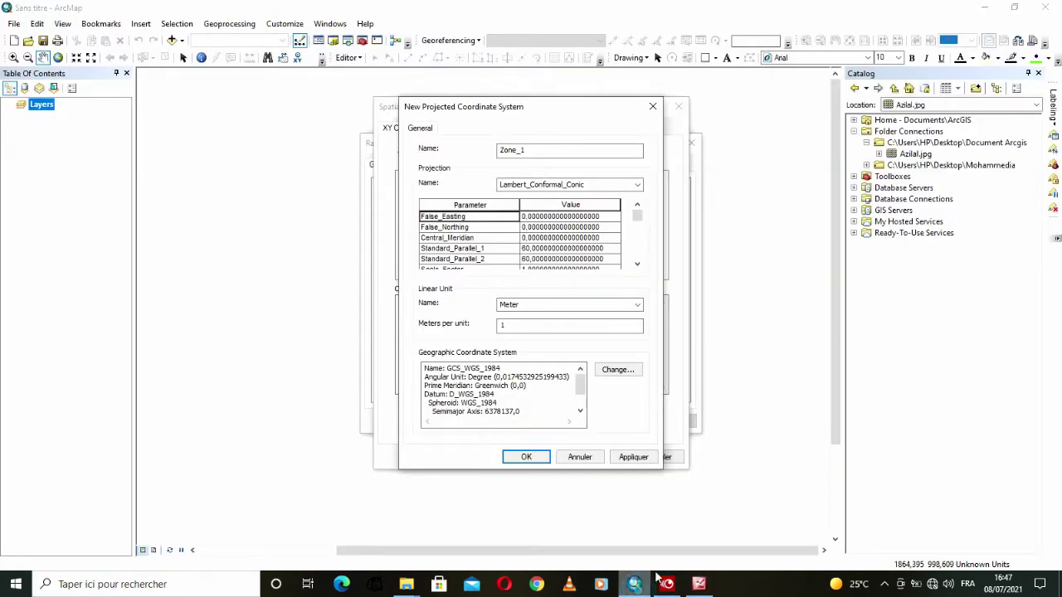
left_click(698, 584)
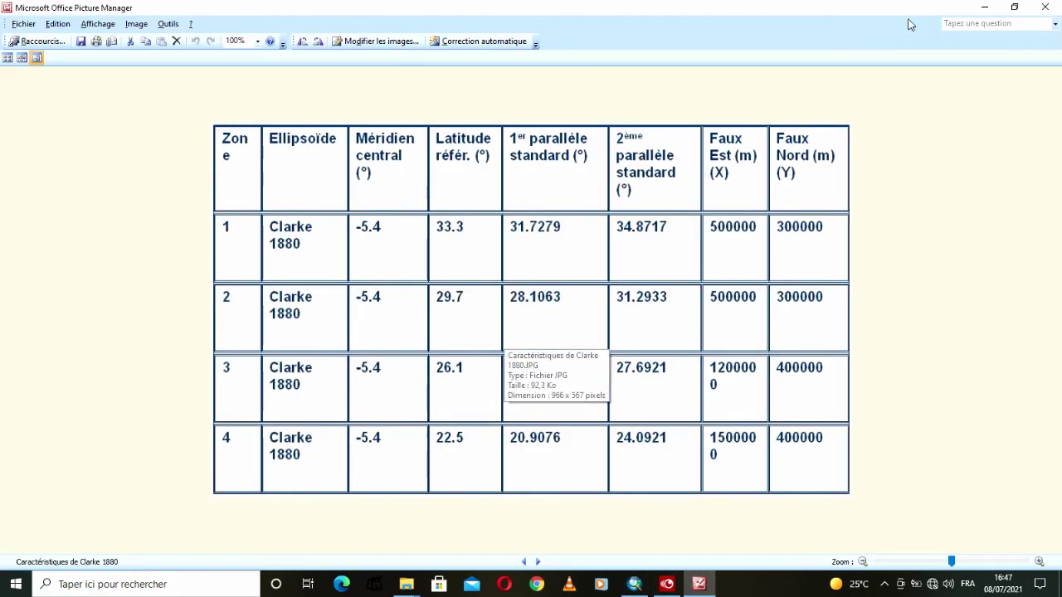
left_click(1015, 7)
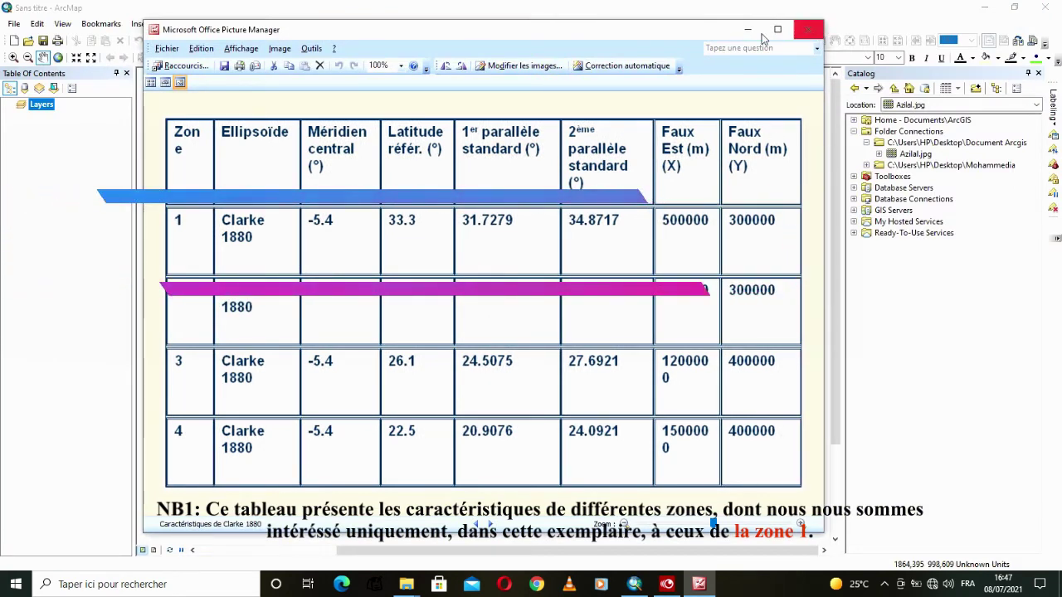
left_click_drag(706, 33, 570, 39)
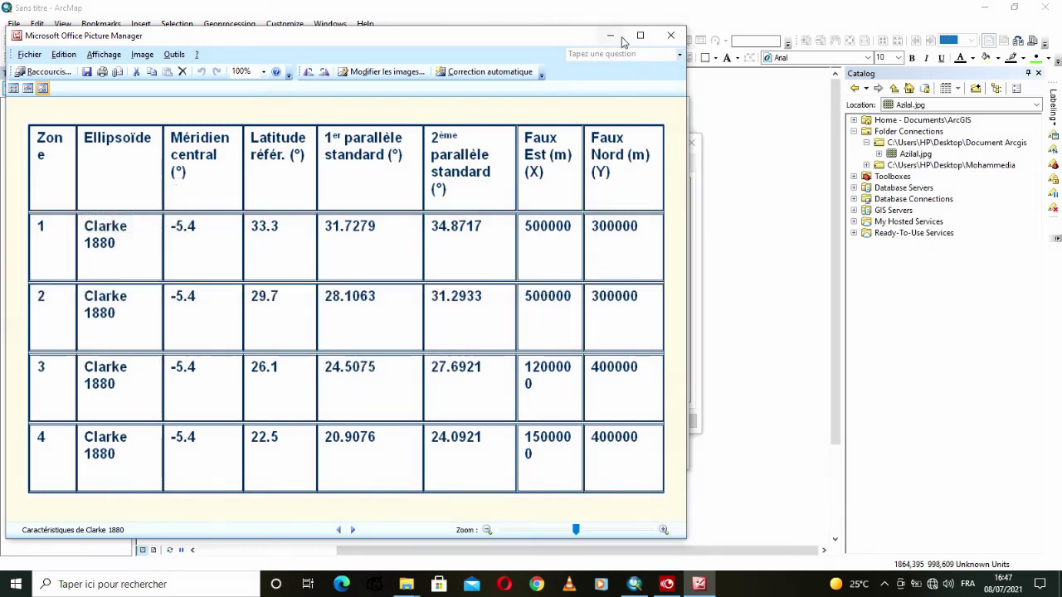
left_click(612, 36)
Step: In ArcMap, set the projection's False_Easting to 500000 and its False_Northing to 300000
left_click(528, 217)
double_click(525, 218)
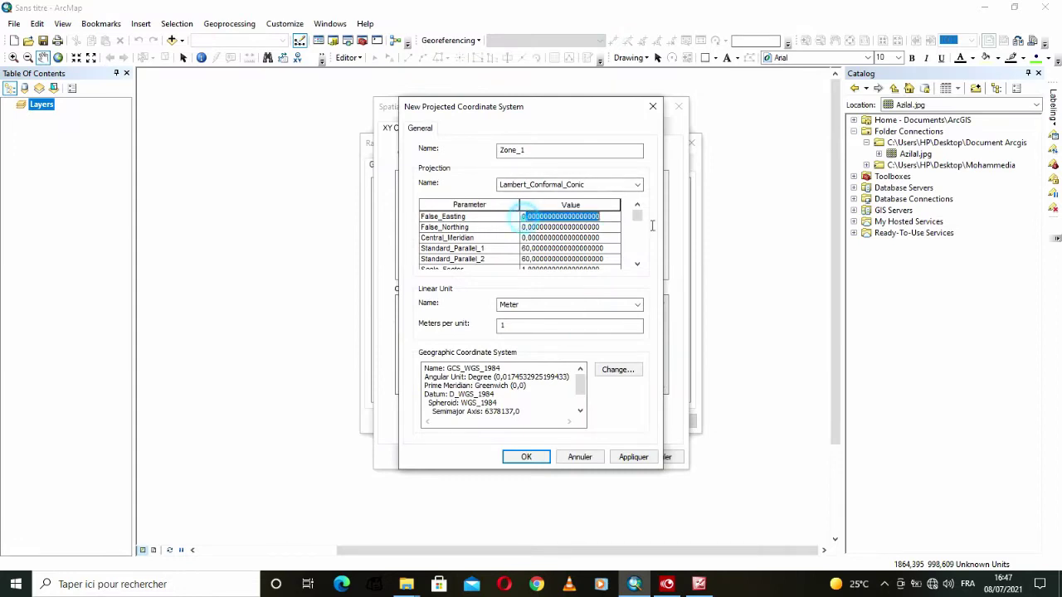
type("0")
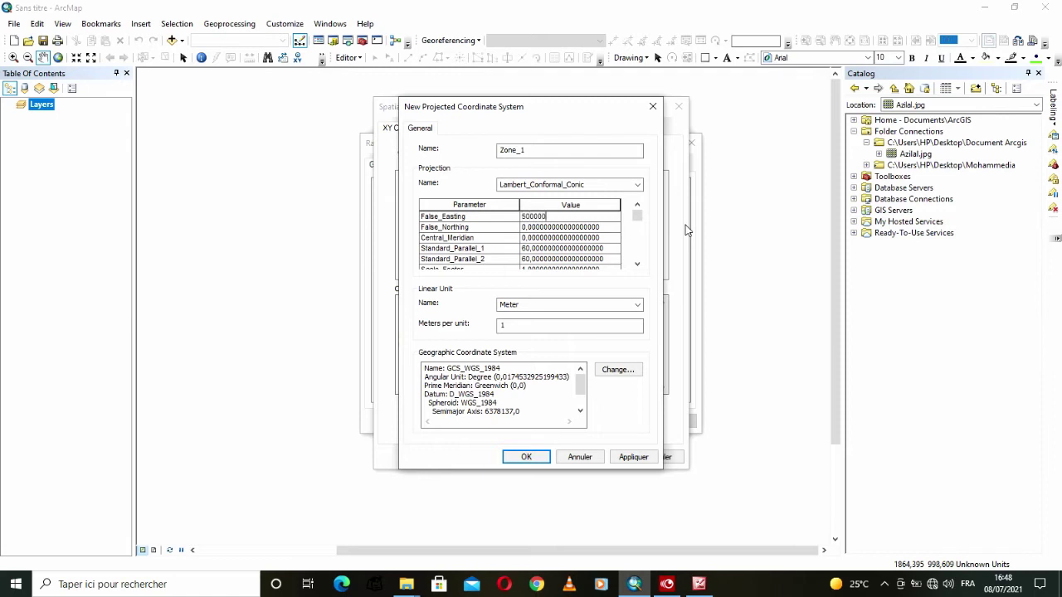
key("Tab")
type("3")
key("Tab")
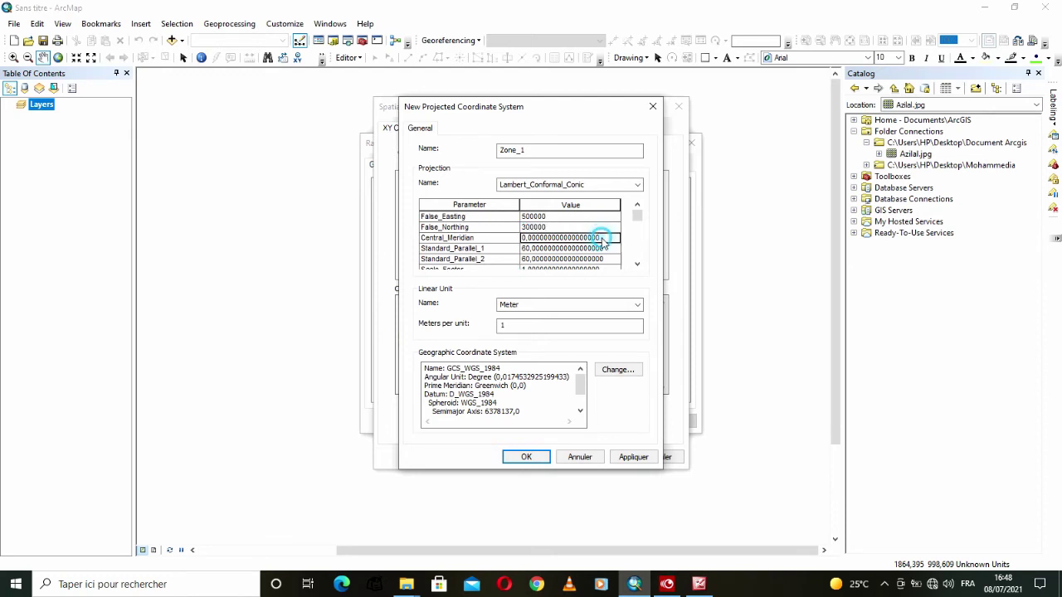
Step: Set the Central_Meridian of the Lambert_Conformal_Conic projection to -5,4
left_click(479, 241)
left_click(526, 237)
key("ctrl+a")
key("BackSpace")
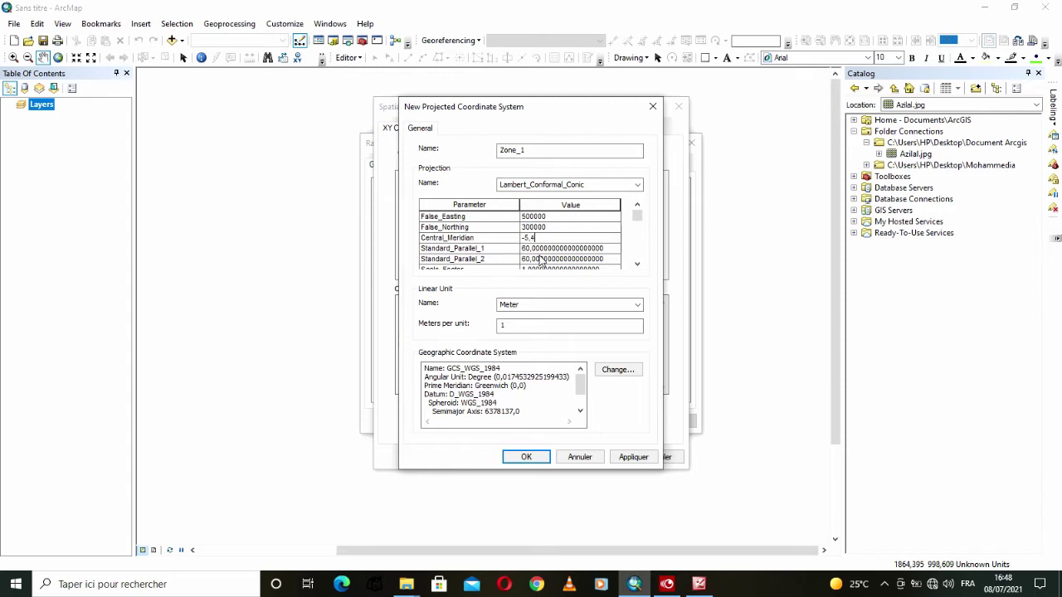
Step: Check the first standard parallel of zone 1 in the reference table and set Standard_Parallel_1 to 31,7279
left_click(706, 586)
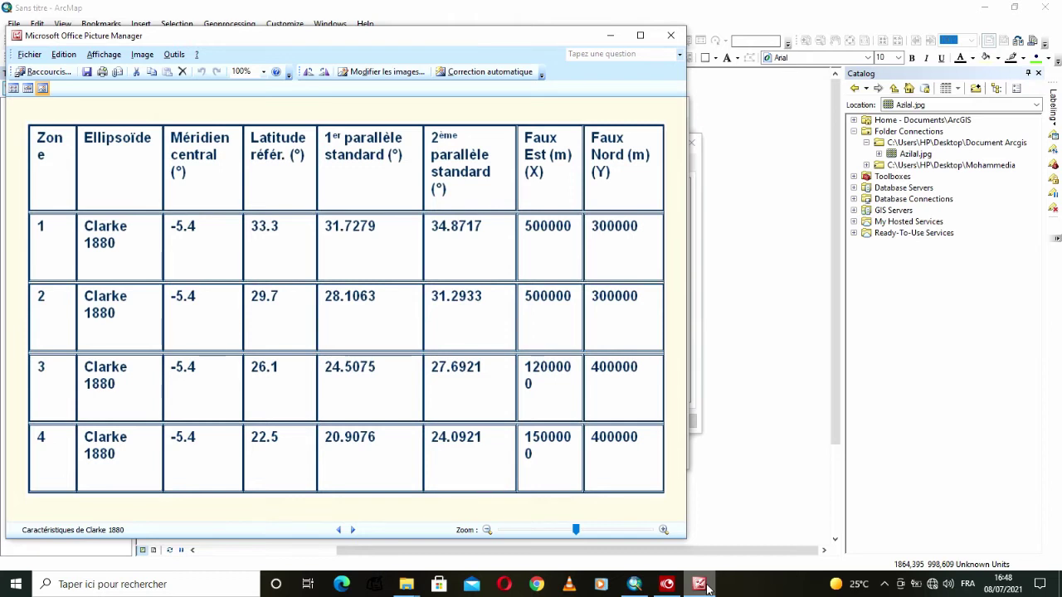
left_click(706, 586)
left_click(558, 248)
double_click(560, 248)
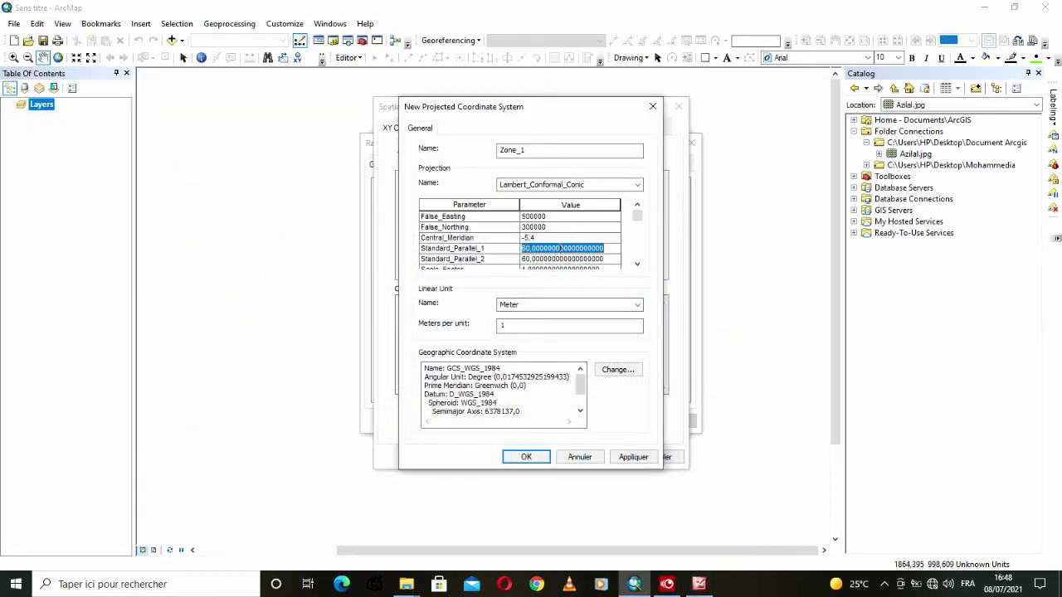
type("31,7279")
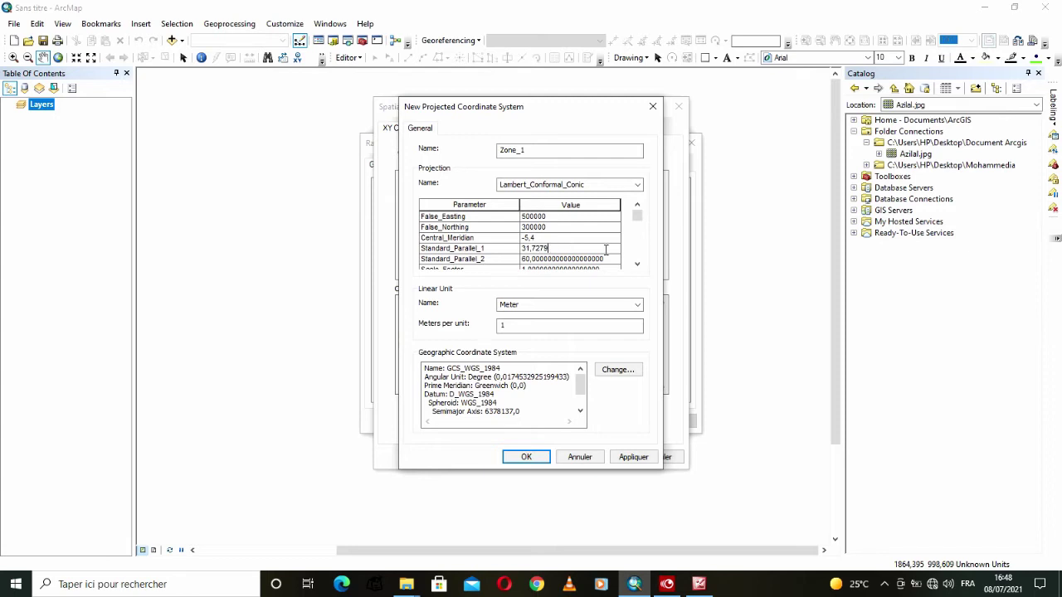
Step: Check the second standard parallel of zone 1 in the reference table and set Standard_Parallel_2 to 34,8717
left_click(699, 584)
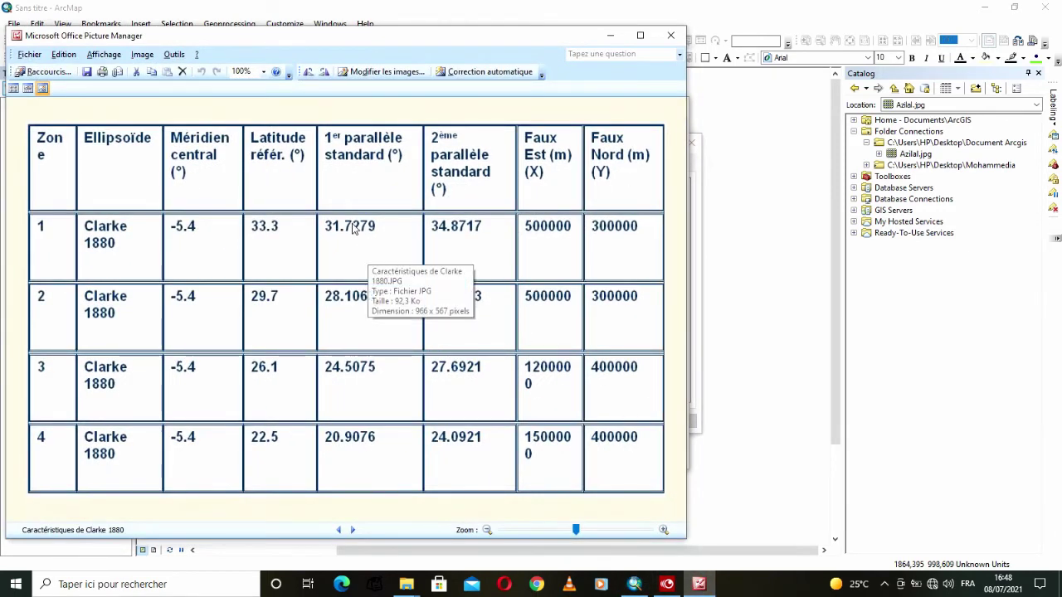
left_click(699, 584)
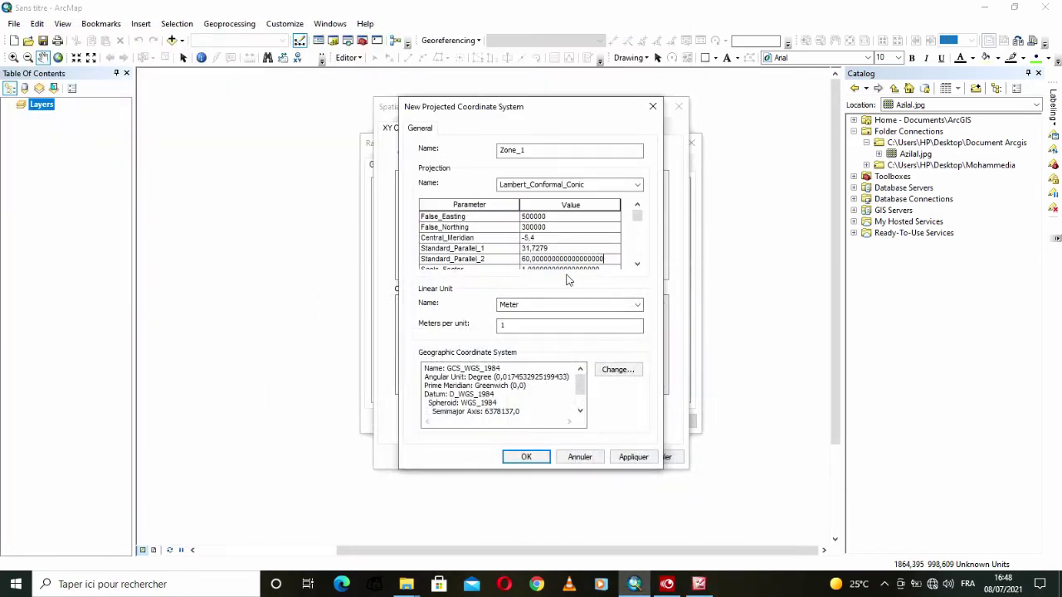
type("\"")
left_click(699, 584)
left_click(701, 584)
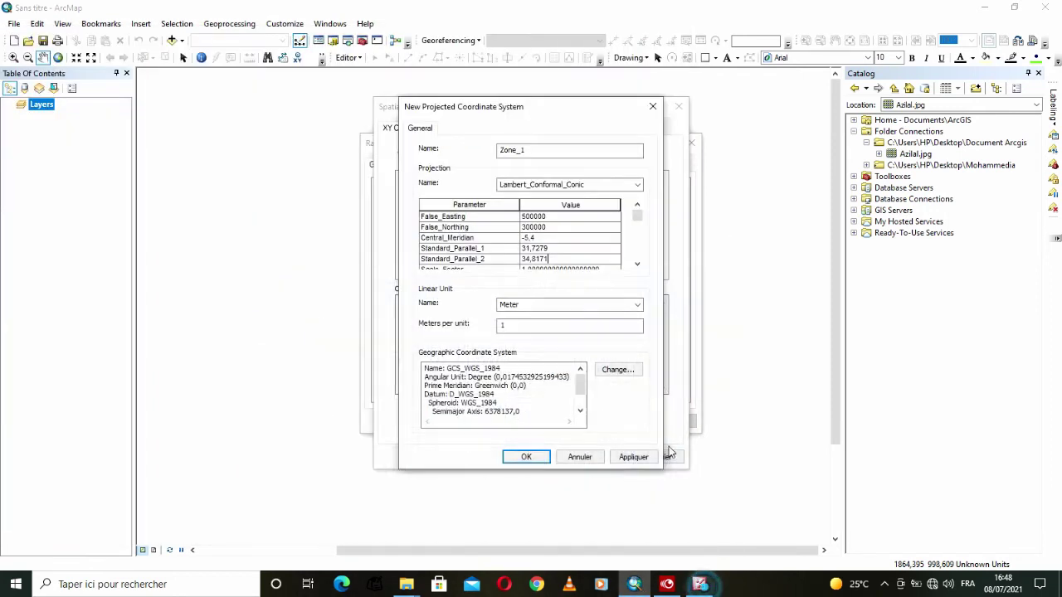
left_click_drag(548, 258, 536, 259)
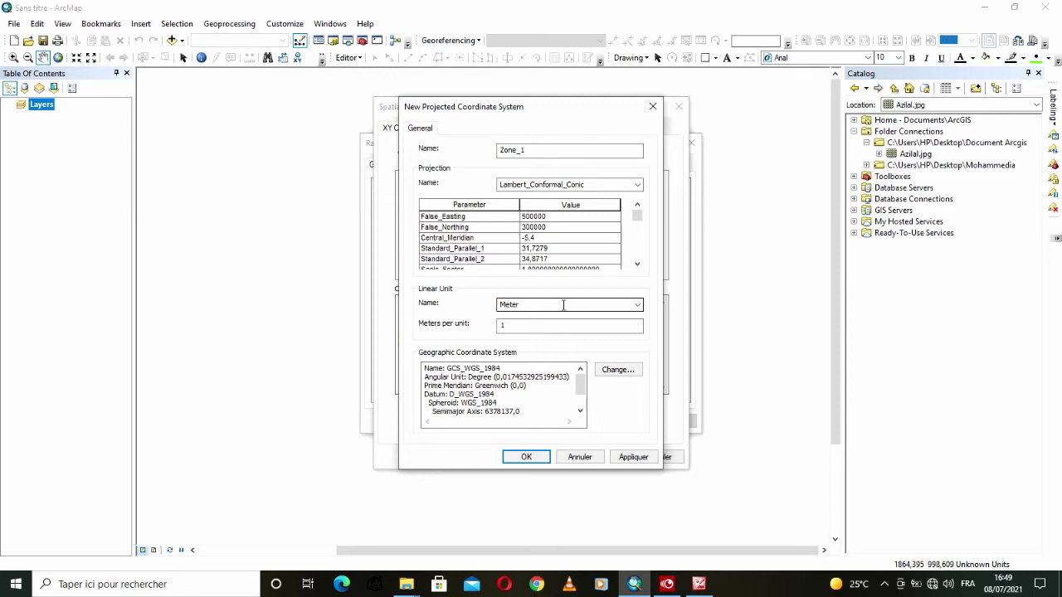
Step: Check the reference latitude of zone 1 in the table and set Latitude_Of_Origin to 33,3
left_click_drag(636, 214, 635, 260)
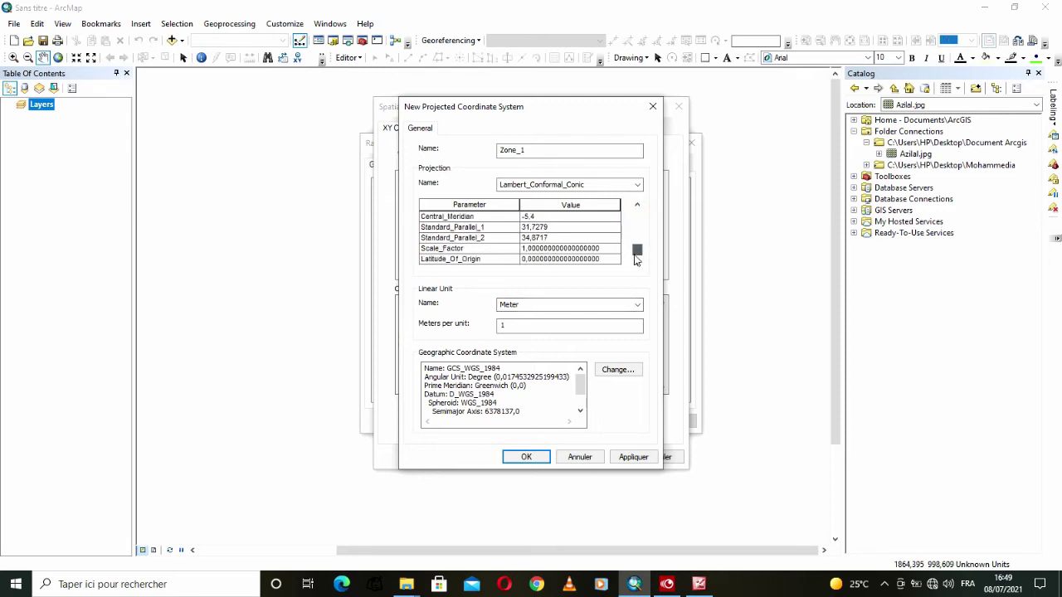
left_click(522, 259)
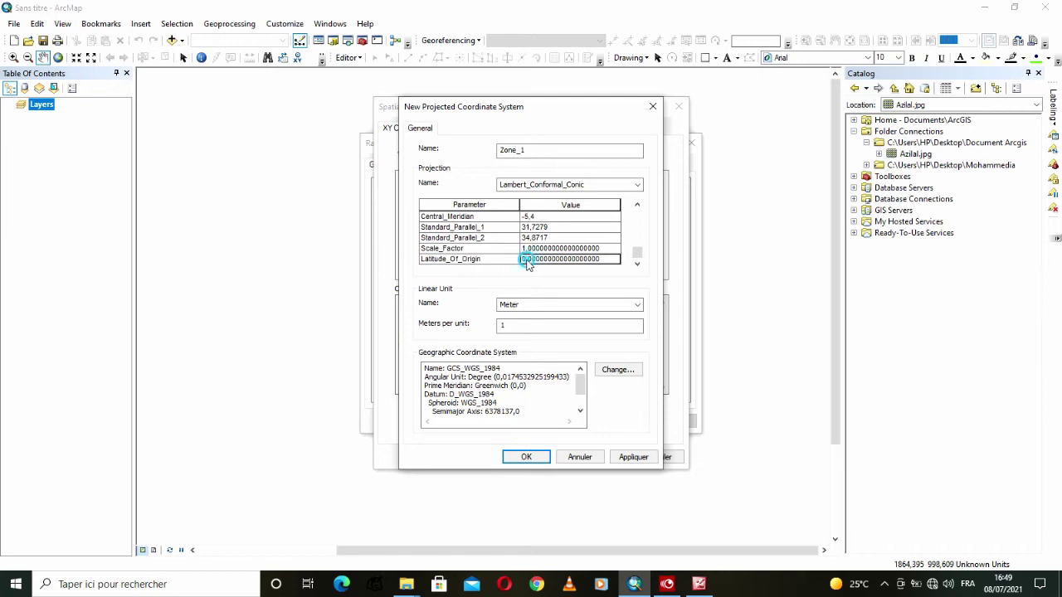
left_click_drag(606, 259, 512, 261)
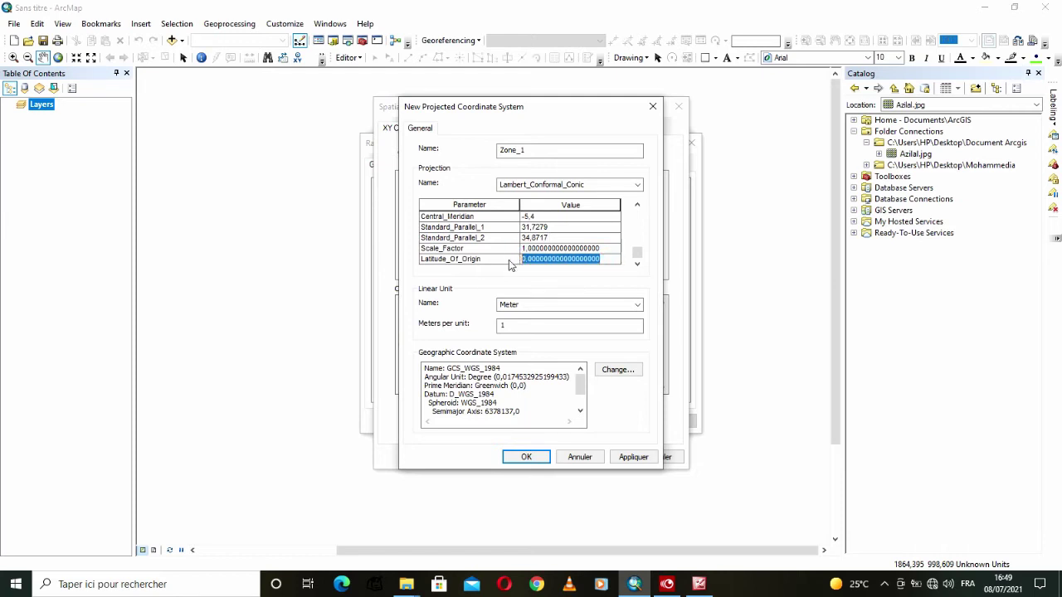
left_click(699, 585)
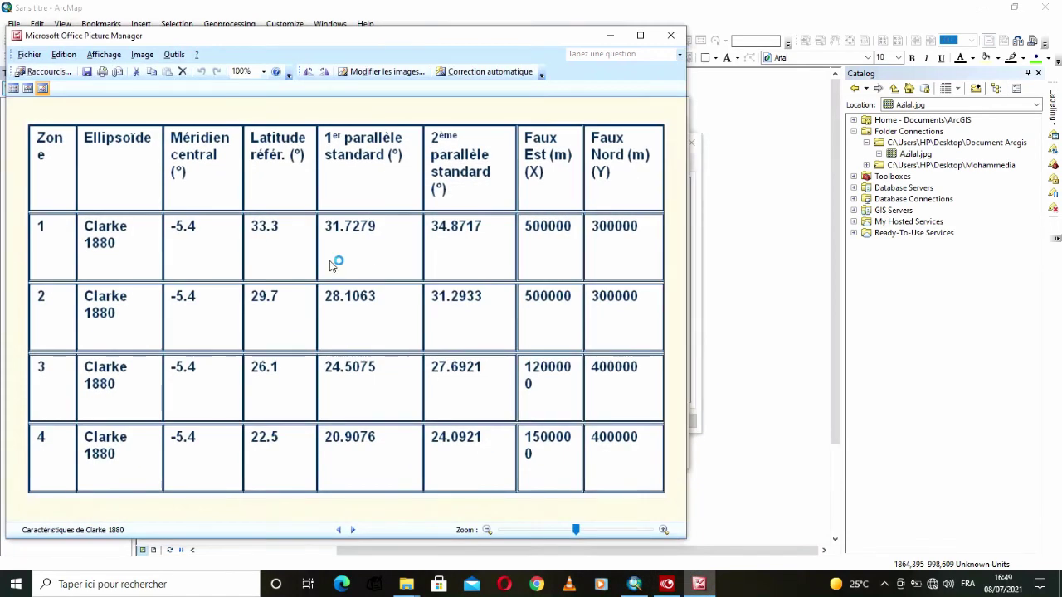
left_click(699, 585)
type("33,3")
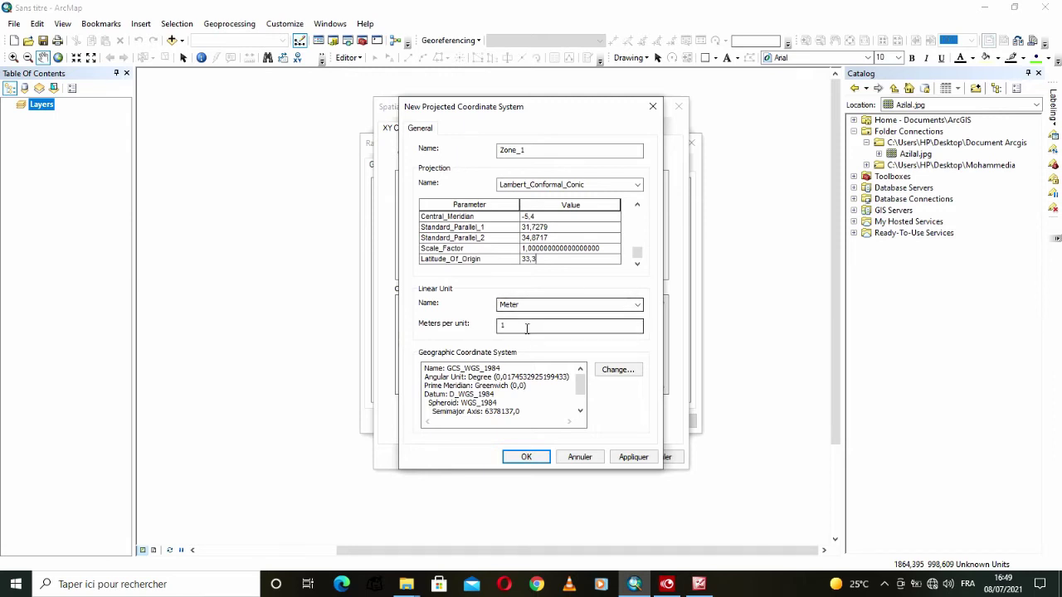
Step: Change the underlying geographic coordinate system of the projection to Merchich (degrees) from the Africa group
left_click(616, 370)
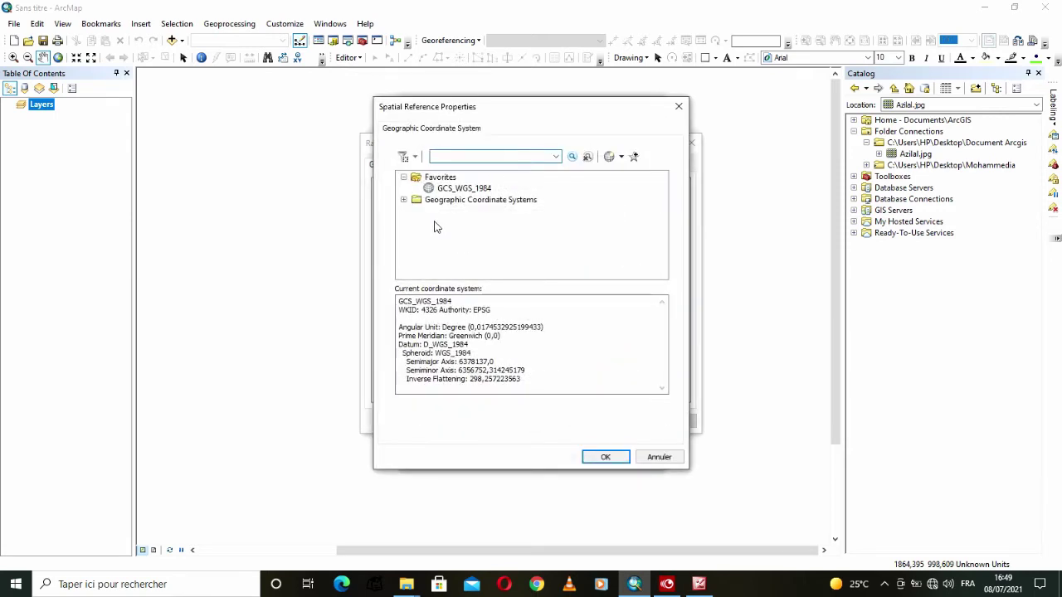
left_click(404, 200)
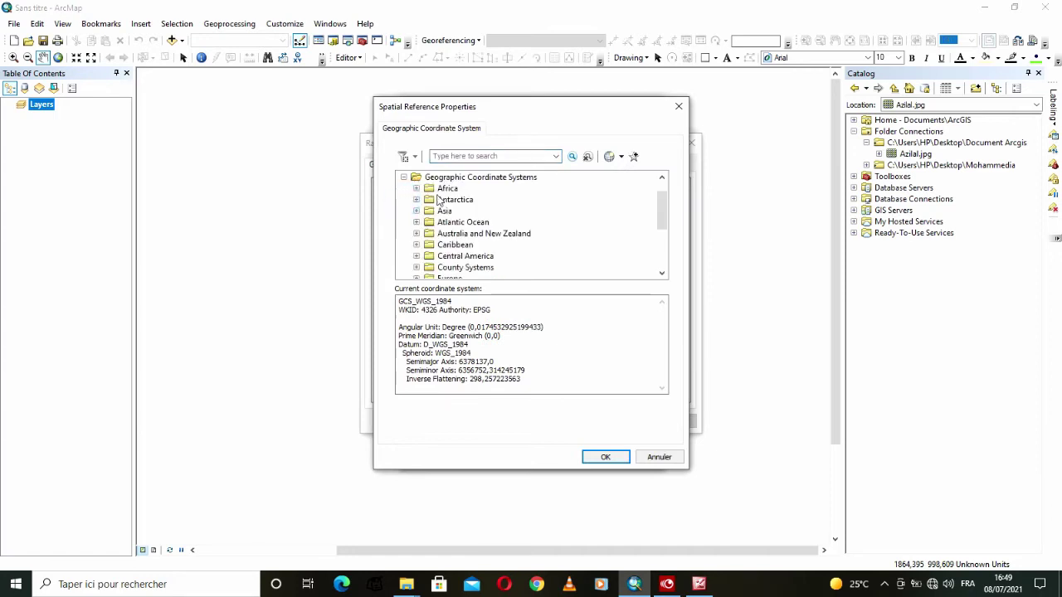
left_click(417, 189)
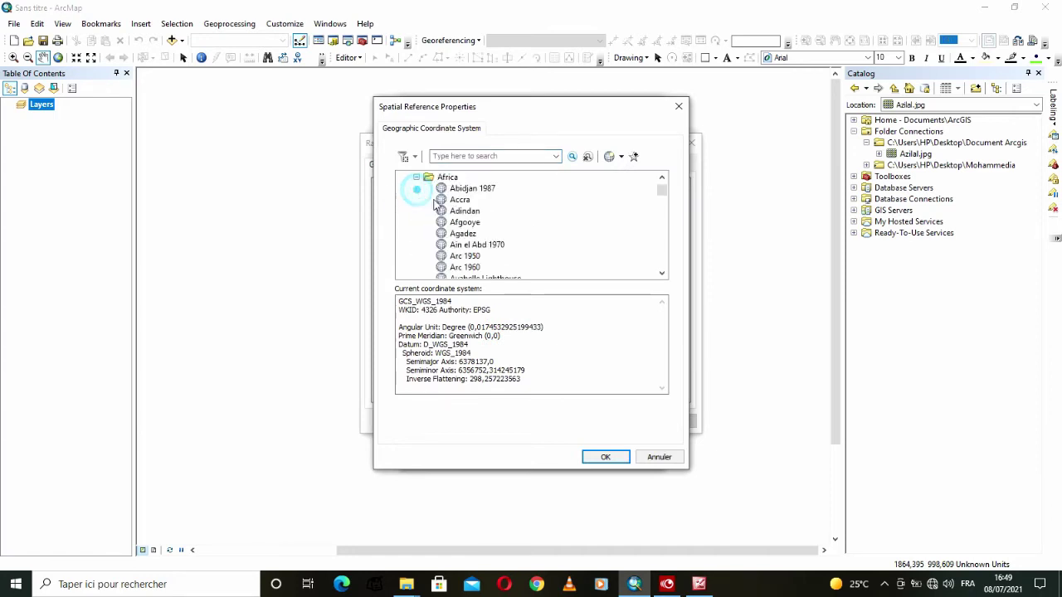
scroll(474, 216, "down", 5)
scroll(473, 231, "down", 15)
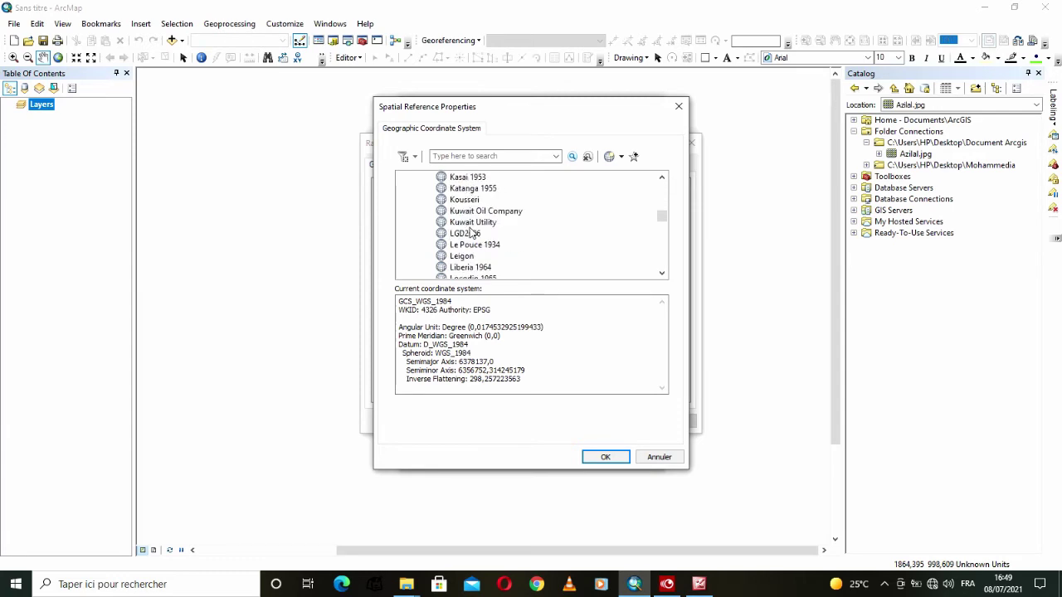
scroll(488, 226, "down", 3)
scroll(488, 226, "up", 3)
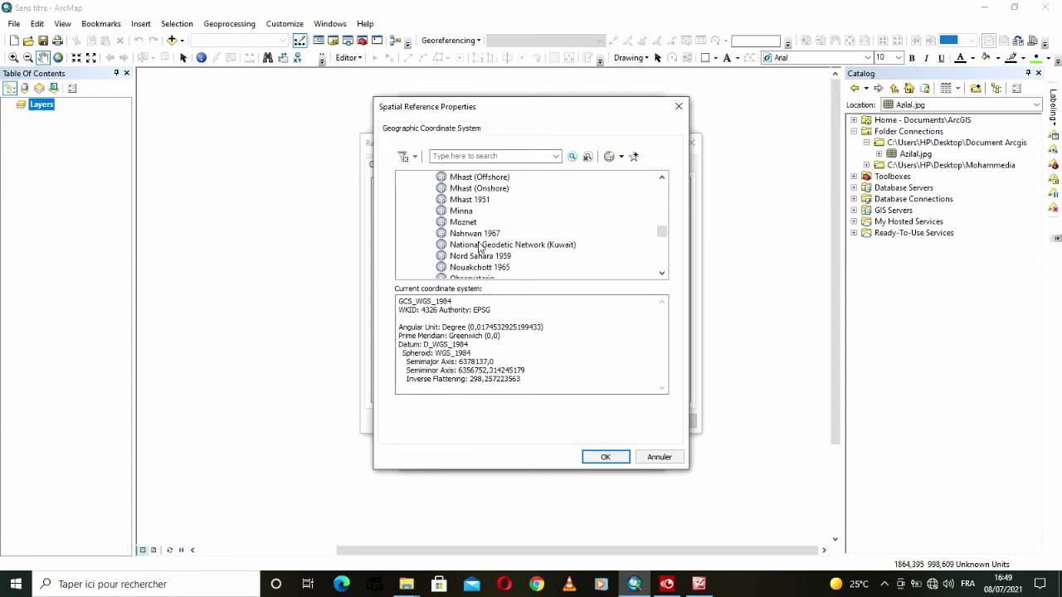
scroll(480, 249, "up", 1)
left_click(485, 200)
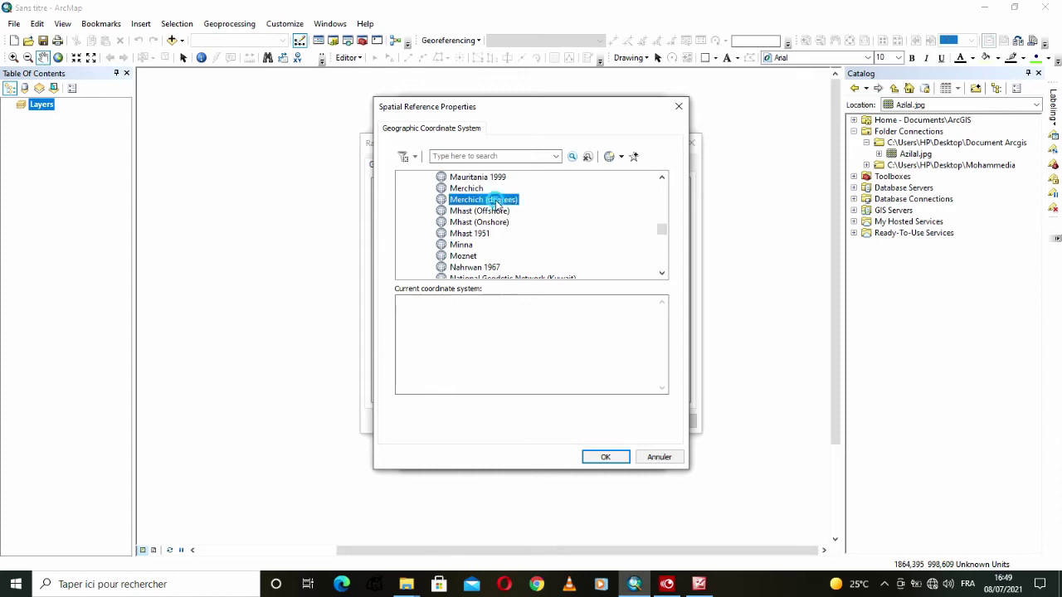
left_click(596, 458)
Step: Create the Zone_1 projected coordinate system and apply it as the spatial reference of the Azilal.jpg raster
left_click(530, 458)
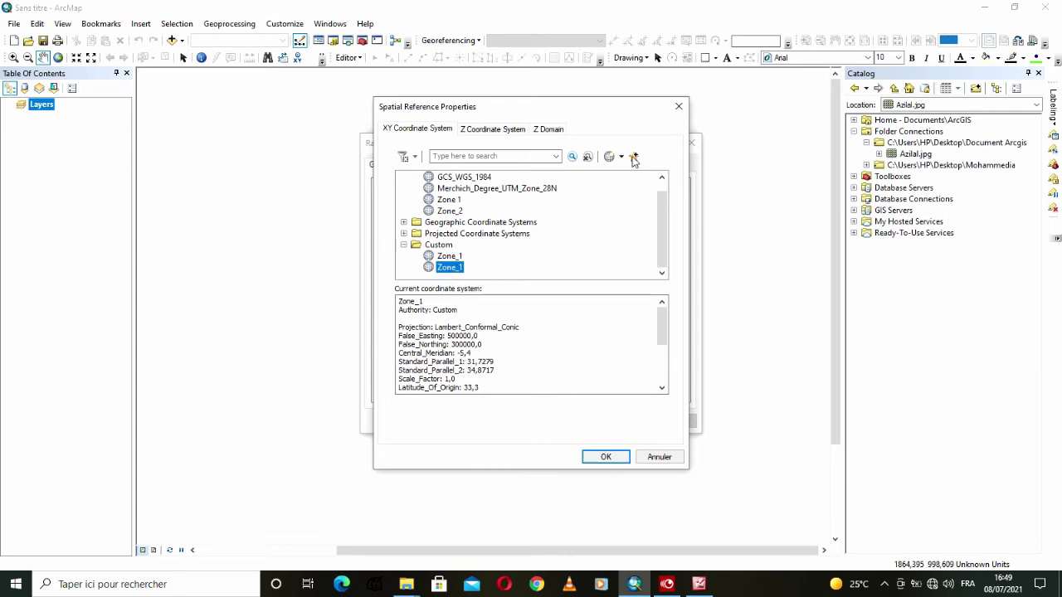
left_click(602, 457)
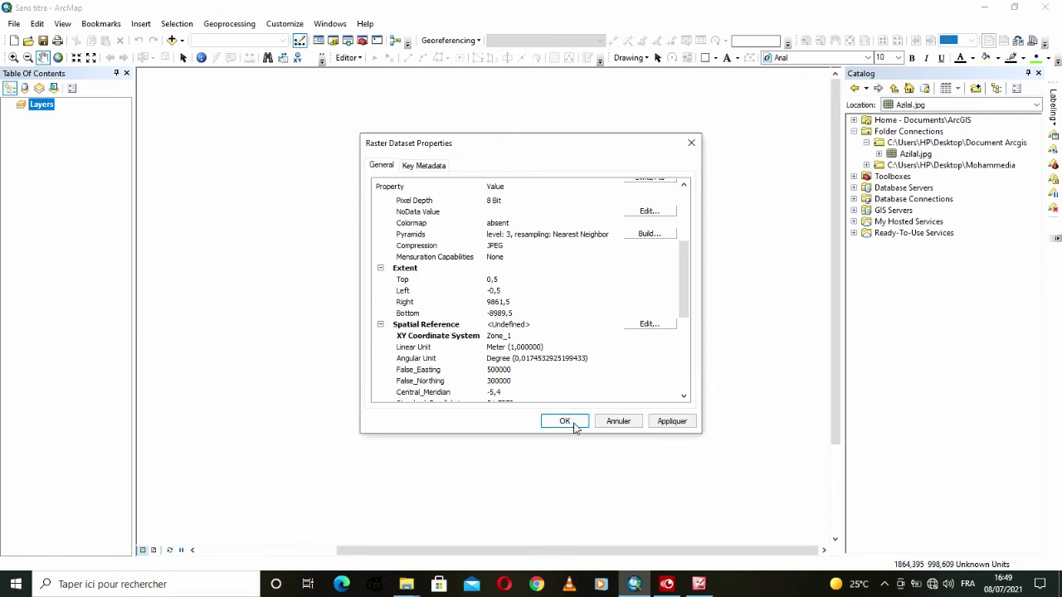
left_click(574, 424)
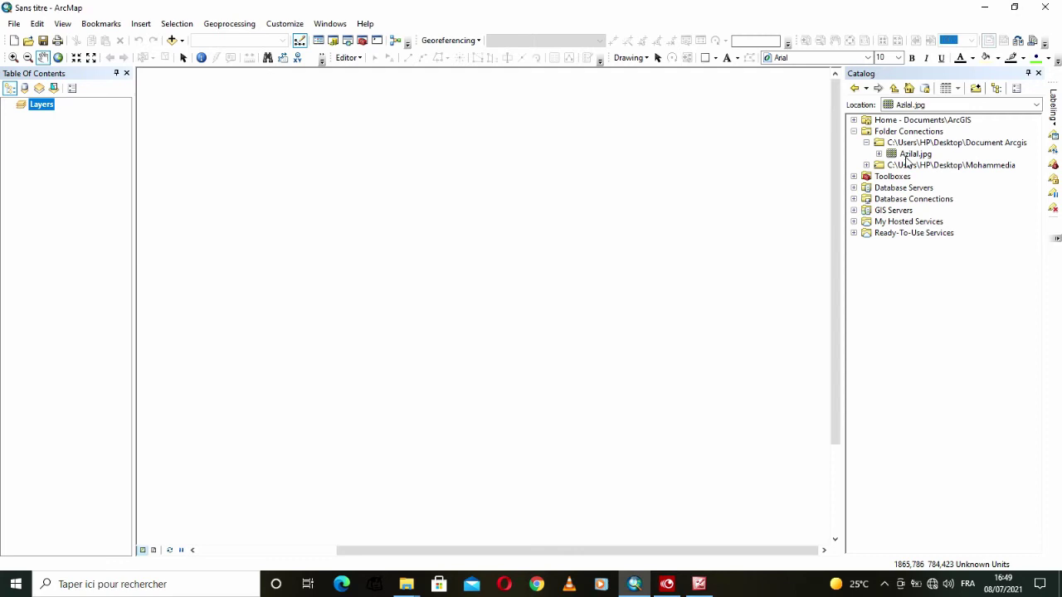
Step: Check the spatial reference parameters in the properties of the Azilal.jpg raster dataset
right_click(907, 160)
left_click(930, 337)
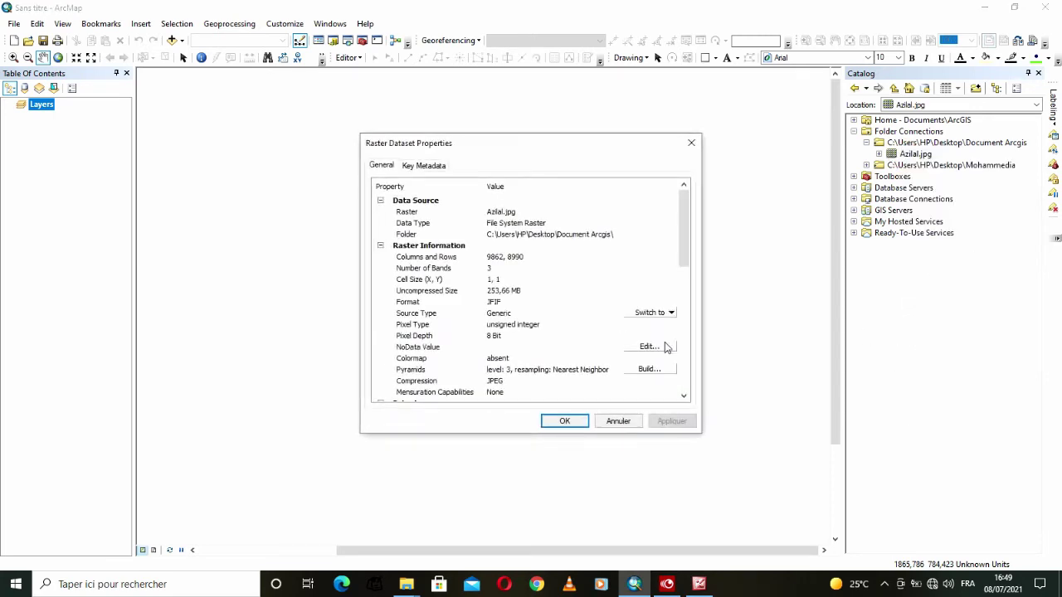
scroll(643, 349, "down", 6)
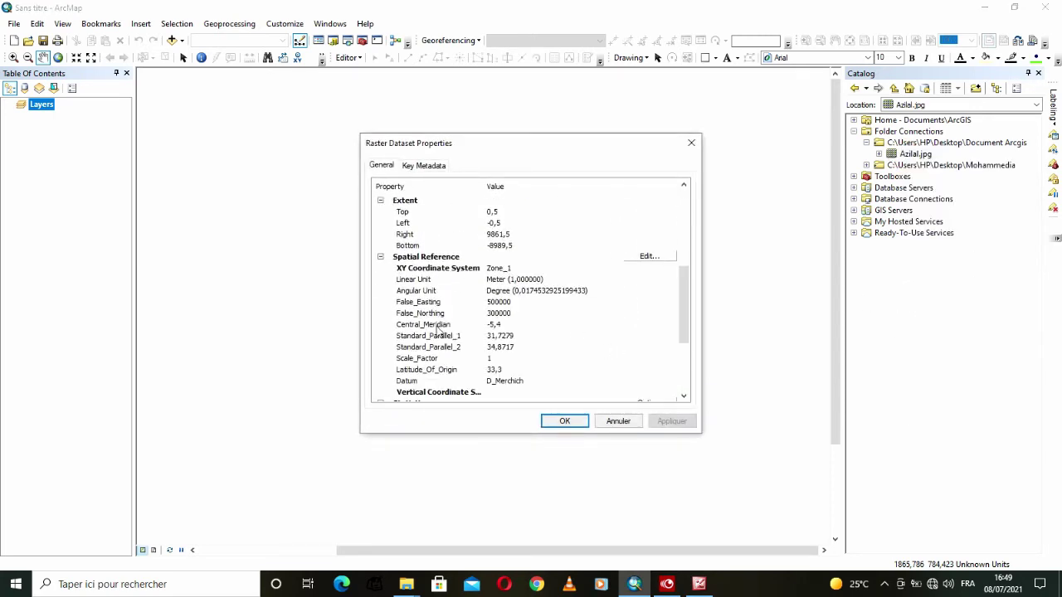
left_click(576, 425)
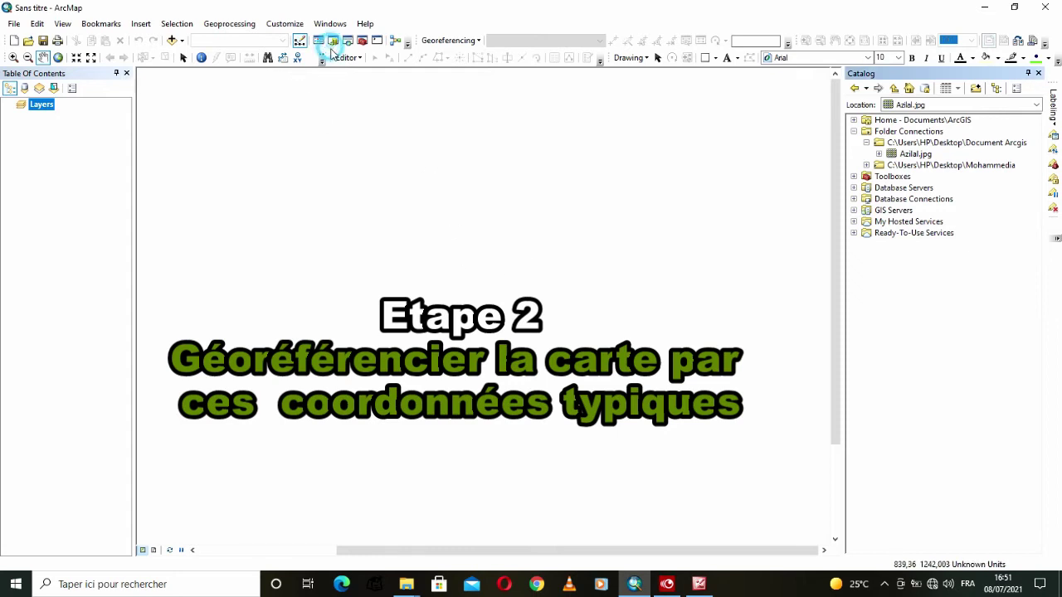
Step: Add the Azilal.jpg raster from the Document Arcgis folder connection to the map
left_click(171, 40)
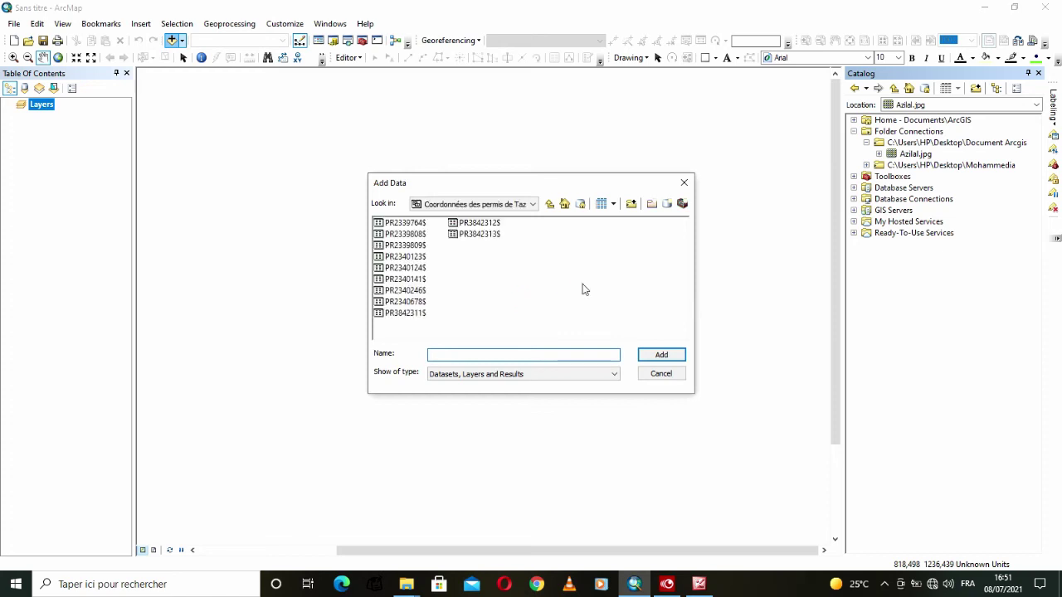
left_click(550, 204)
left_click(550, 204)
left_click(550, 204)
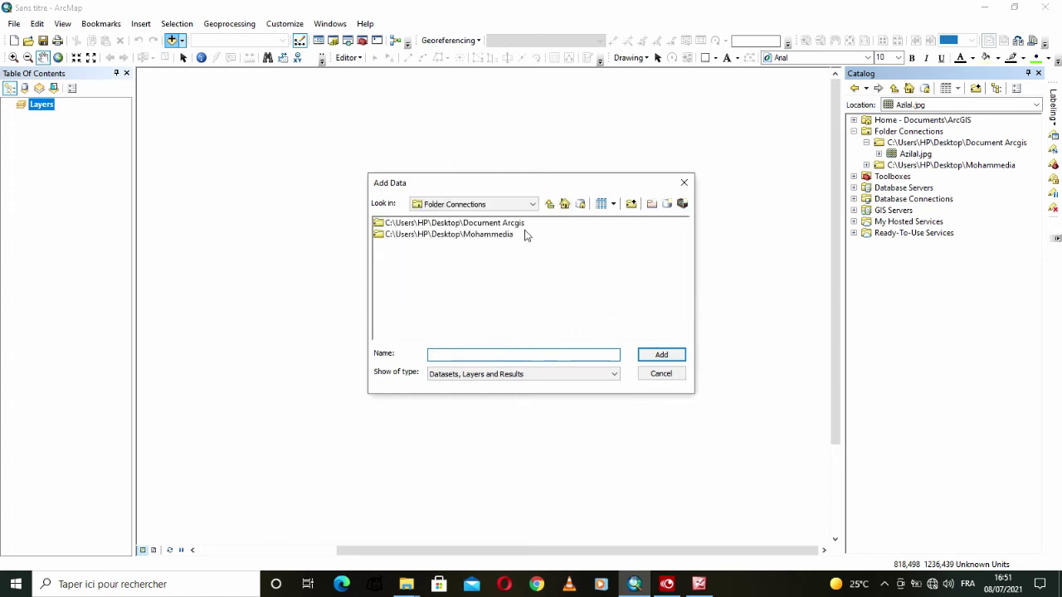
left_click(514, 225)
double_click(514, 226)
left_click(396, 223)
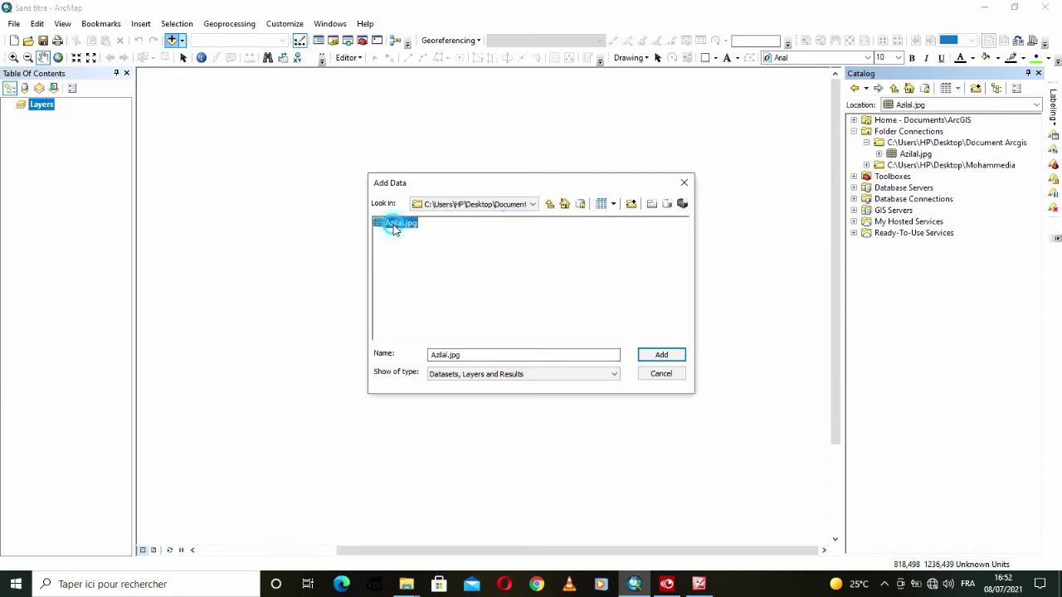
left_click(672, 357)
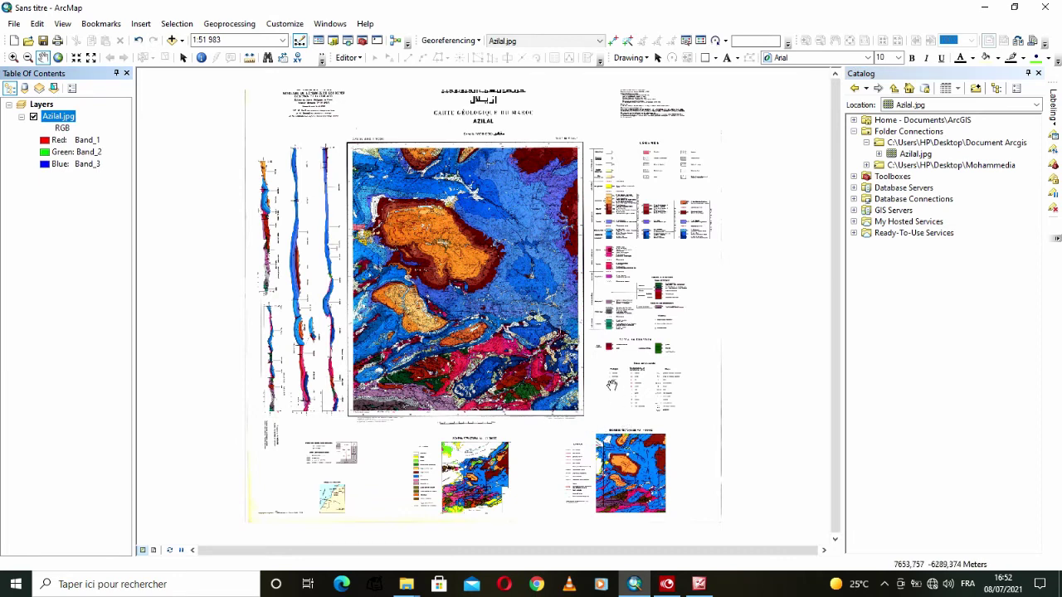
Step: Place the first georeferencing control point on the grid cross where easting 350 meets northing 150, near the map's north-west corner
left_click(14, 57)
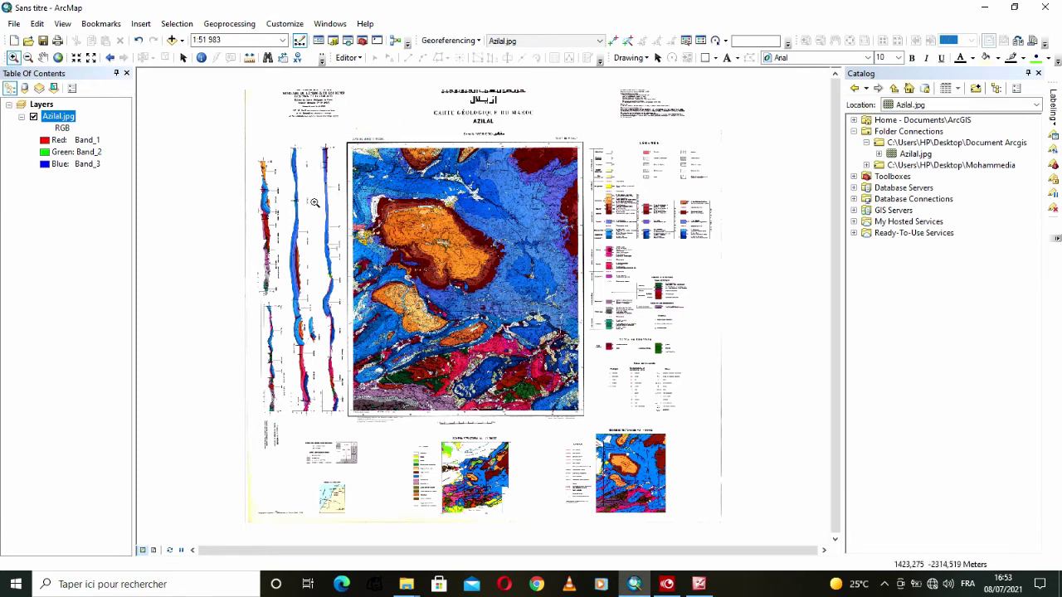
left_click_drag(310, 132, 382, 208)
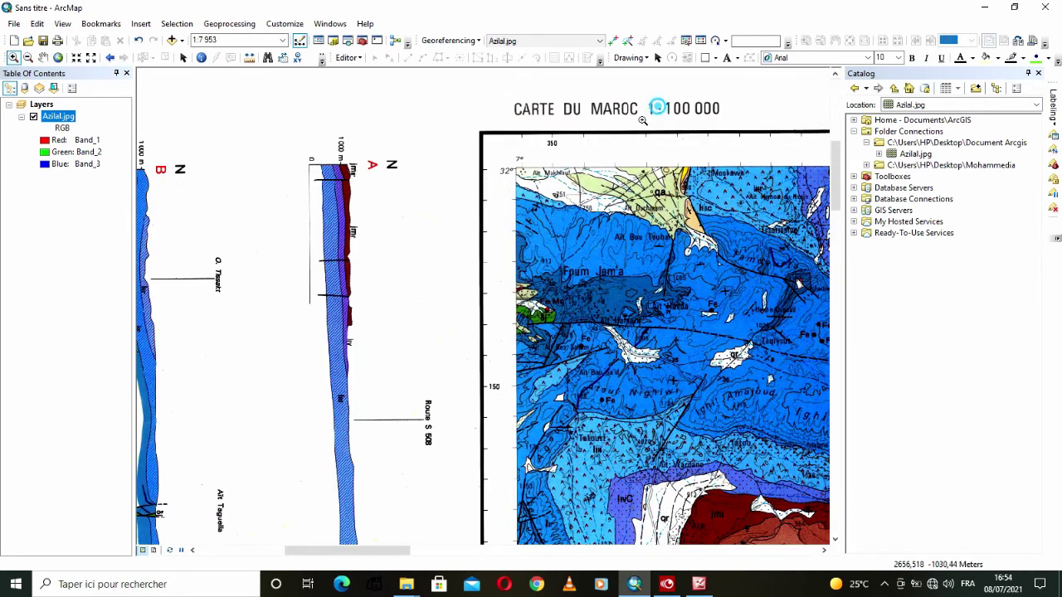
left_click_drag(658, 106, 447, 420)
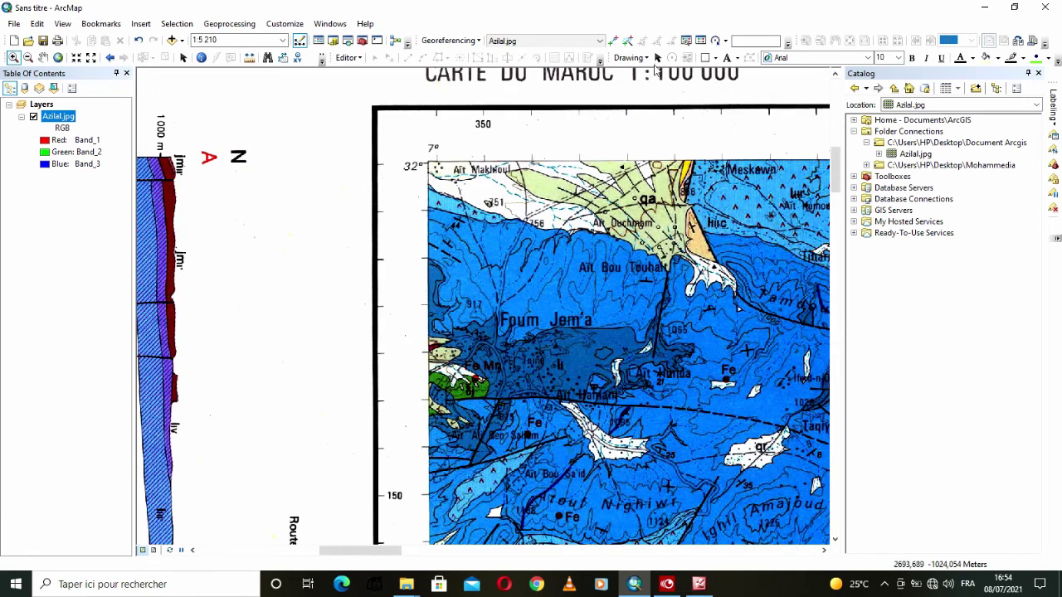
left_click(612, 40)
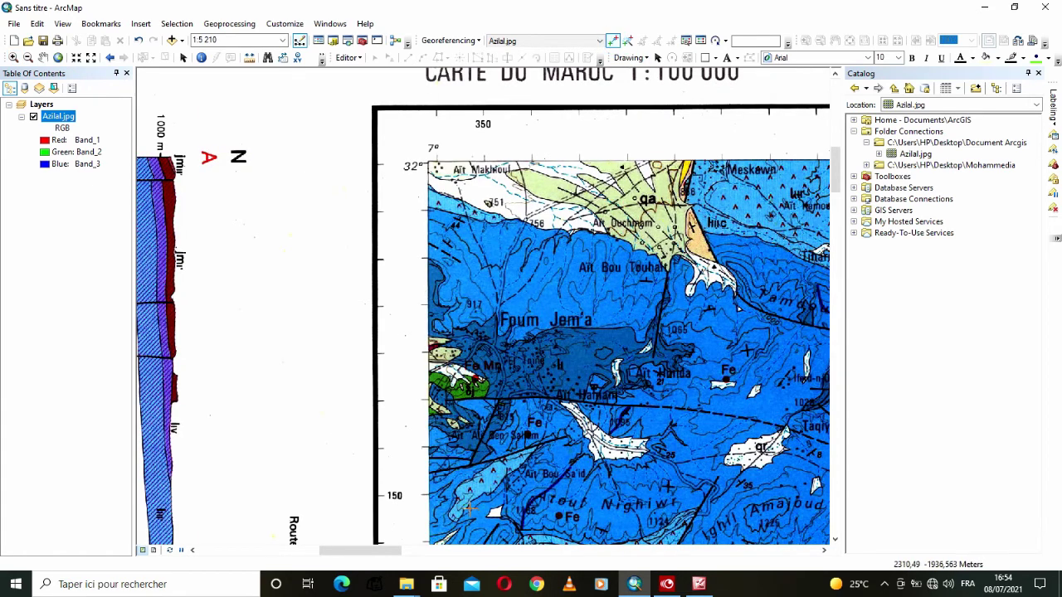
left_click(13, 58)
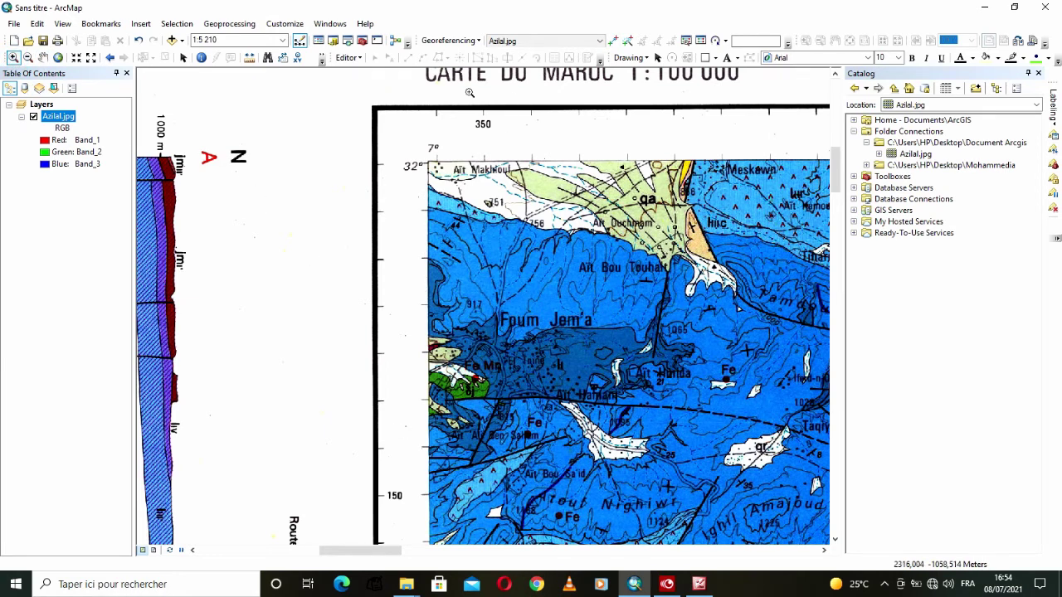
left_click_drag(506, 472, 475, 510)
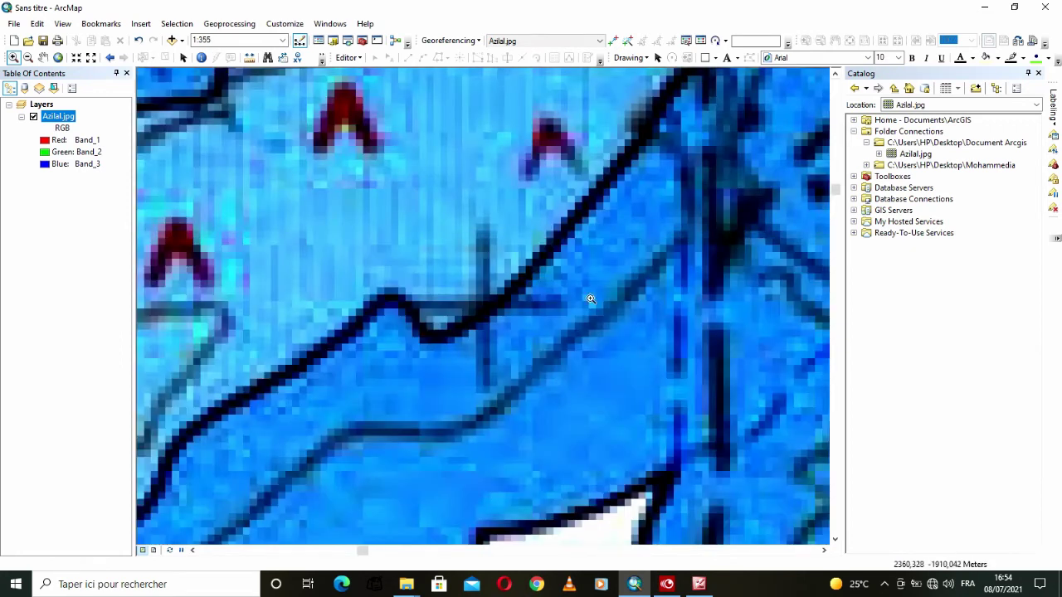
left_click(612, 41)
left_click(484, 304)
Step: Enter the first control point's coordinates as X 350000 and Y 150000
right_click(485, 305)
left_click(497, 314)
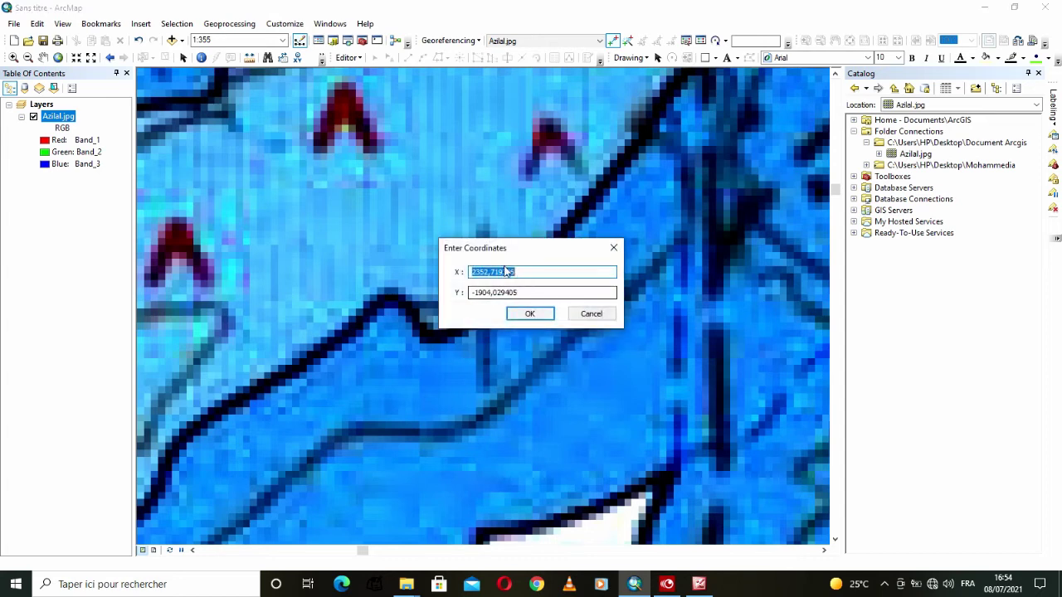
type("350000")
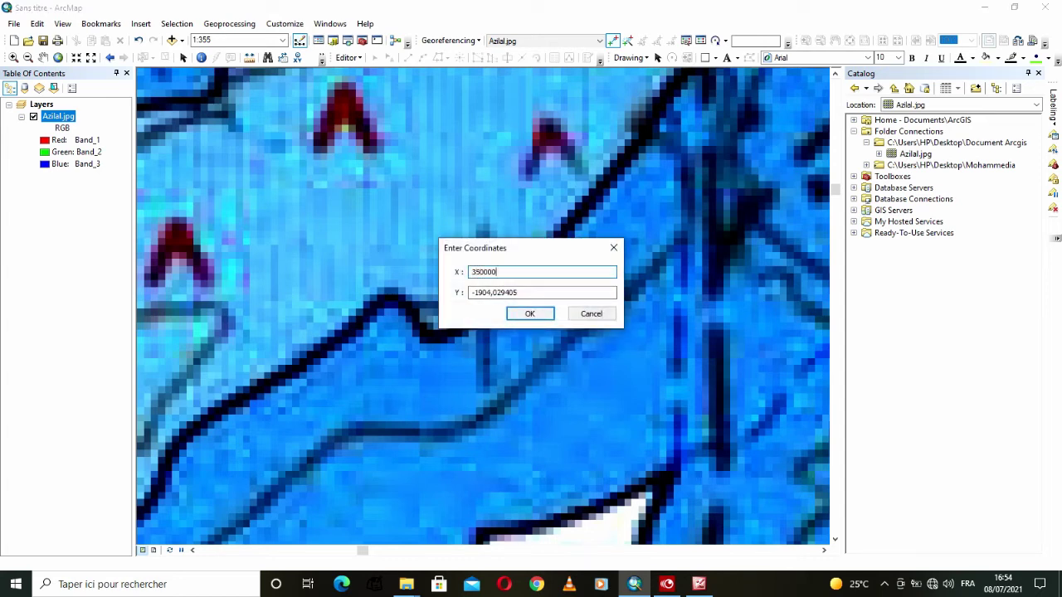
left_click_drag(526, 291, 445, 304)
type("150000")
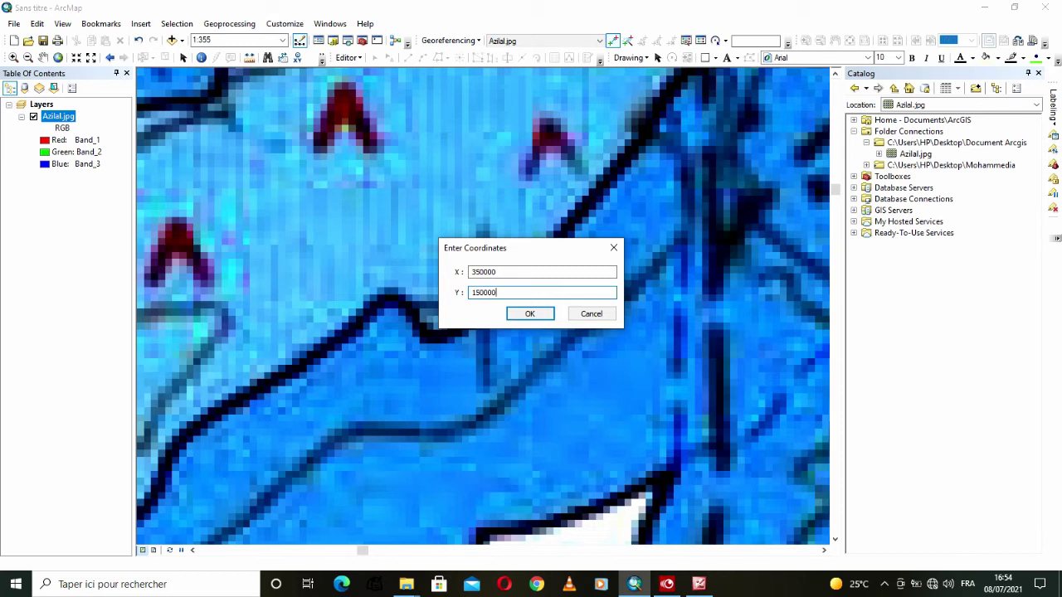
left_click(538, 313)
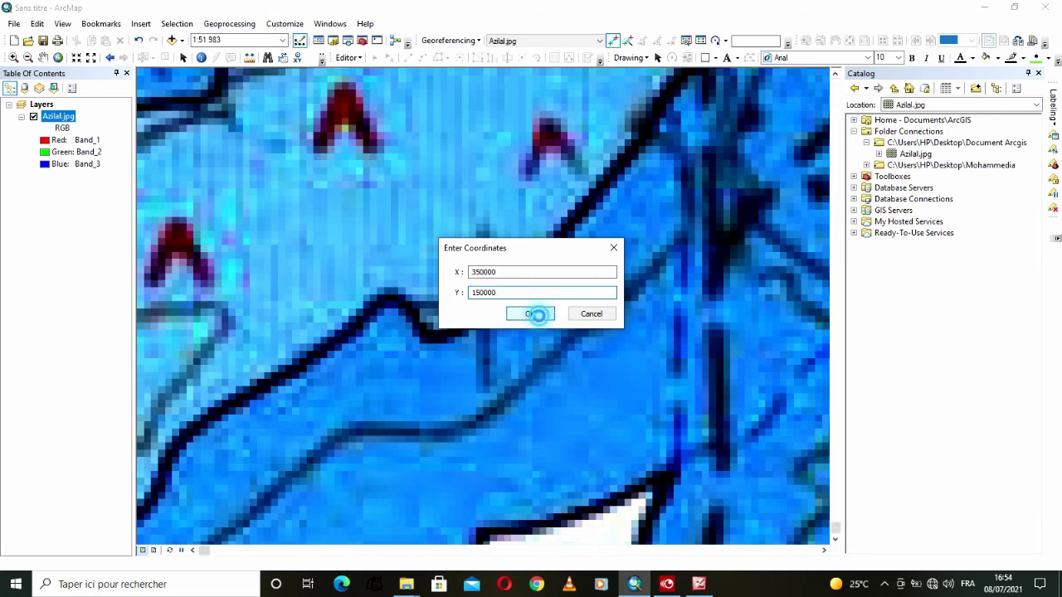
Step: Place a second control point on the grid cross where easting 390 meets northing 150, near the map's north-east corner
left_click(58, 58)
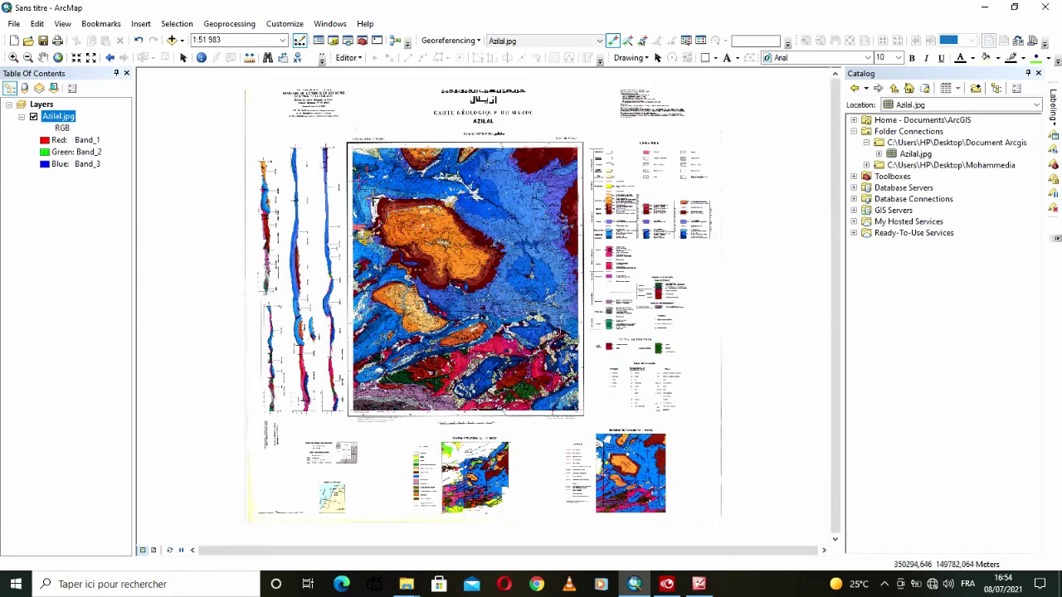
left_click(13, 57)
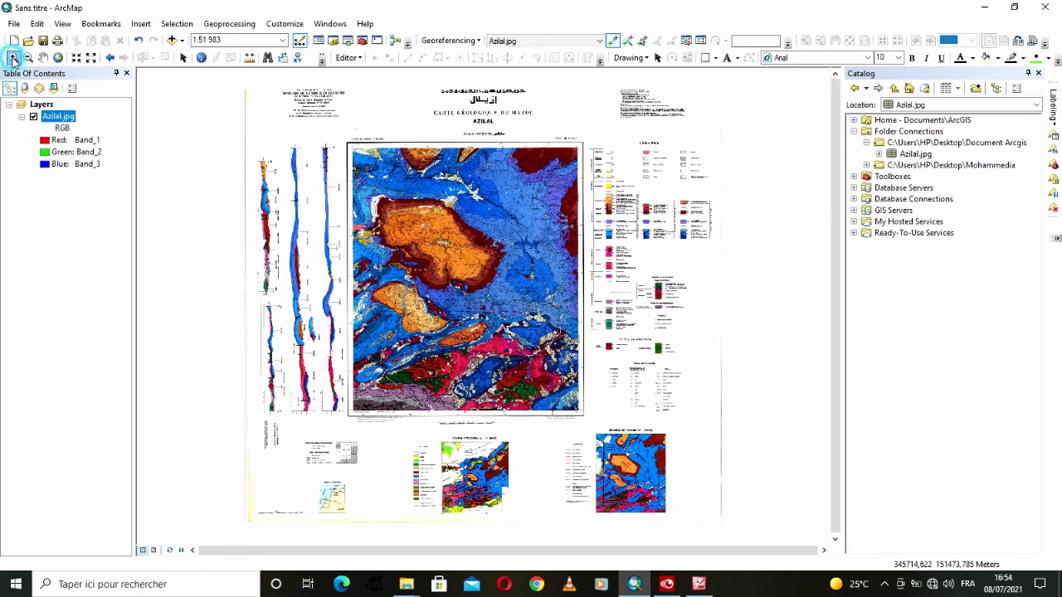
left_click_drag(608, 124, 522, 210)
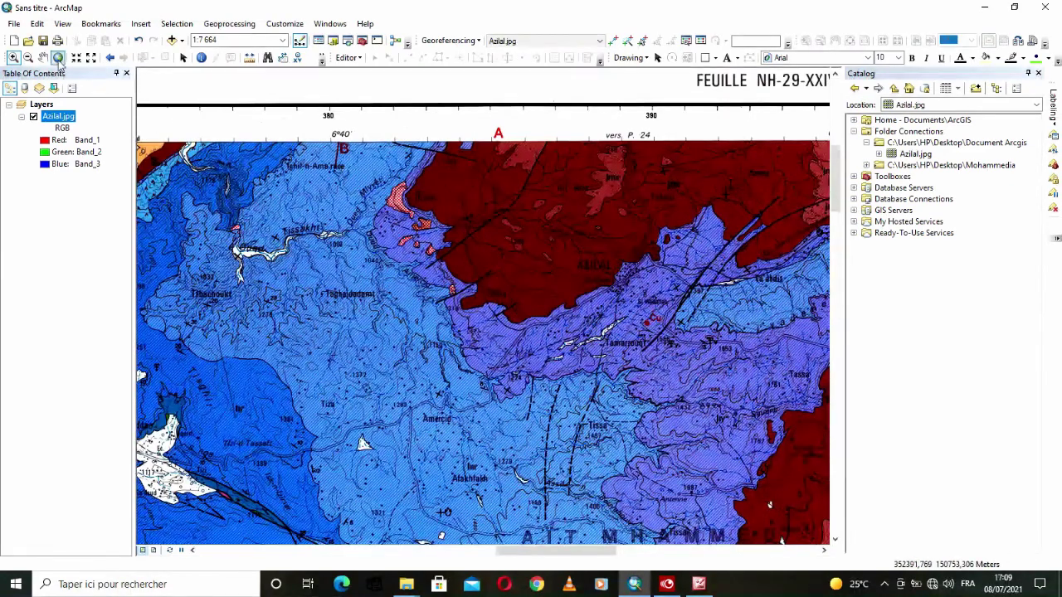
left_click(57, 58)
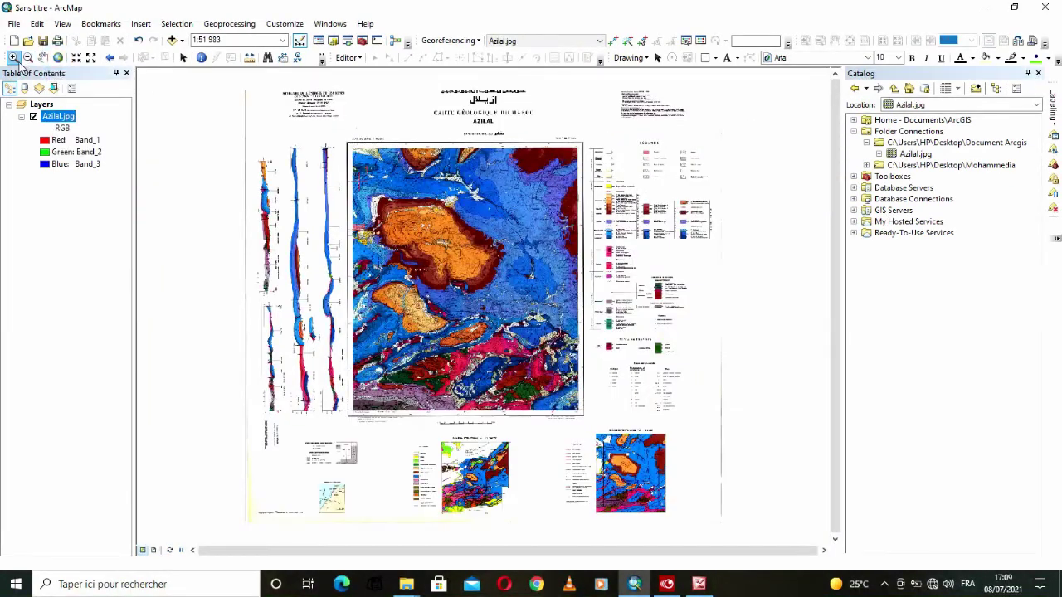
left_click_drag(610, 120, 530, 195)
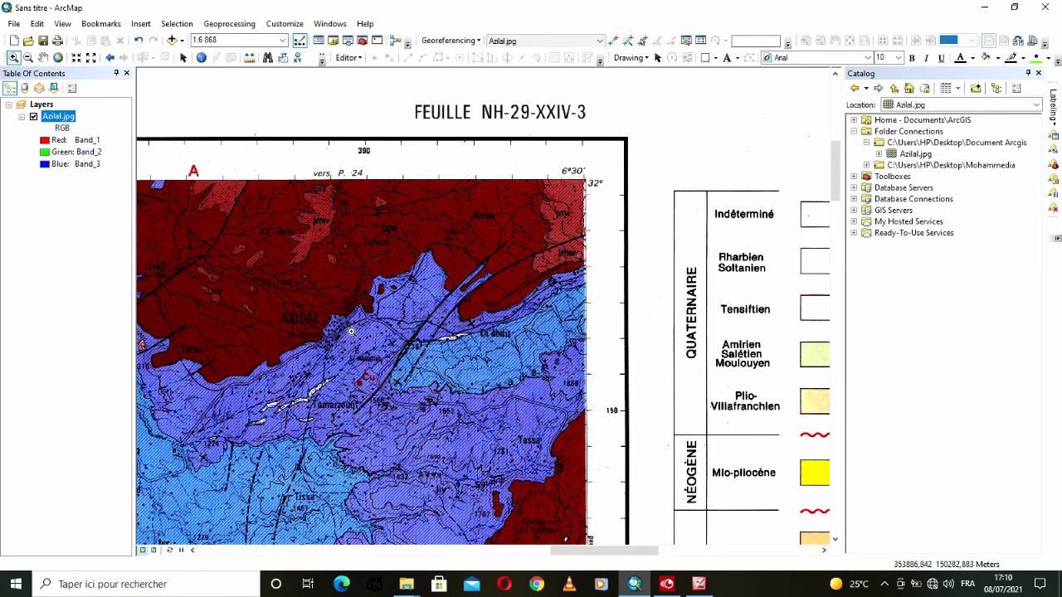
left_click(387, 398)
left_click_drag(382, 407, 359, 425)
left_click(613, 41)
left_click(435, 354)
Step: Enter the second control point's coordinates as X 390000 and Y 150000
right_click(435, 354)
left_click(454, 360)
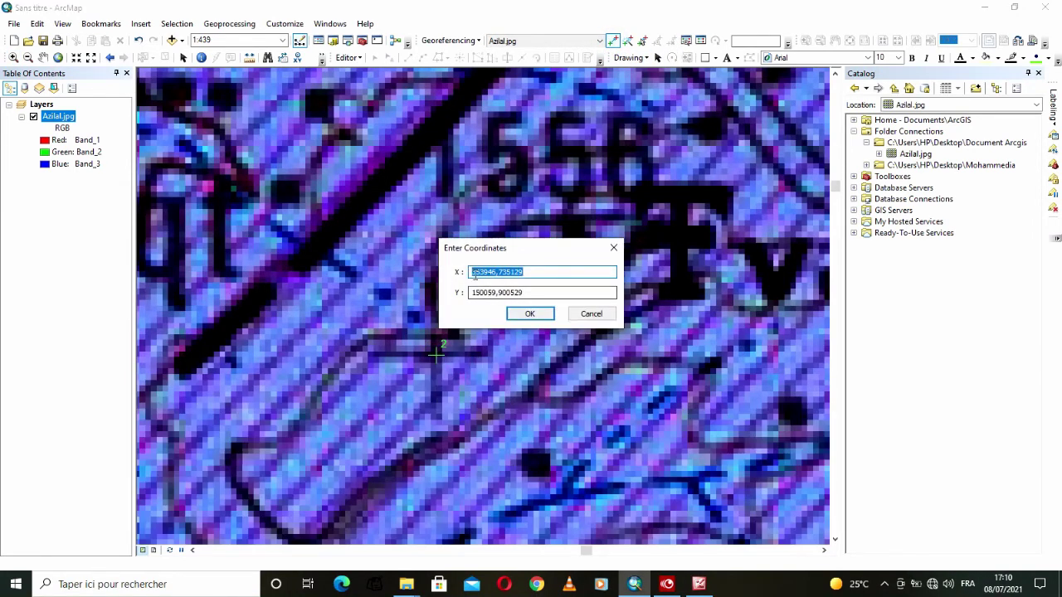
left_click_drag(474, 273, 755, 288)
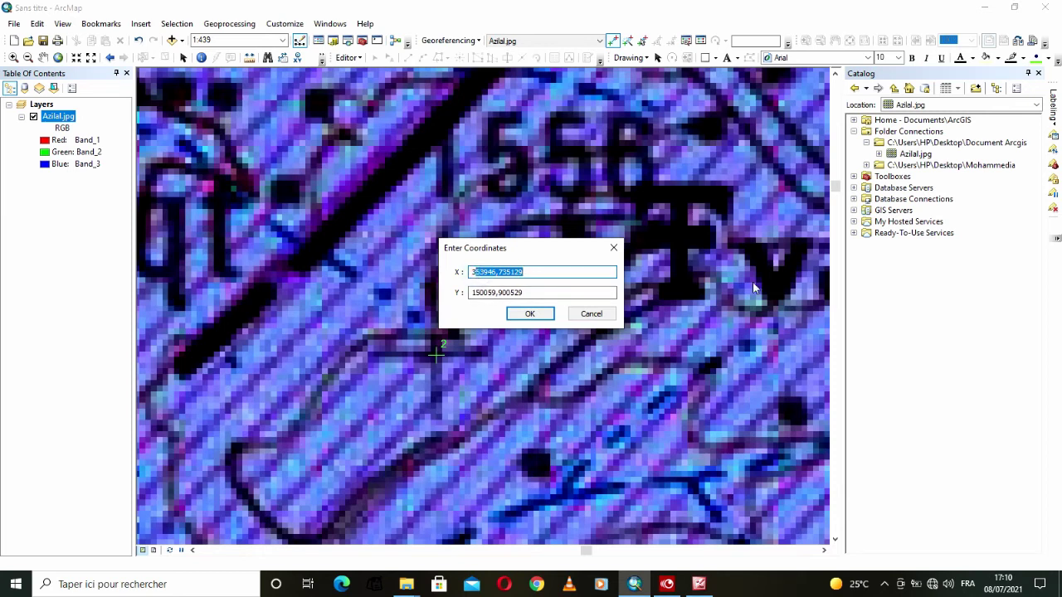
type("90")
key("Tab")
key("End")
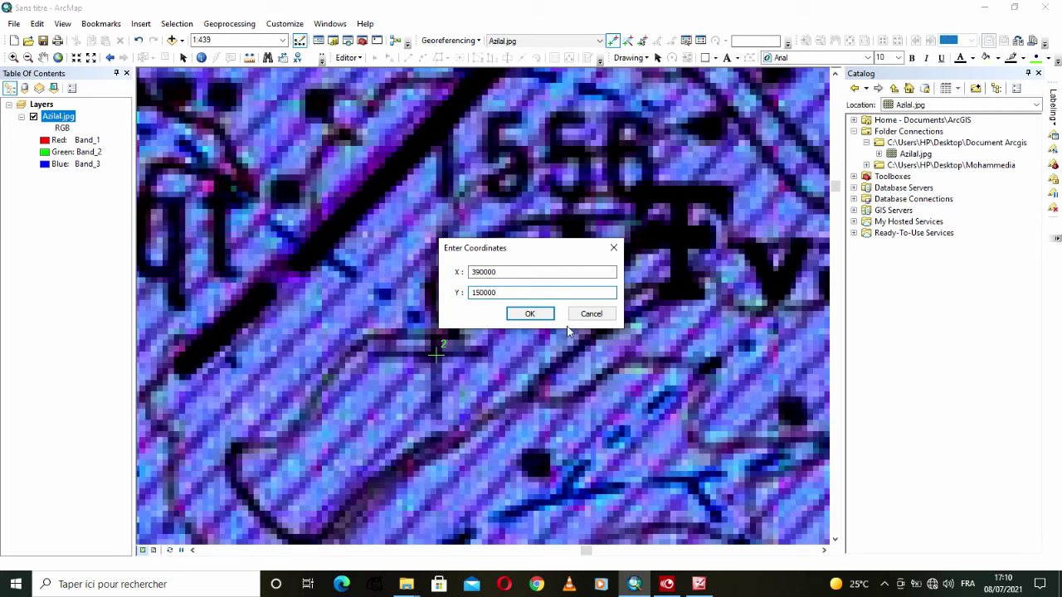
left_click(530, 313)
left_click(58, 57)
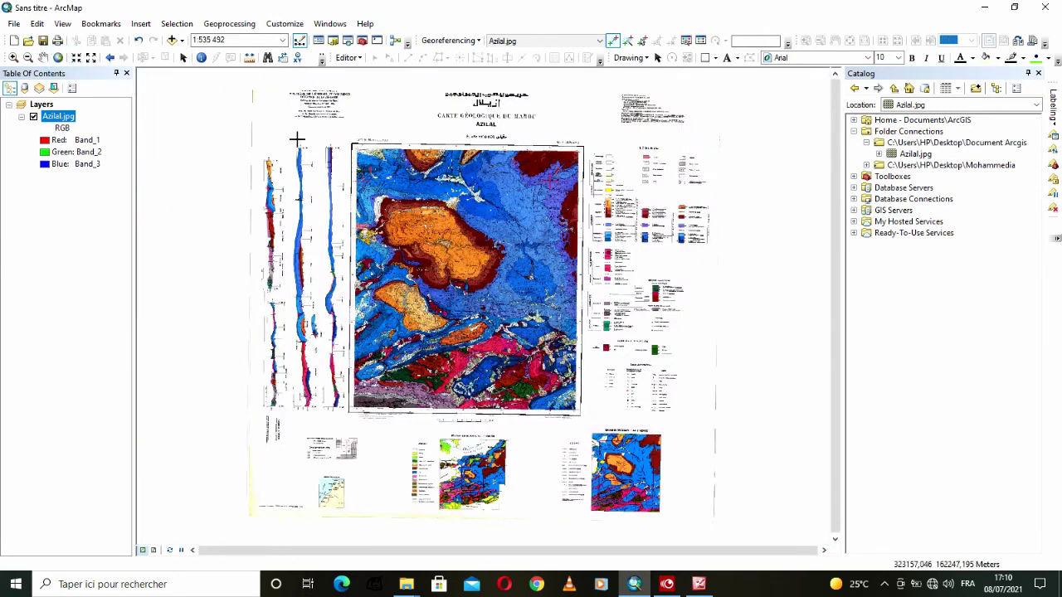
left_click(13, 57)
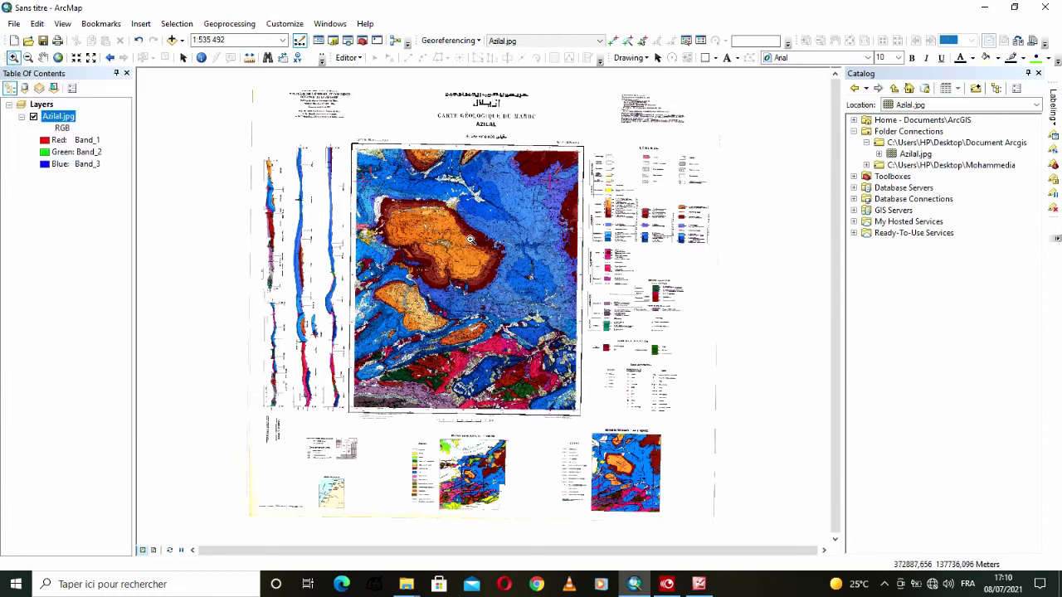
left_click_drag(615, 126, 478, 217)
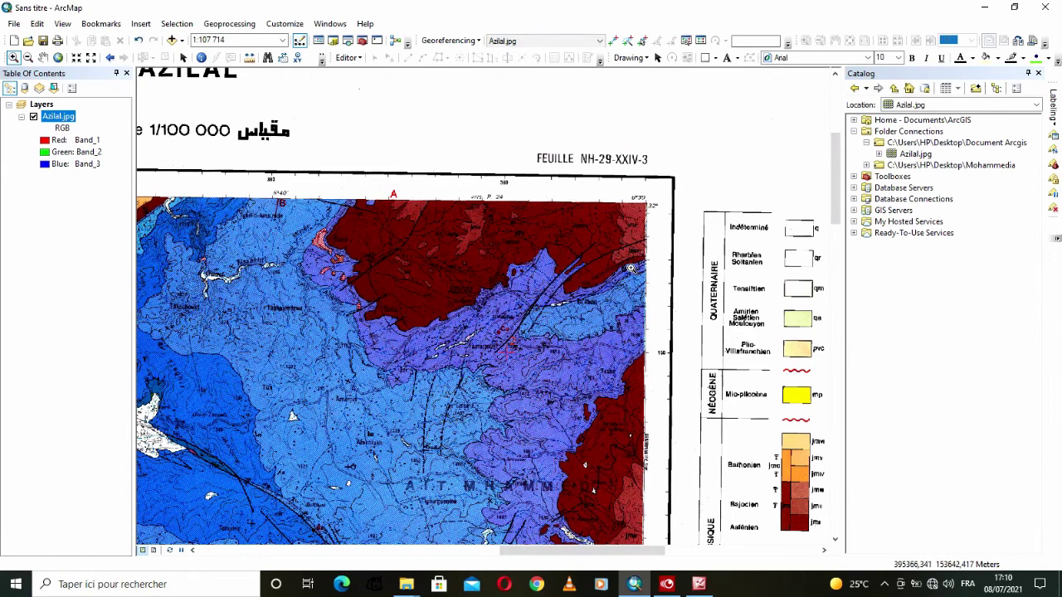
left_click(58, 57)
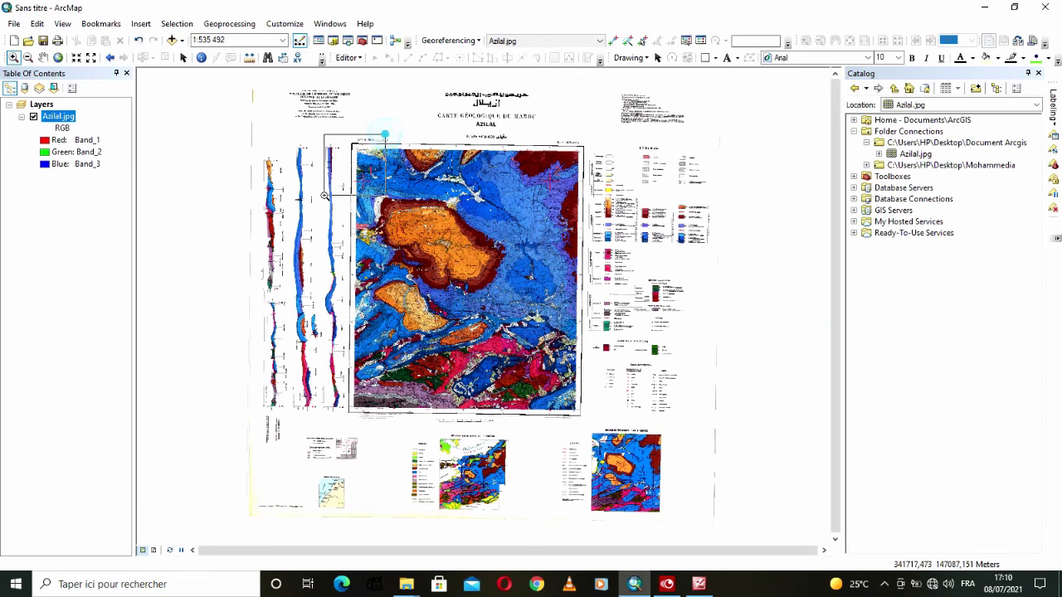
left_click(384, 134)
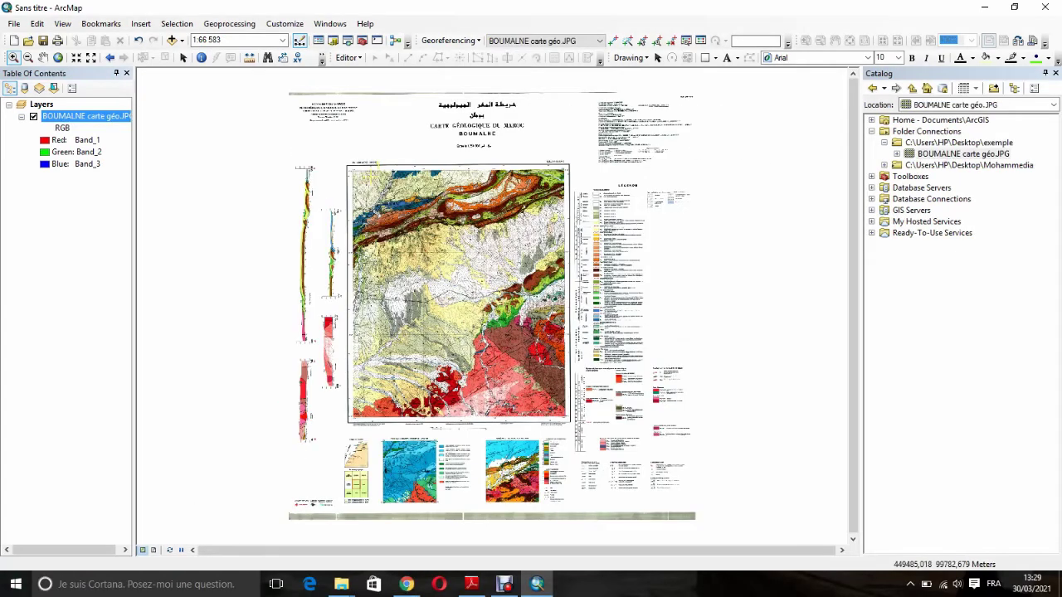
Step: On the BOUMALNE map, draw a rectangle over the north-east corner from the northing 100 tick to the easting 465 tick
left_click_drag(508, 155, 601, 209)
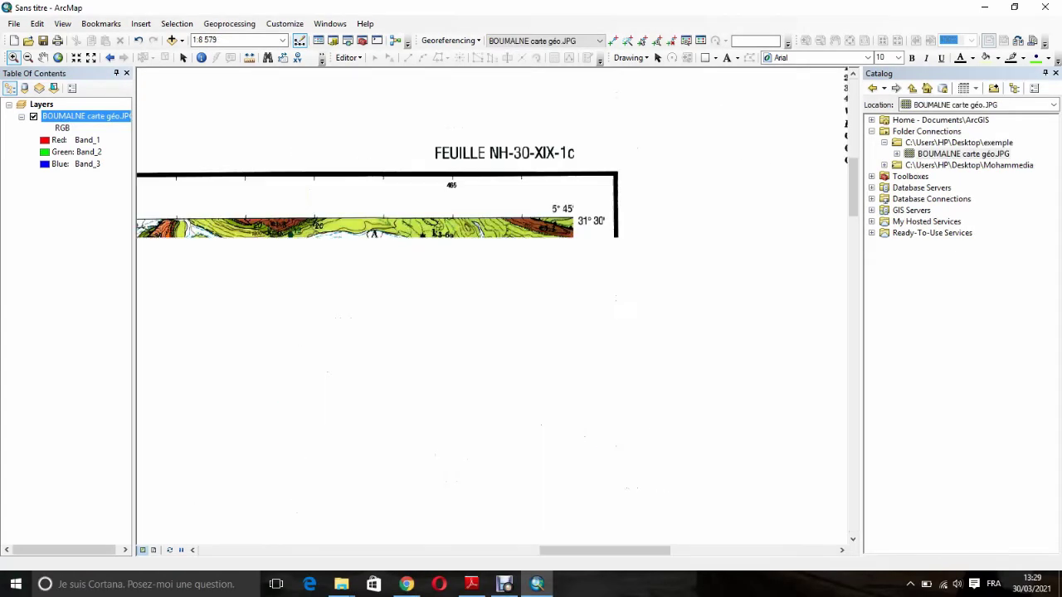
left_click_drag(657, 159, 581, 294)
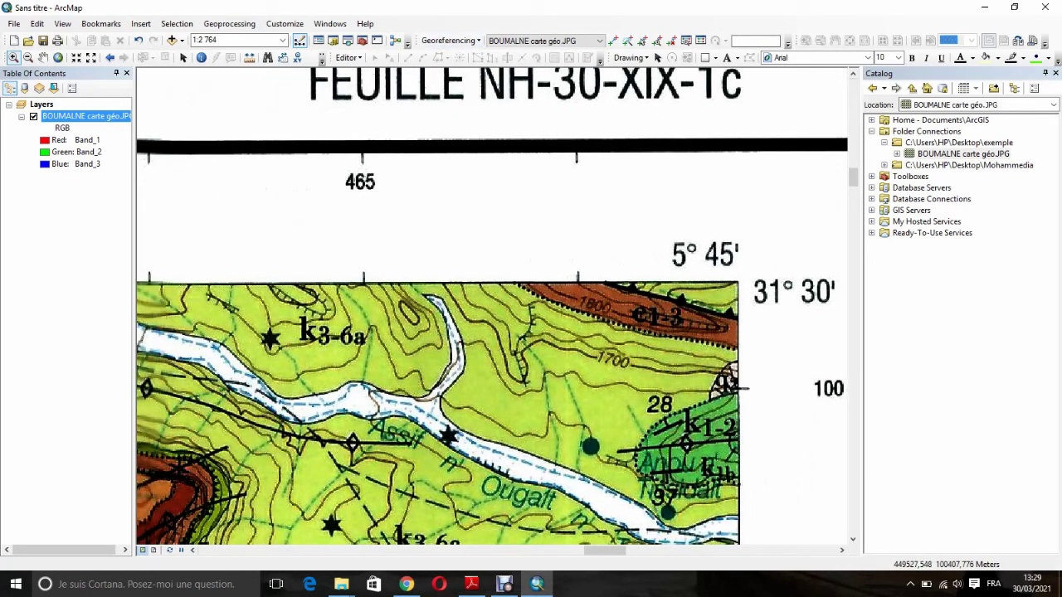
left_click(705, 58)
left_click_drag(736, 387, 363, 283)
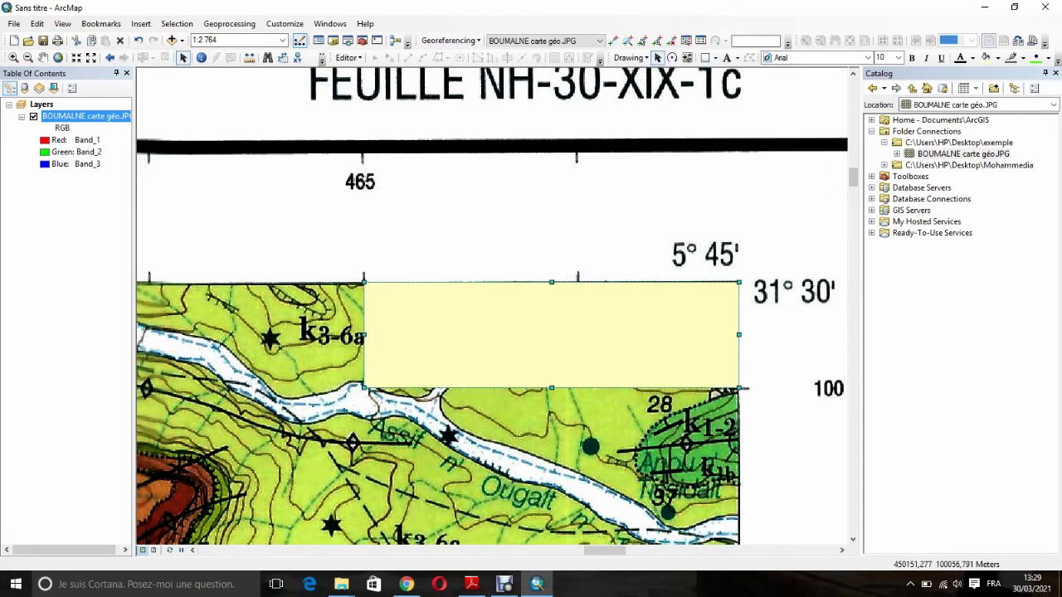
Step: Adjust the rectangle slightly to line up its lower corner with the northing 100 tick on the map's eastern edge
scroll(740, 389, "down", 10)
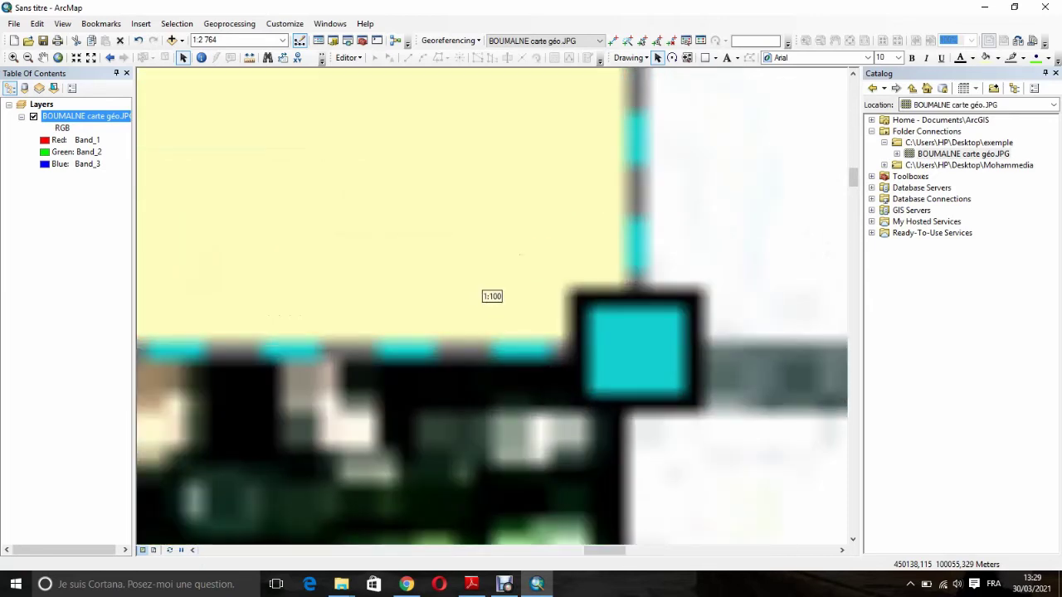
scroll(492, 296, "down", 5)
left_click_drag(521, 280, 529, 355)
scroll(492, 297, "up", 8)
scroll(492, 296, "up", 5)
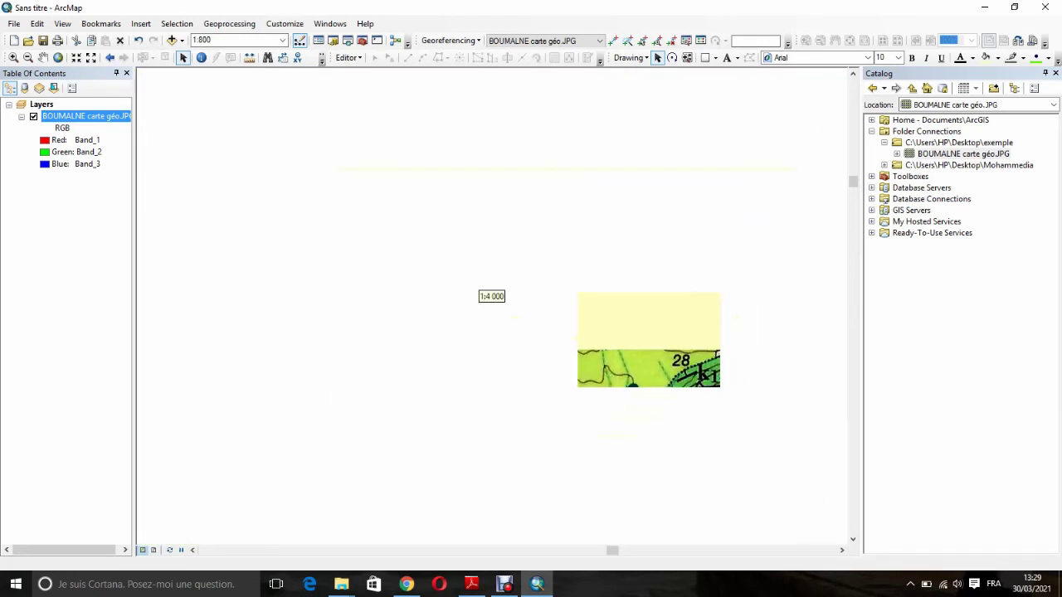
Step: Nudge the rectangle's upper corner to line up with the easting 465 tick on the map's northern edge
scroll(486, 331, "down", 3)
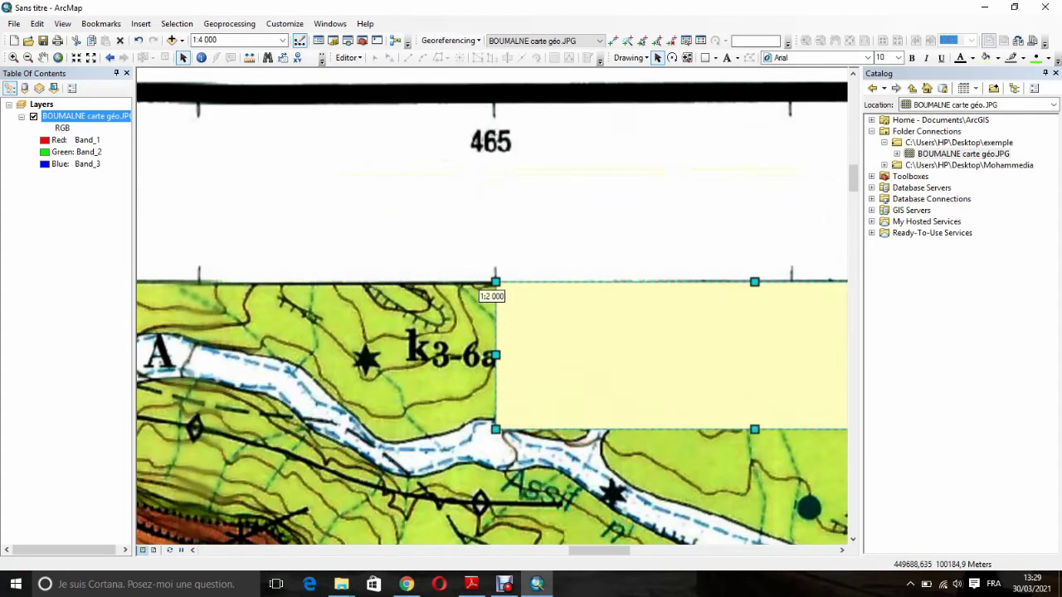
scroll(492, 297, "down", 5)
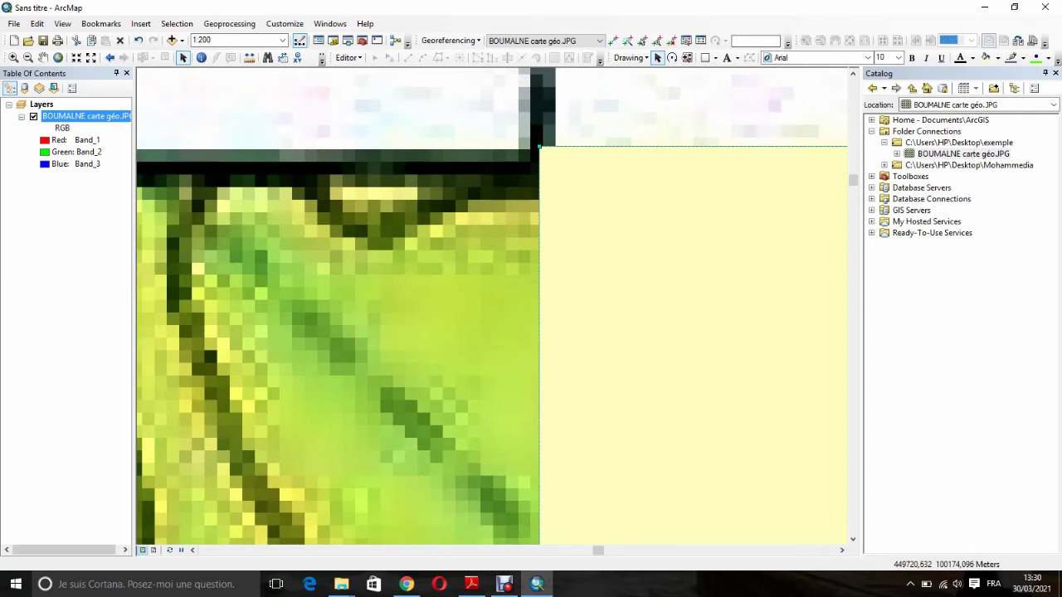
left_click_drag(540, 147, 542, 146)
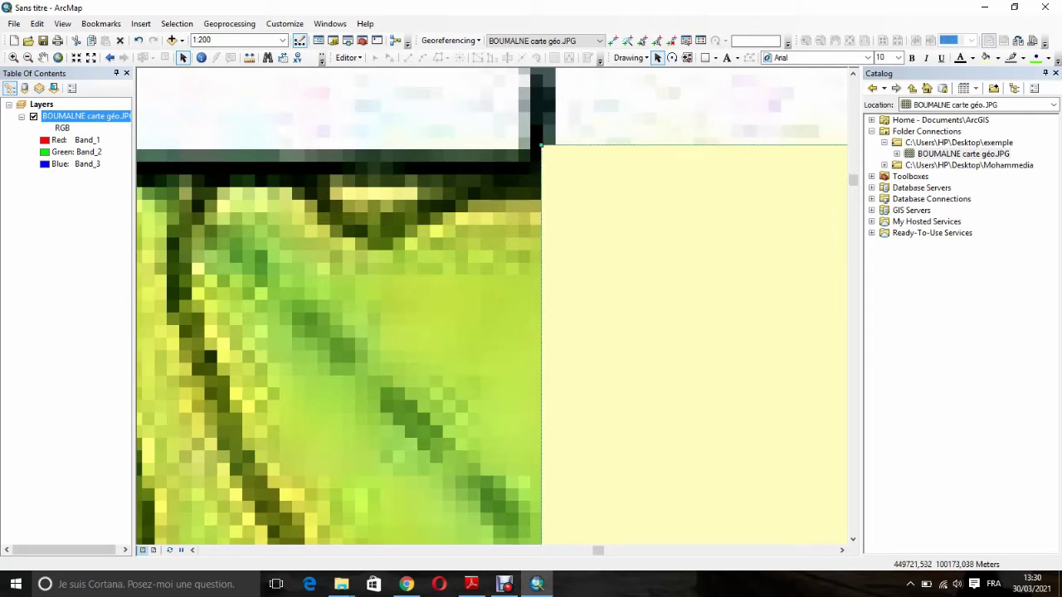
Step: Place a control point on the rectangle's lower corner, where easting 465 meets northing 100
scroll(492, 297, "up", 5)
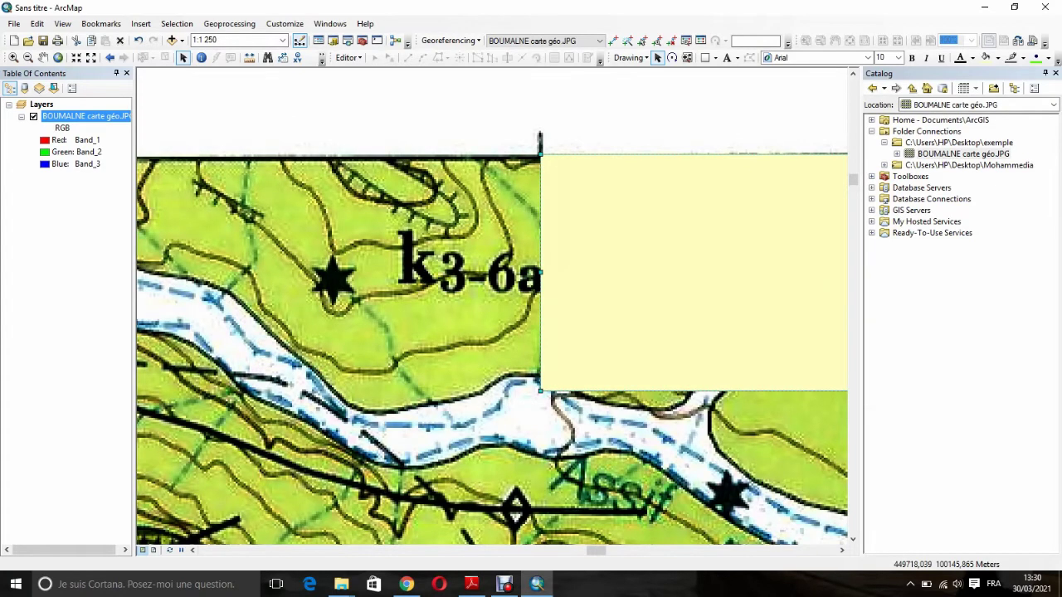
scroll(492, 297, "up", 3)
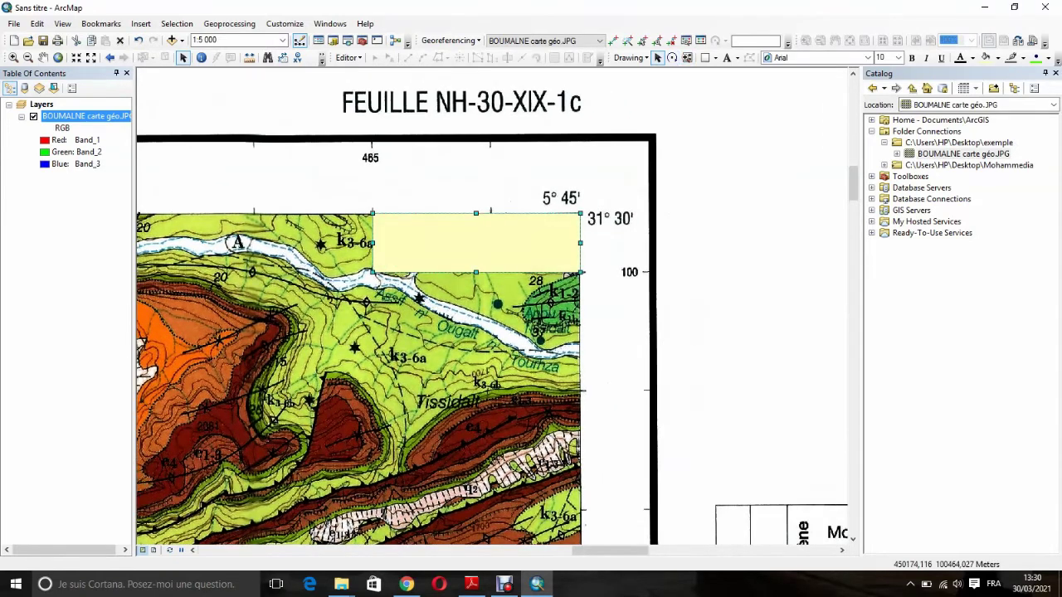
left_click(613, 41)
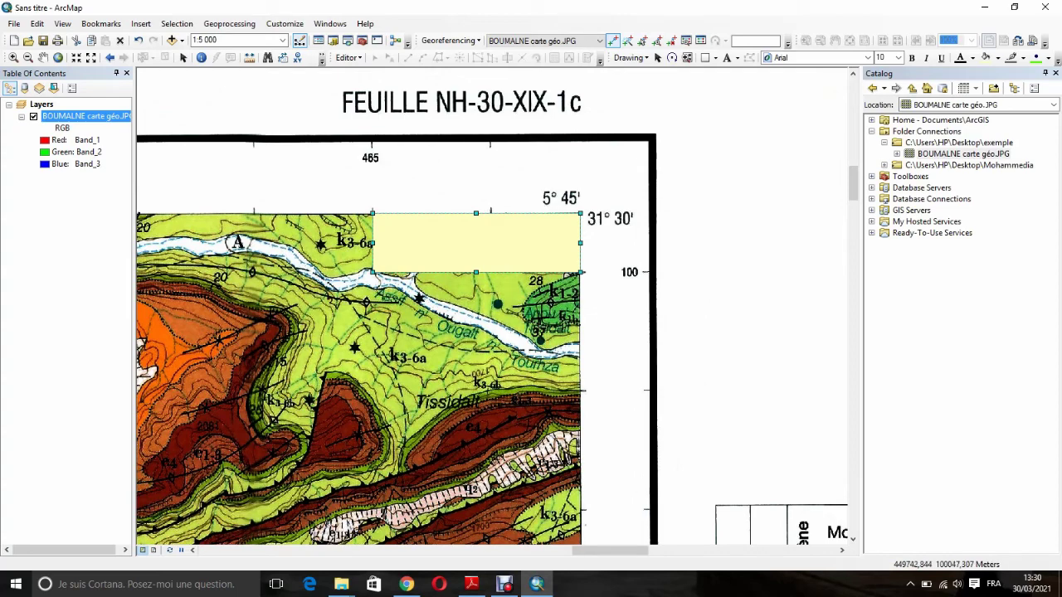
scroll(384, 268, "up", 5)
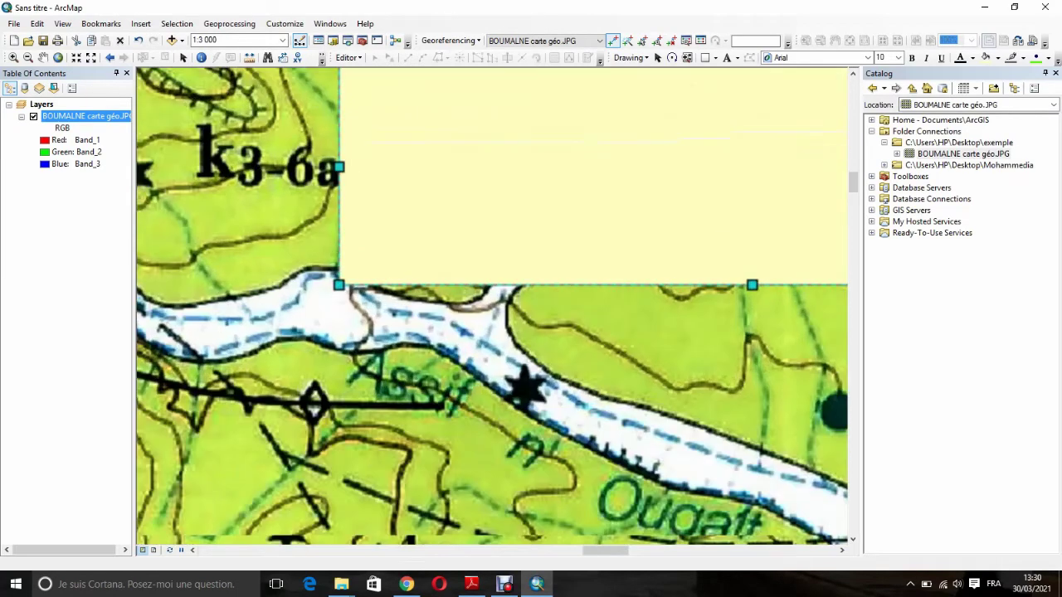
scroll(481, 290, "up", 8)
scroll(490, 296, "down", 4)
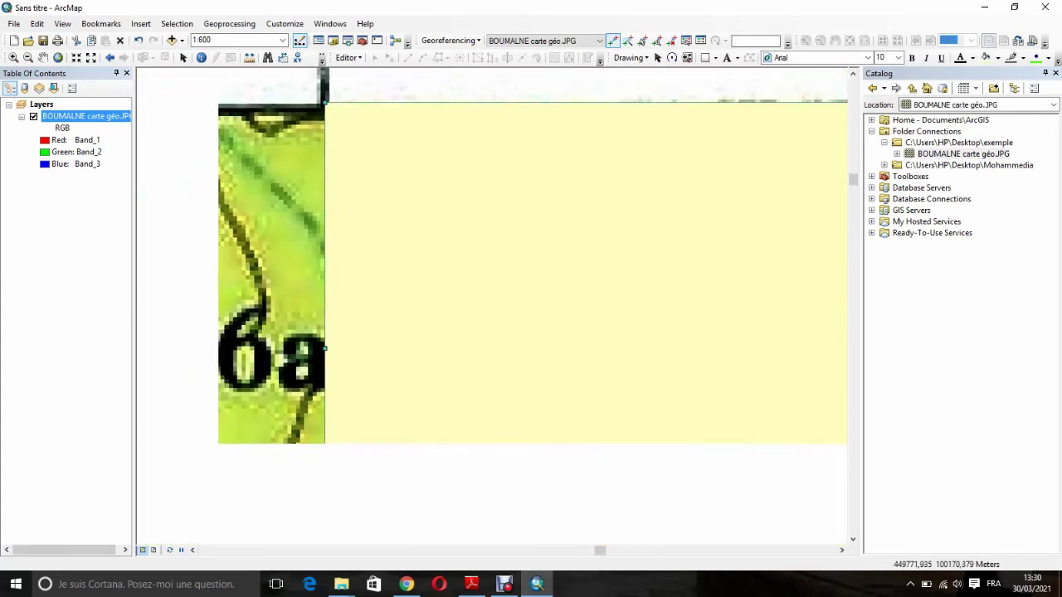
scroll(489, 297, "up", 2)
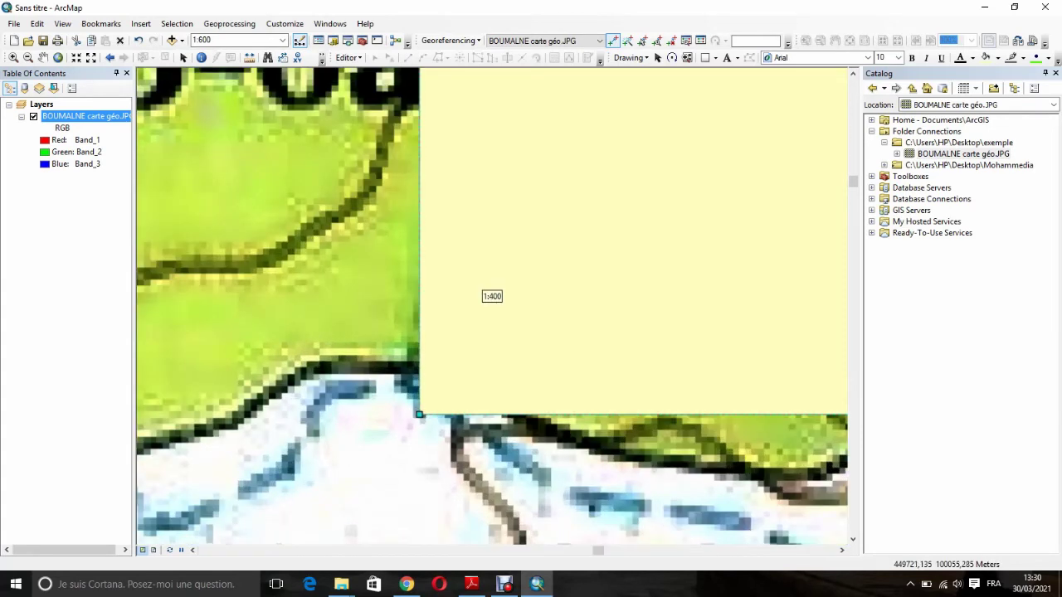
scroll(489, 296, "up", 8)
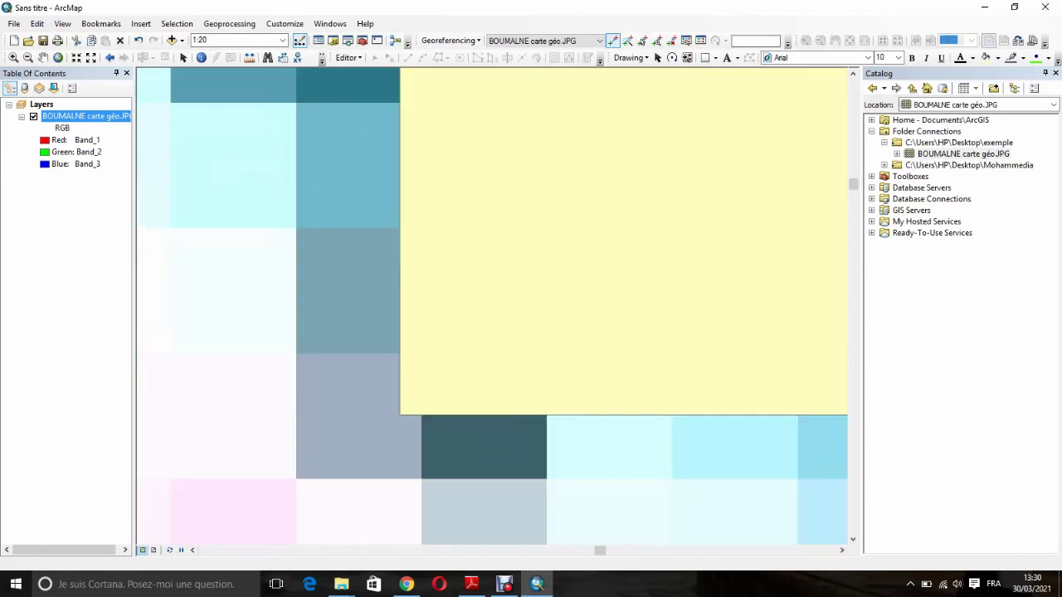
left_click(399, 414)
Step: Enter the control point's coordinates as X 465000 and Y 100000
right_click(399, 414)
left_click(451, 424)
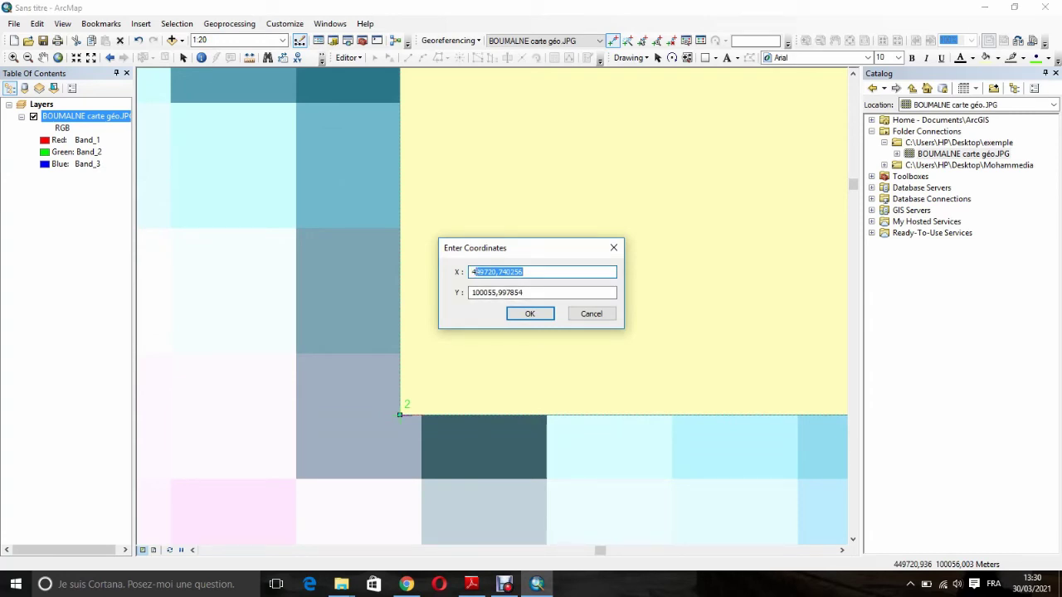
type("465000")
left_click_drag(488, 292, 535, 293)
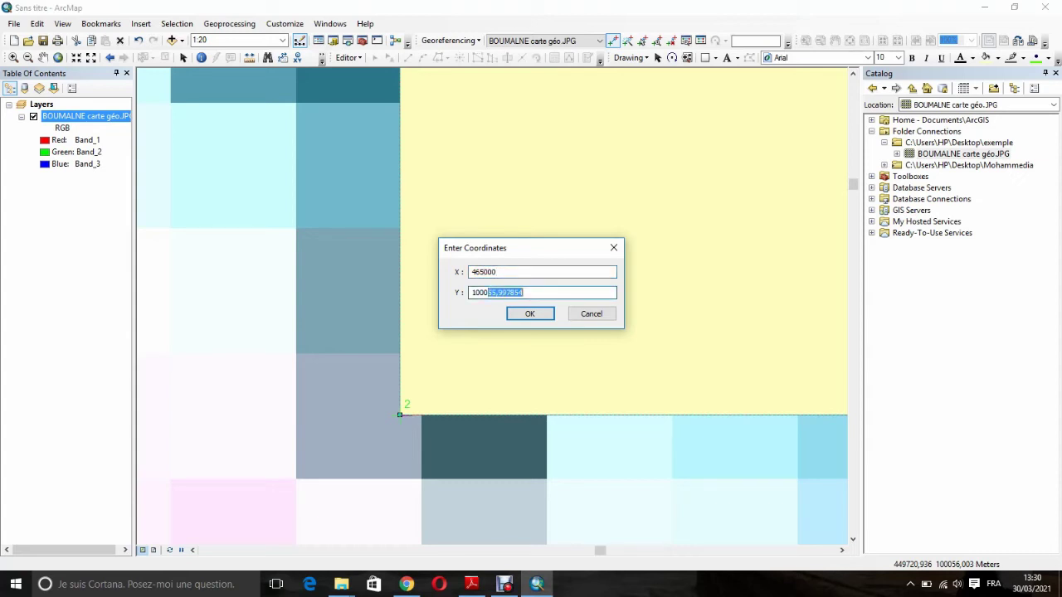
type("00000")
key("Return")
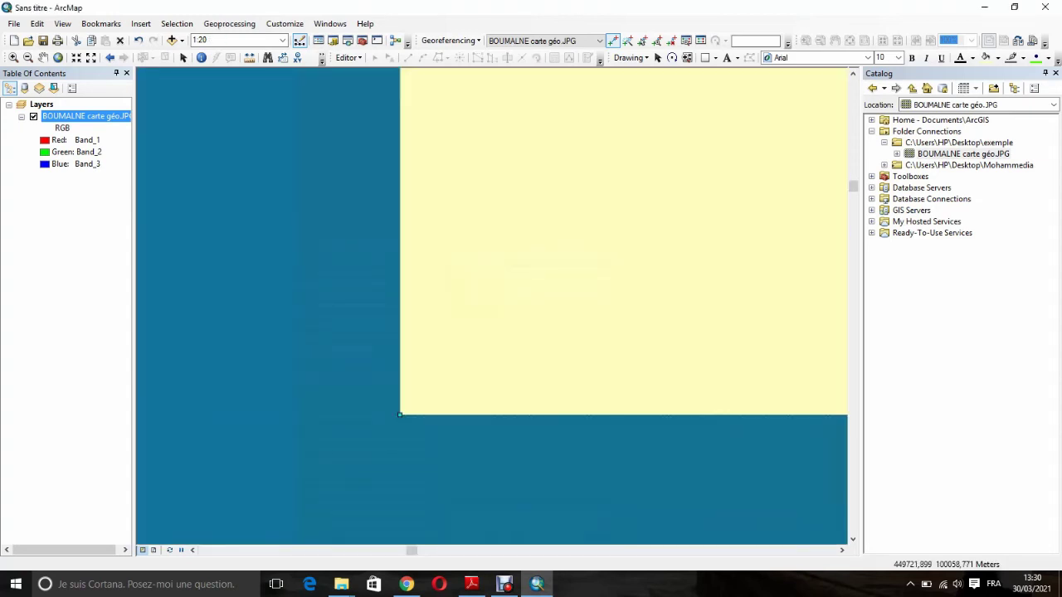
Step: Delete the helper rectangle and show the map at full extent
left_click(658, 58)
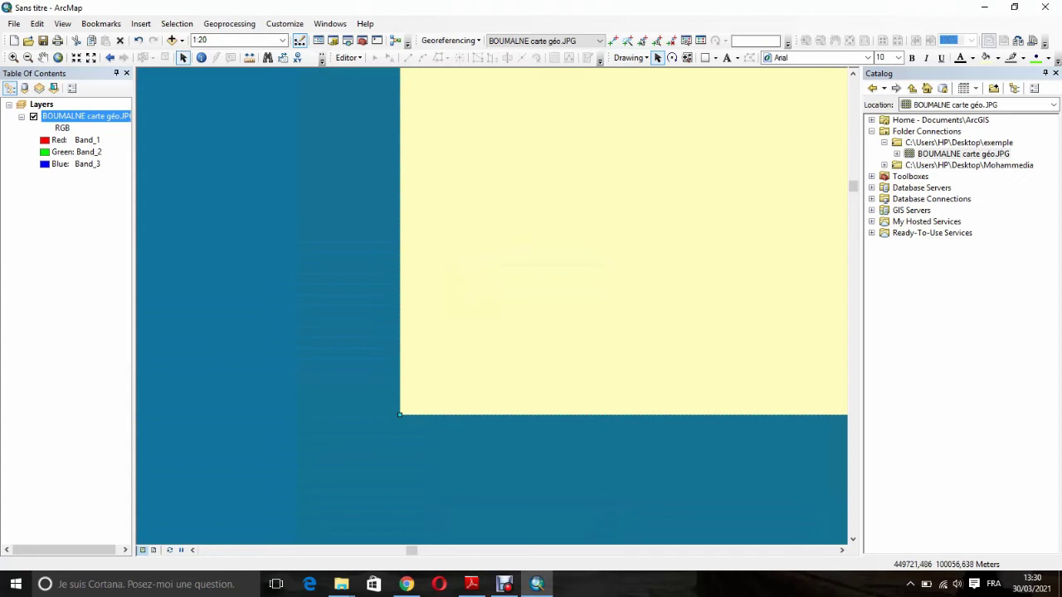
key("Delete")
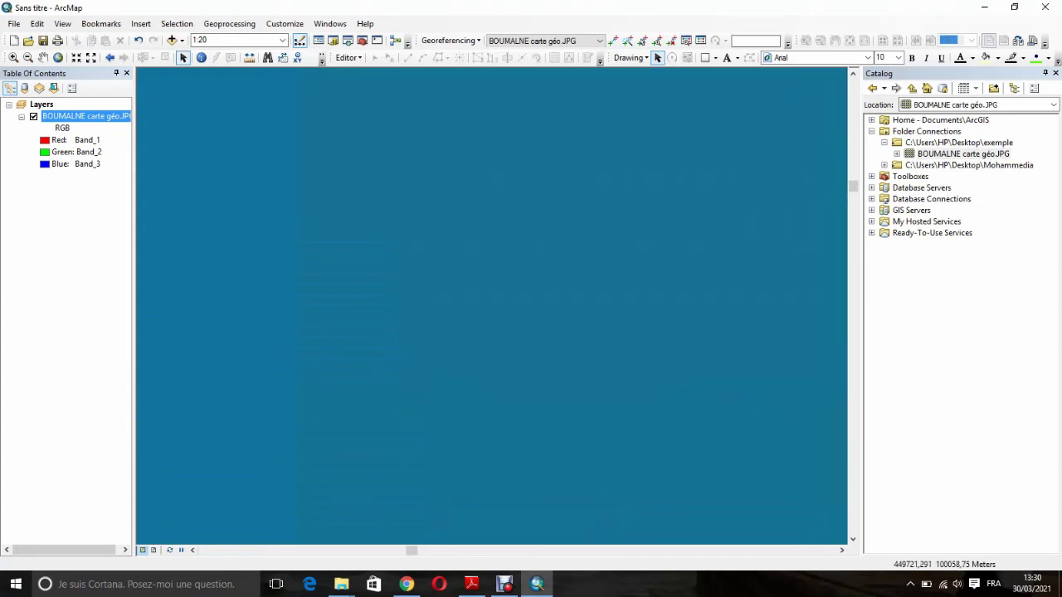
left_click(59, 58)
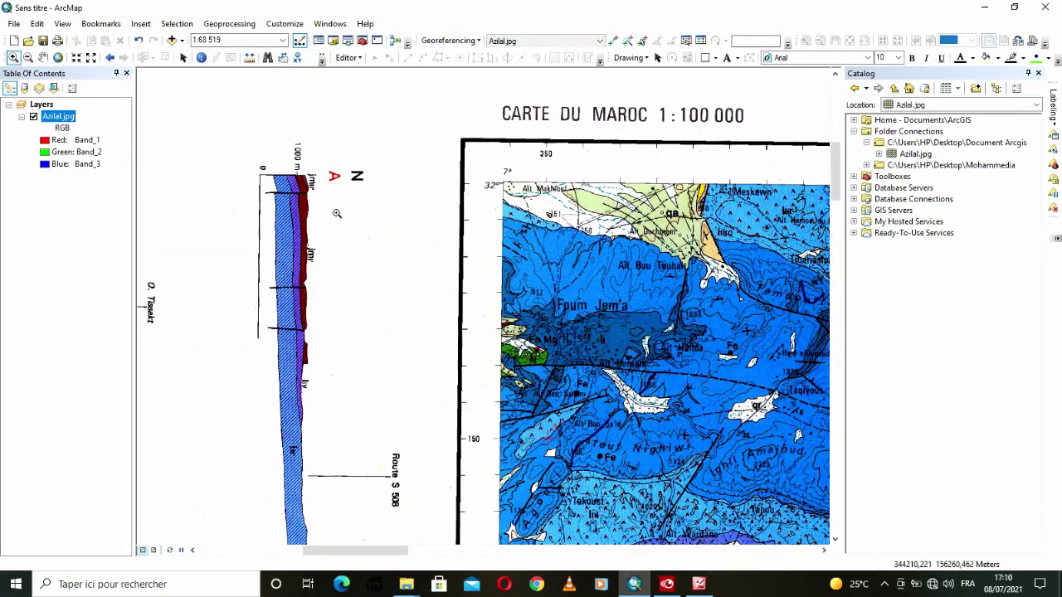
Step: On the Azilal map, place a third control point on the grid cross where easting 390 meets northing 110, near the south-east corner
left_click(58, 58)
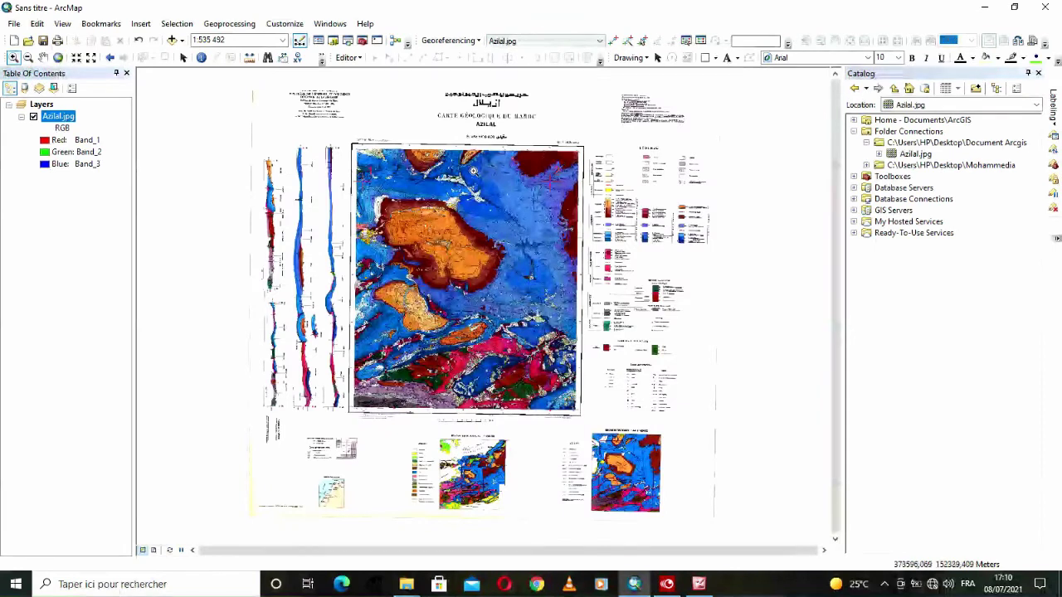
left_click_drag(604, 357, 517, 434)
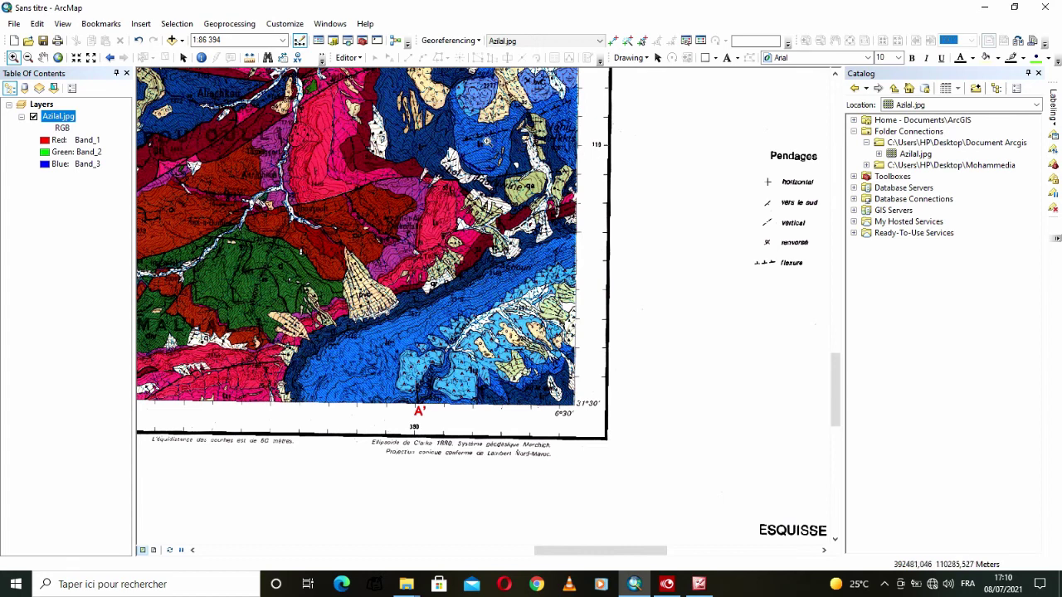
left_click_drag(454, 125, 400, 170)
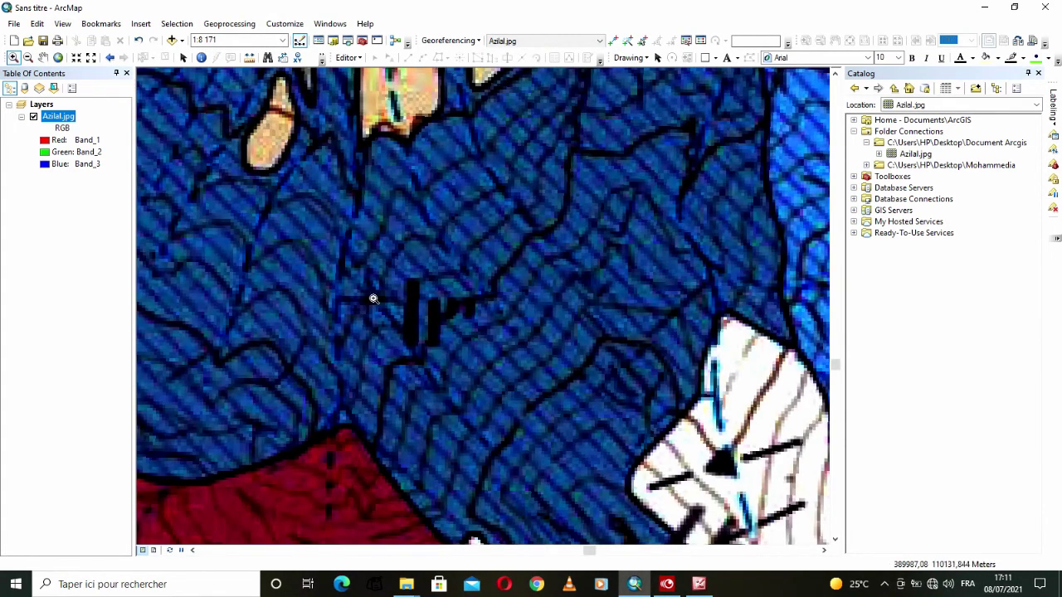
left_click(612, 42)
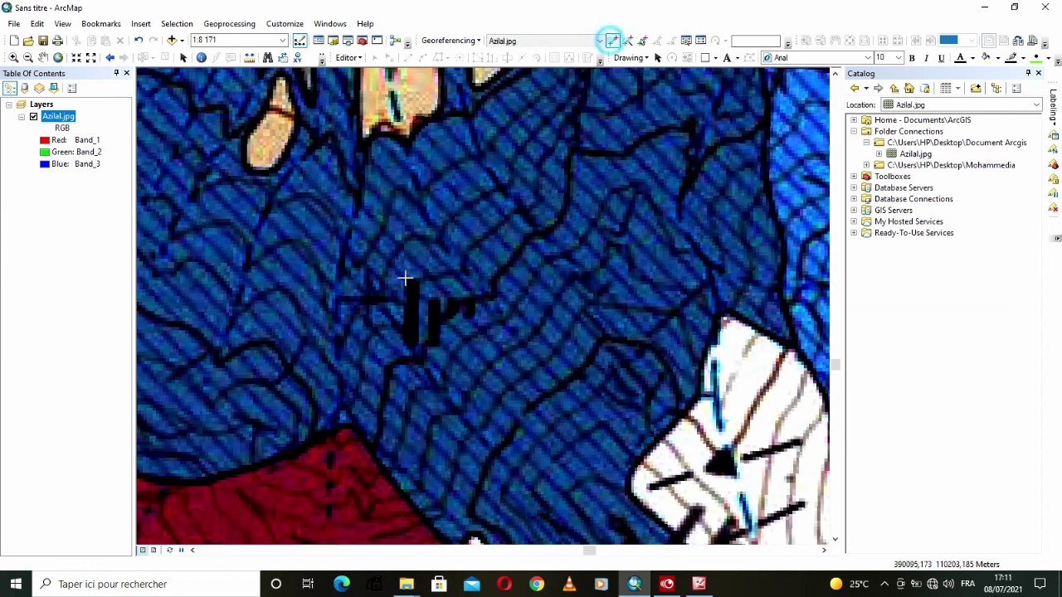
left_click(368, 299)
Step: Enter the third control point's coordinates as X 390000 and Y 110000
right_click(367, 299)
left_click(380, 306)
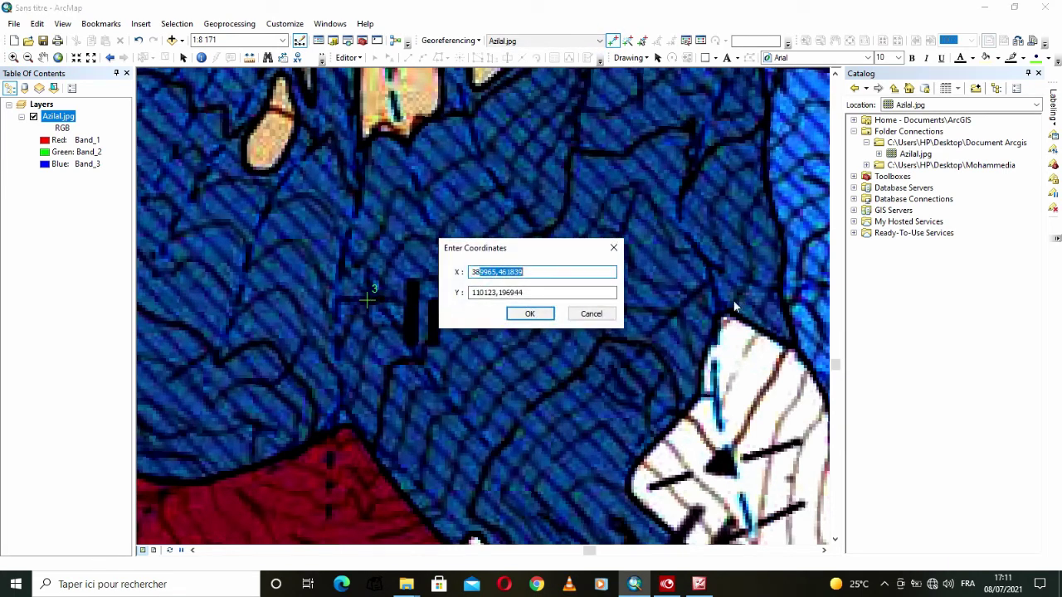
type("38")
key("Tab")
type("110000")
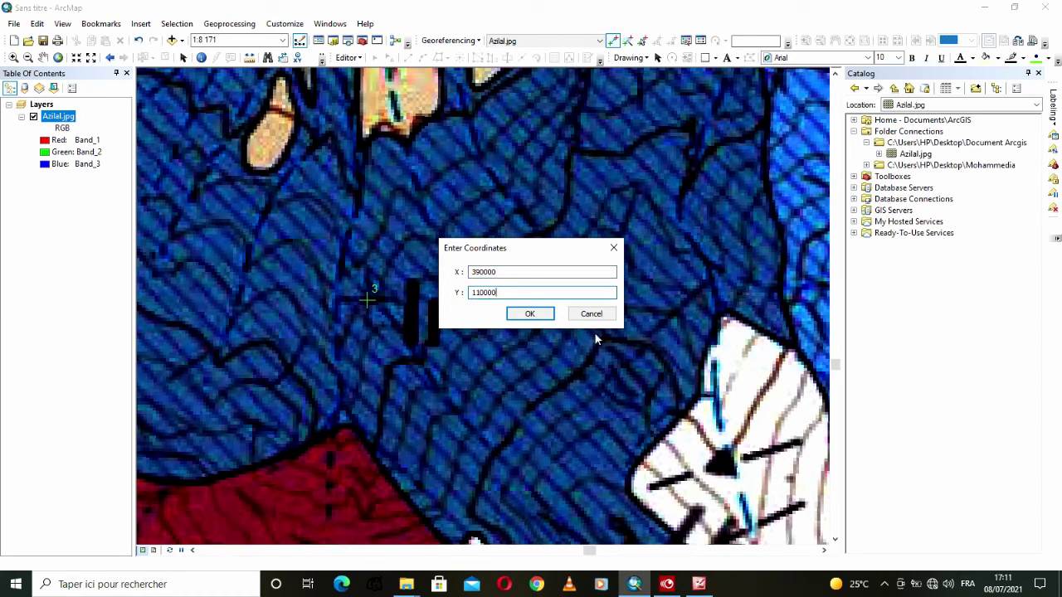
left_click(546, 315)
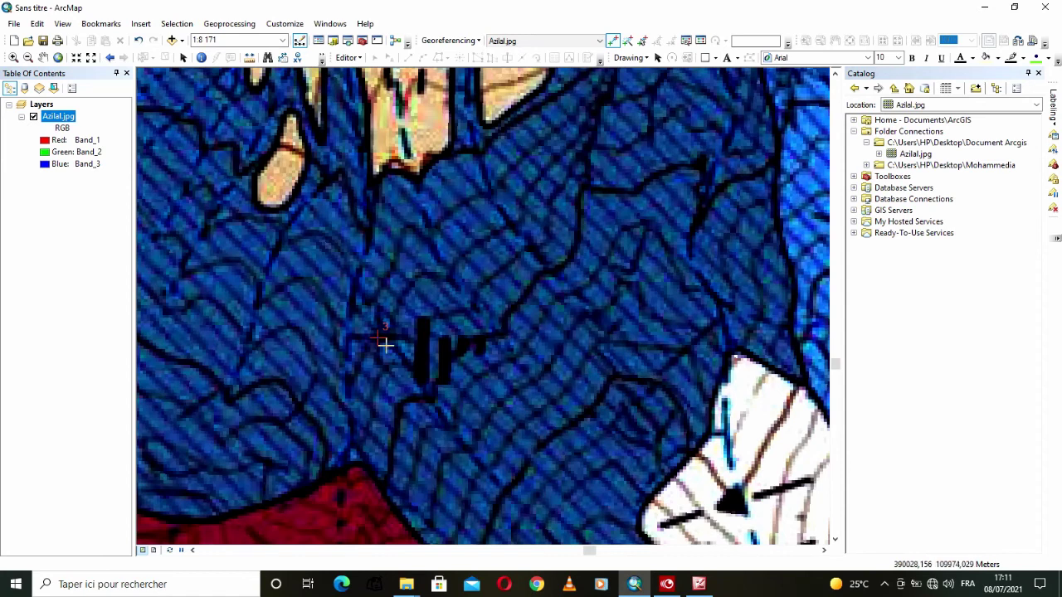
Step: Examine the easting labels and ticks for 390 and 350 along the Azilal map's southern edge
left_click(59, 58)
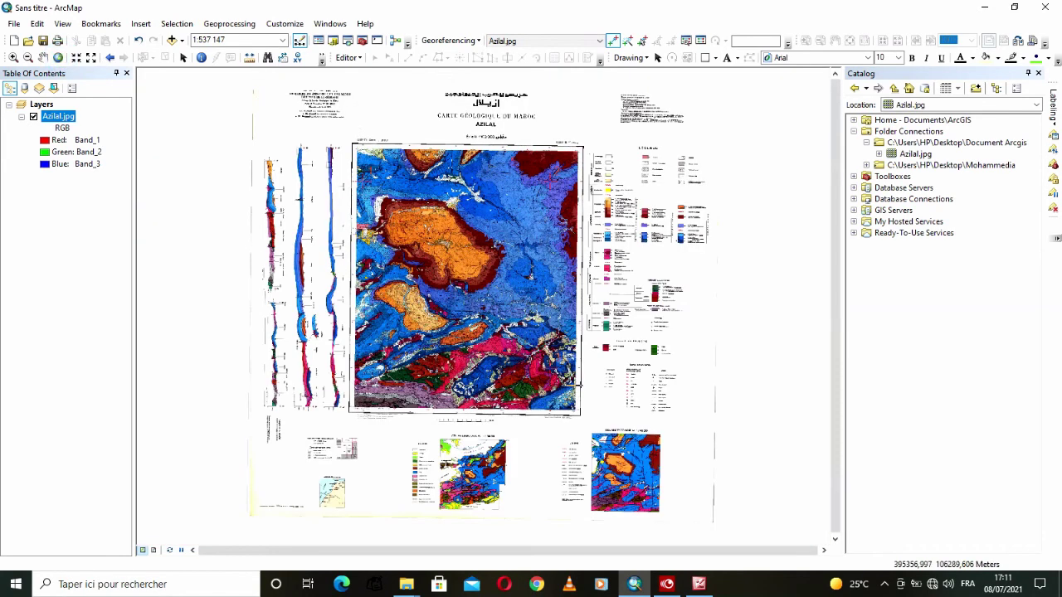
left_click(12, 57)
left_click_drag(615, 355, 519, 429)
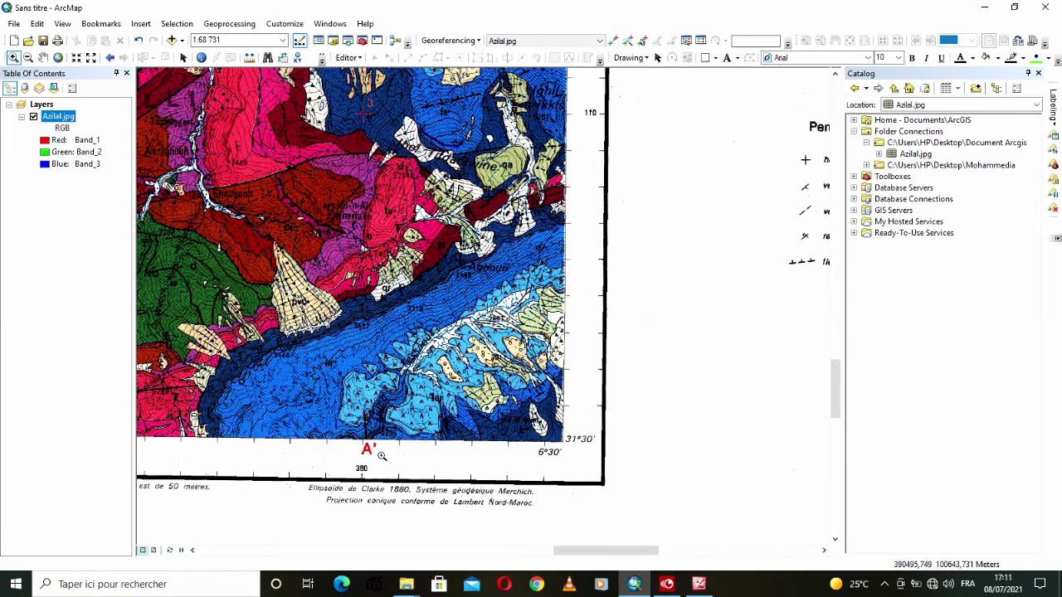
left_click_drag(381, 456, 337, 481)
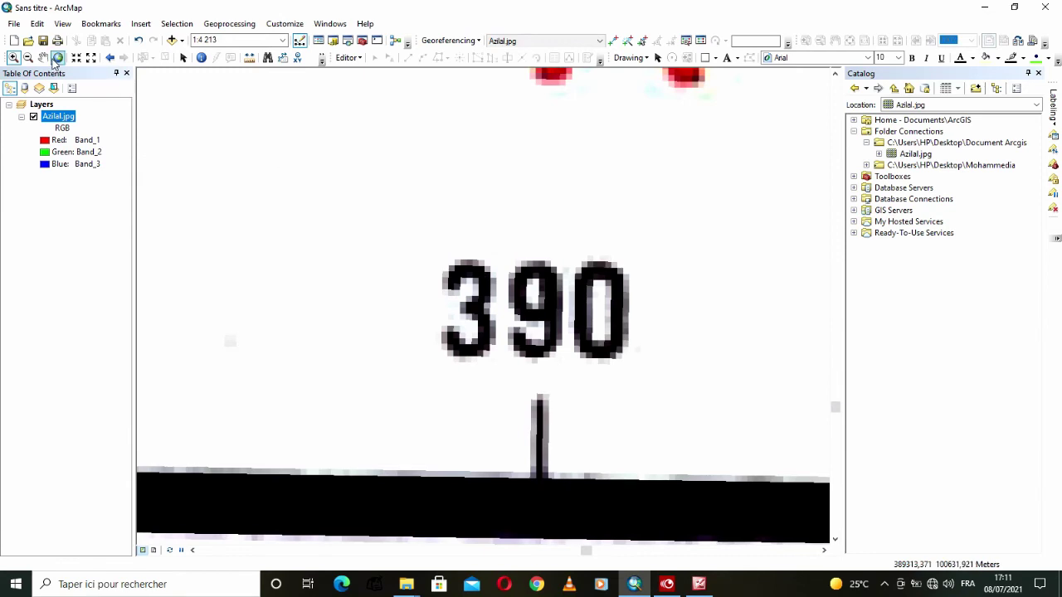
left_click(58, 57)
left_click_drag(402, 345, 312, 435)
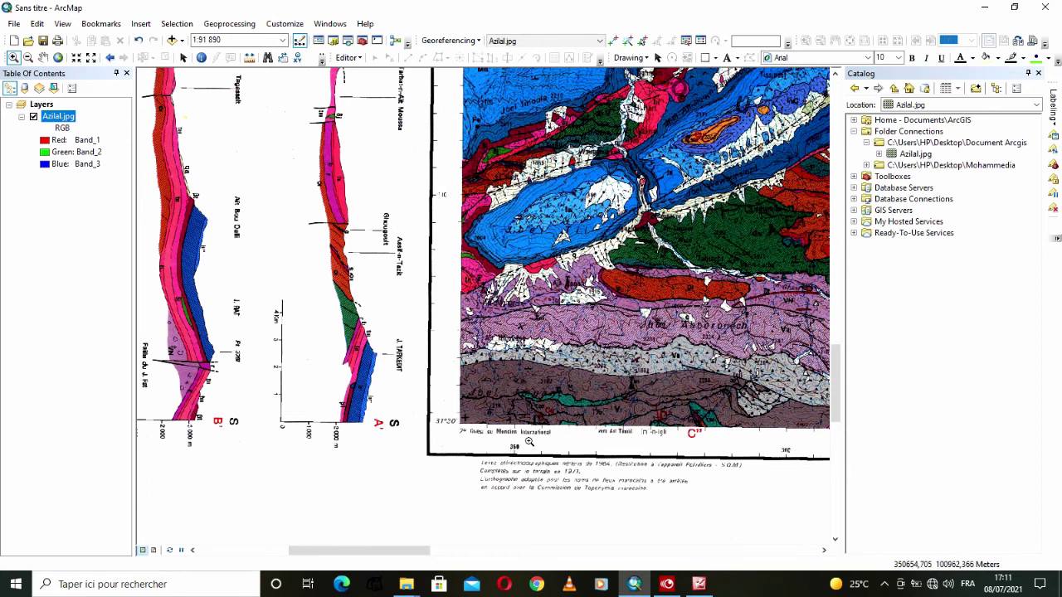
left_click_drag(537, 412, 492, 463)
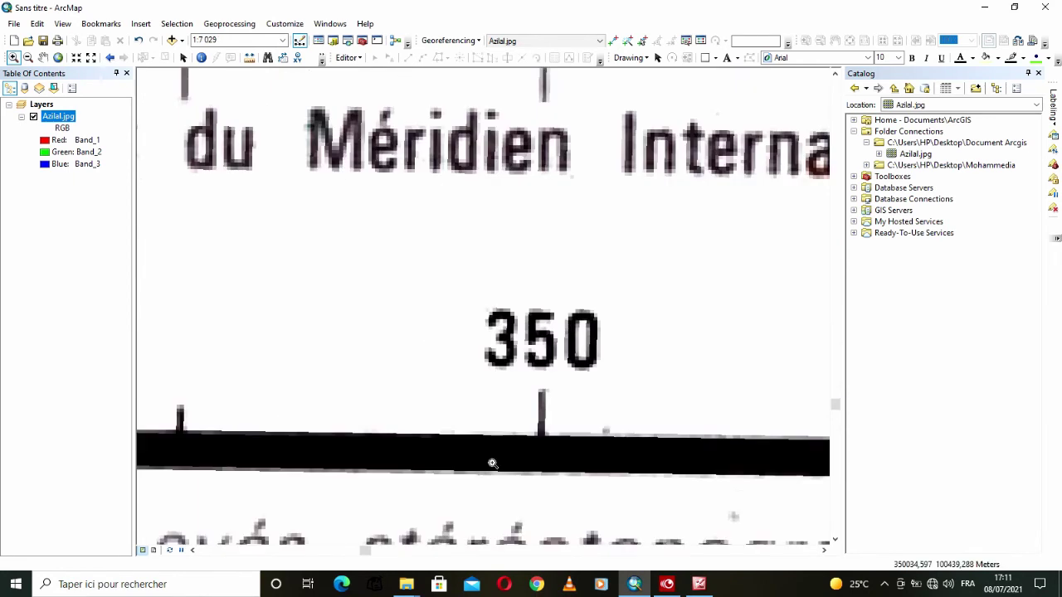
Step: Place a fourth control point on the grid cross where easting 350 meets northing 110, near the map's south-west corner
left_click(58, 58)
left_click_drag(418, 333, 324, 424)
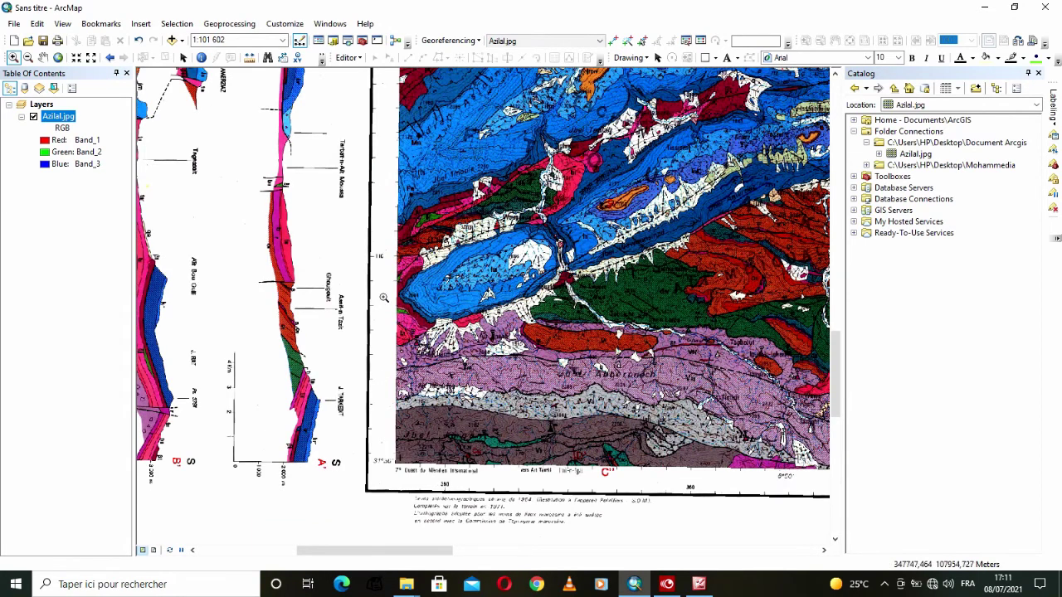
left_click_drag(466, 232, 423, 267)
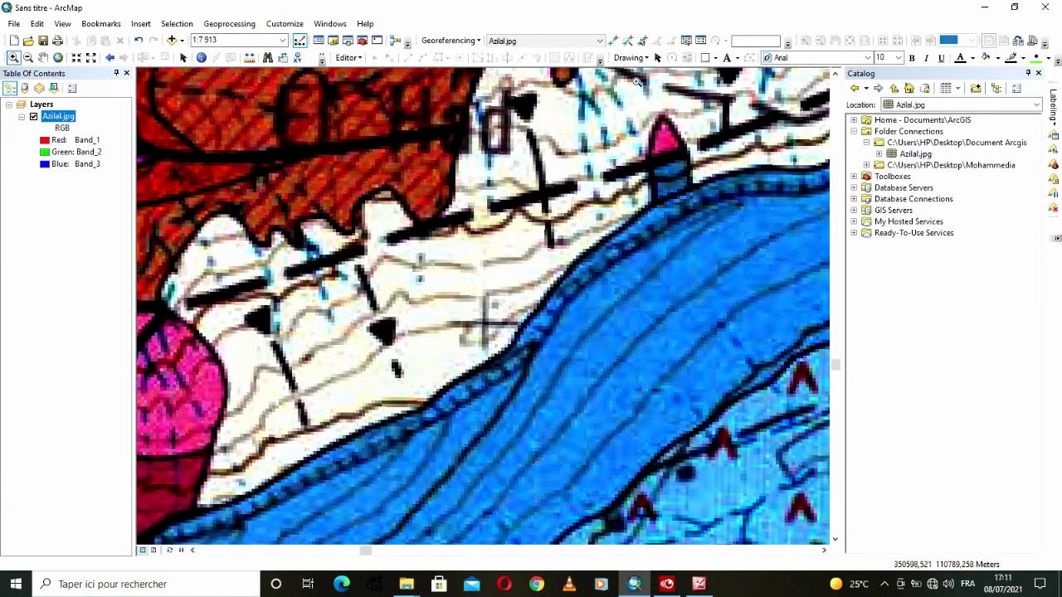
left_click(612, 41)
right_click(485, 323)
Step: Enter the fourth control point's coordinates as X 350000 and Y 110000, and return to the full map extent
left_click(510, 330)
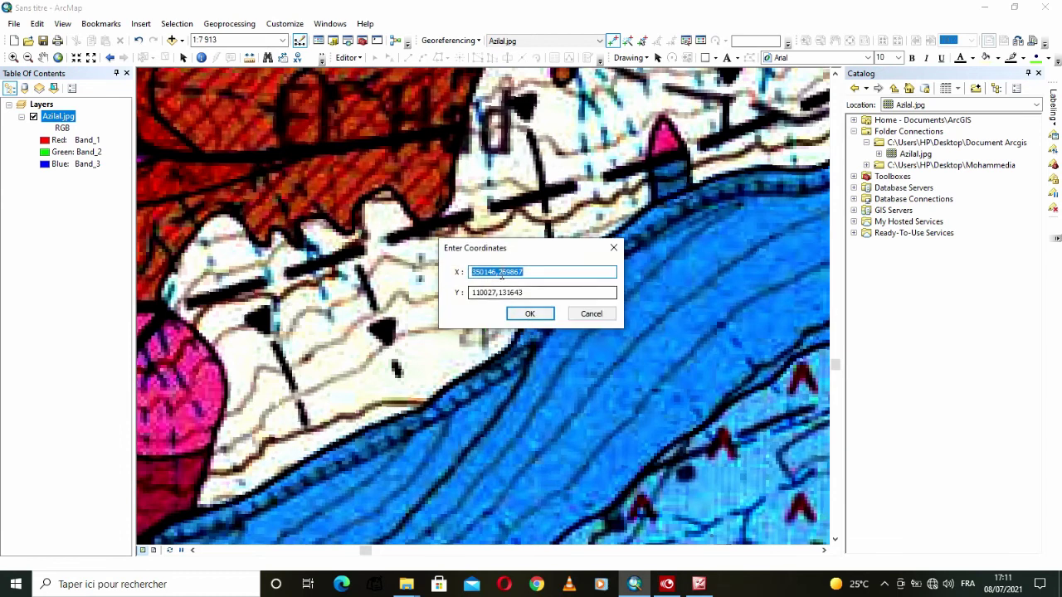
left_click_drag(485, 272, 802, 336)
type("0000")
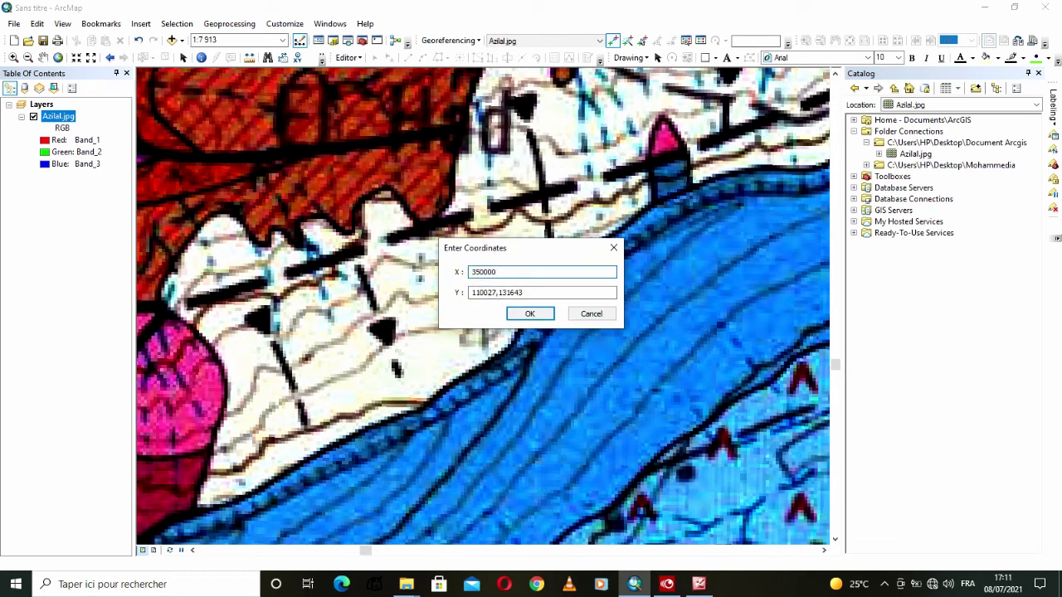
left_click_drag(489, 292, 763, 390)
type("0000")
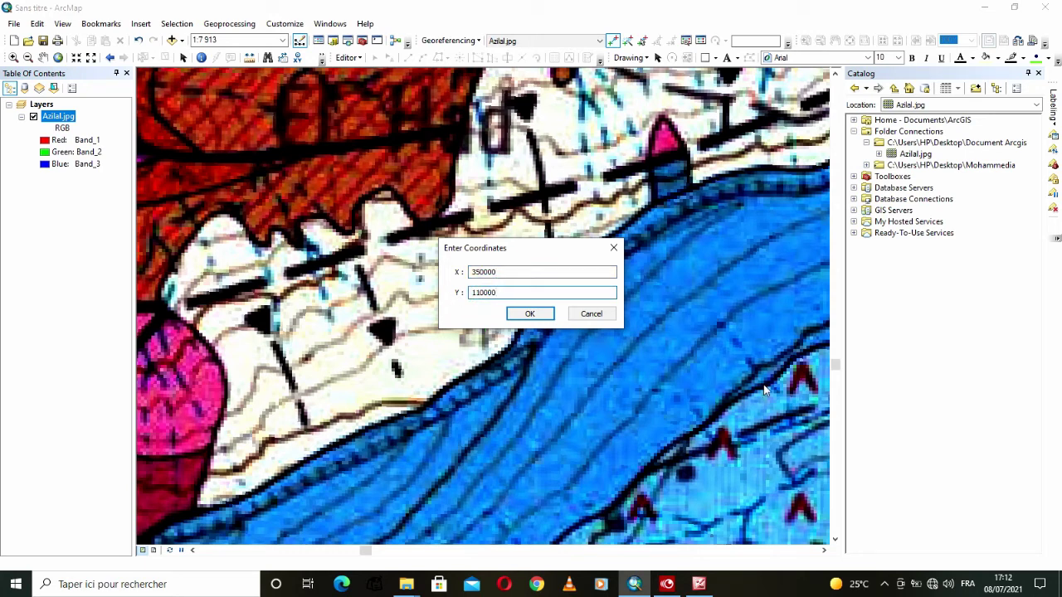
left_click(541, 319)
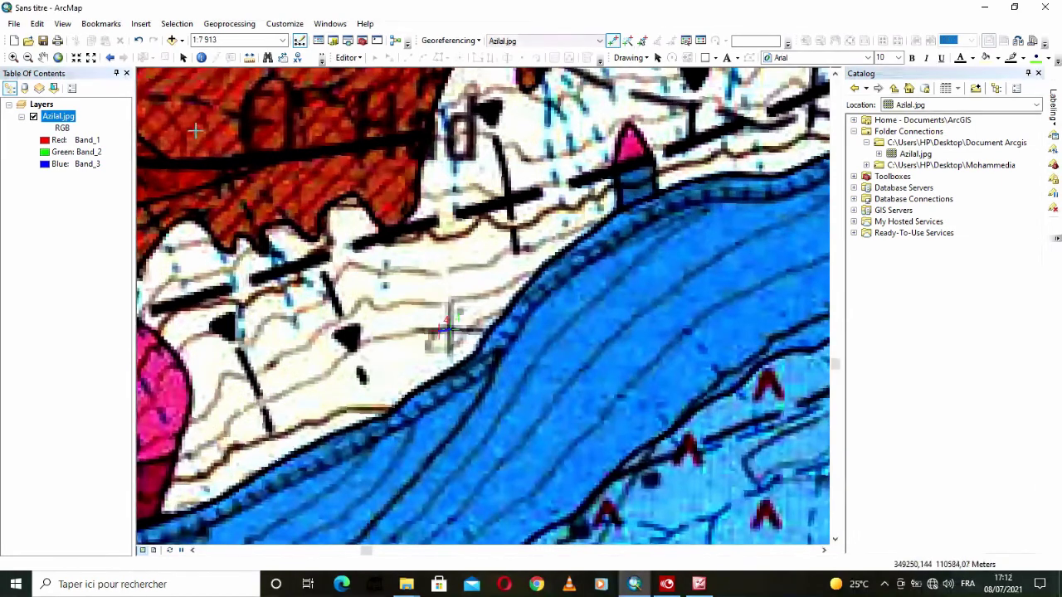
left_click(56, 60)
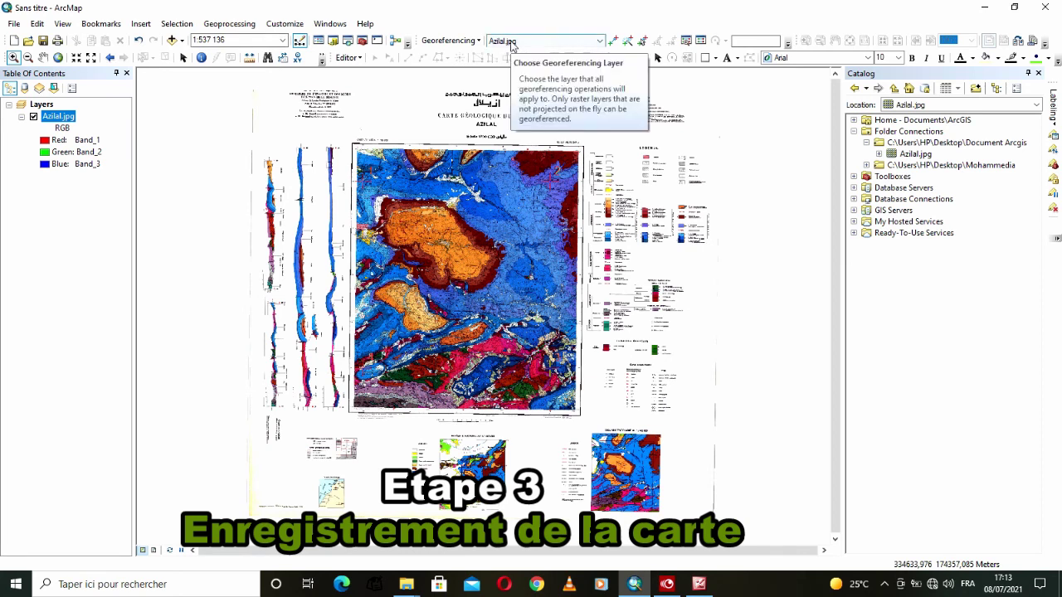
left_click(463, 44)
left_click(466, 45)
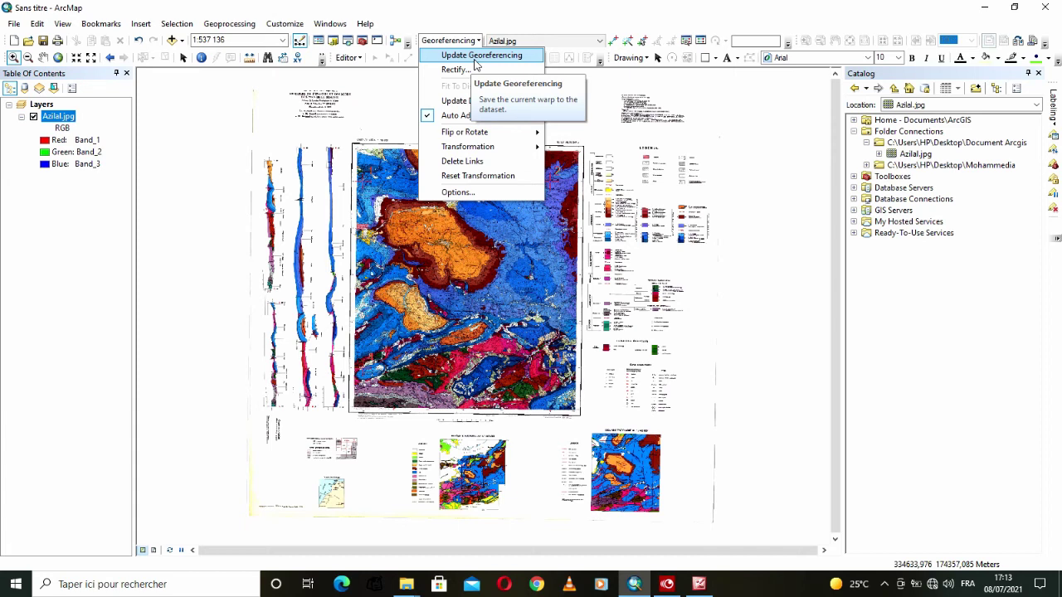
left_click(463, 69)
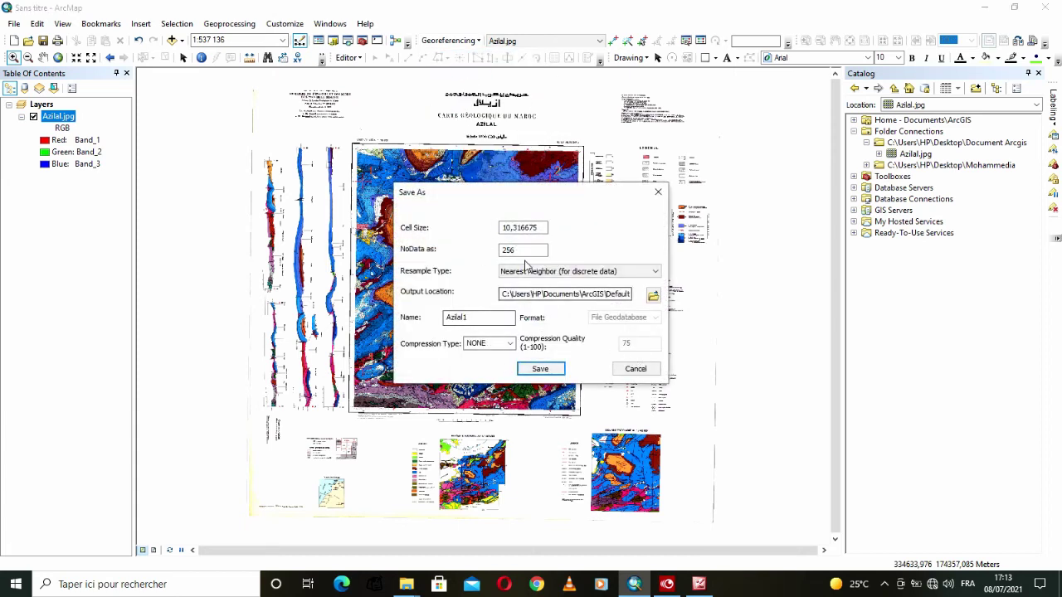
left_click(636, 369)
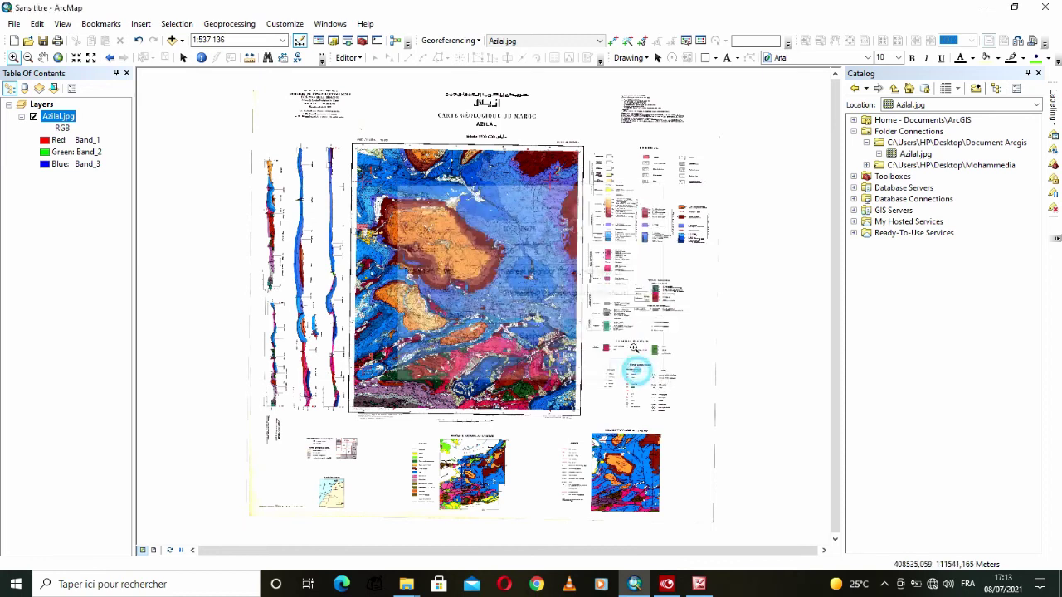
Step: Update the georeferencing of Azilal.jpg, repeating the update after briefly using the Rotate tool on the raster
left_click(449, 40)
left_click(463, 55)
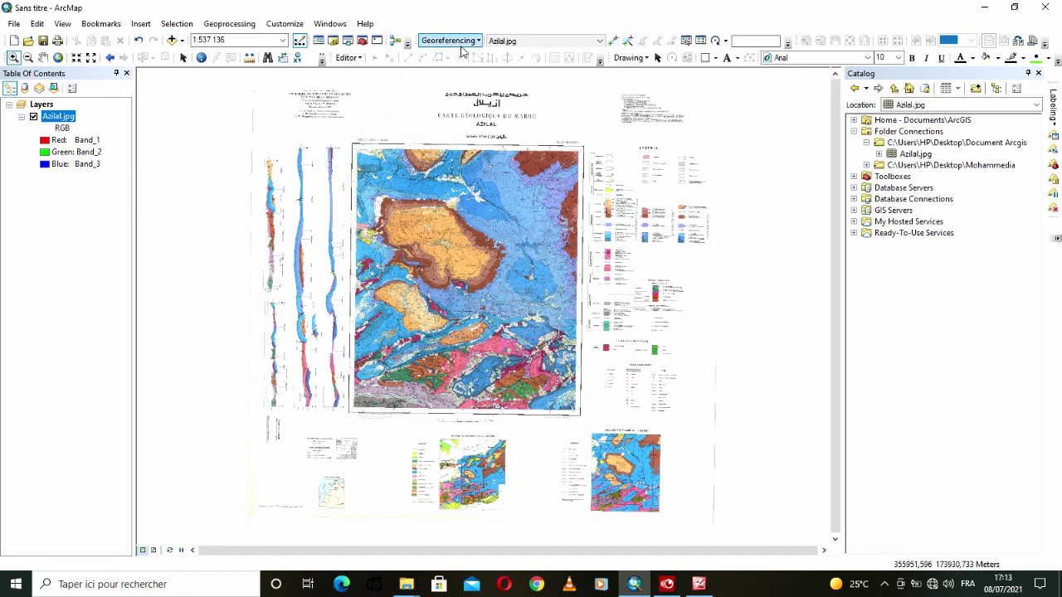
left_click(715, 40)
left_click_drag(413, 179, 413, 179)
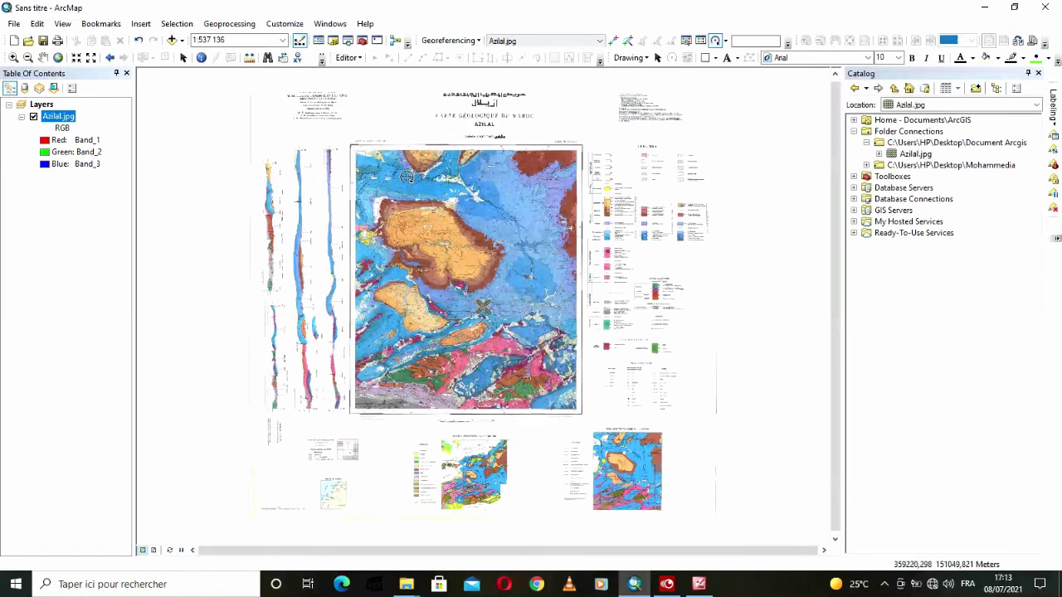
left_click(448, 39)
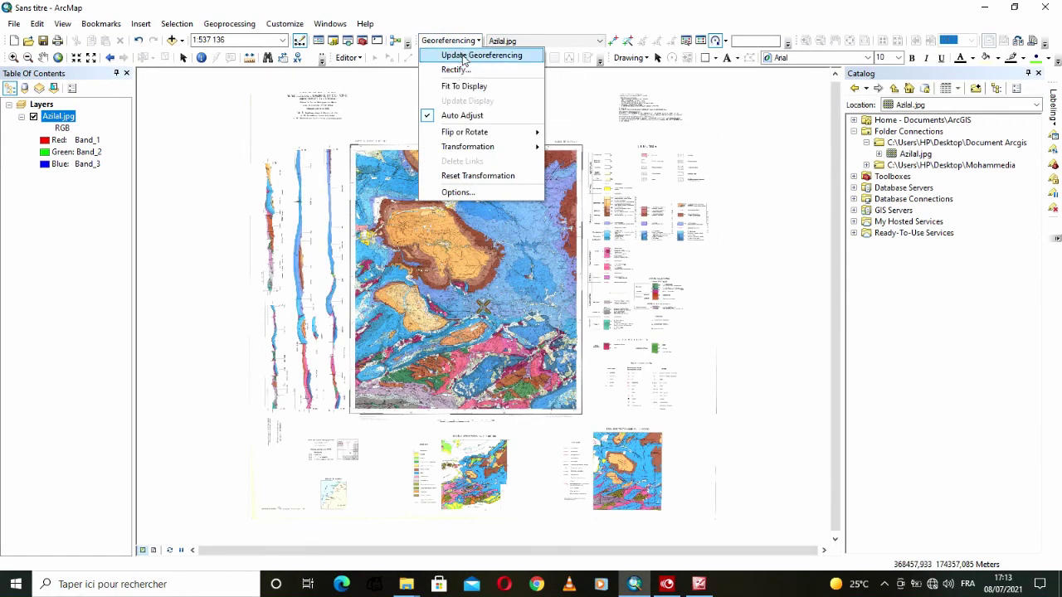
left_click(463, 56)
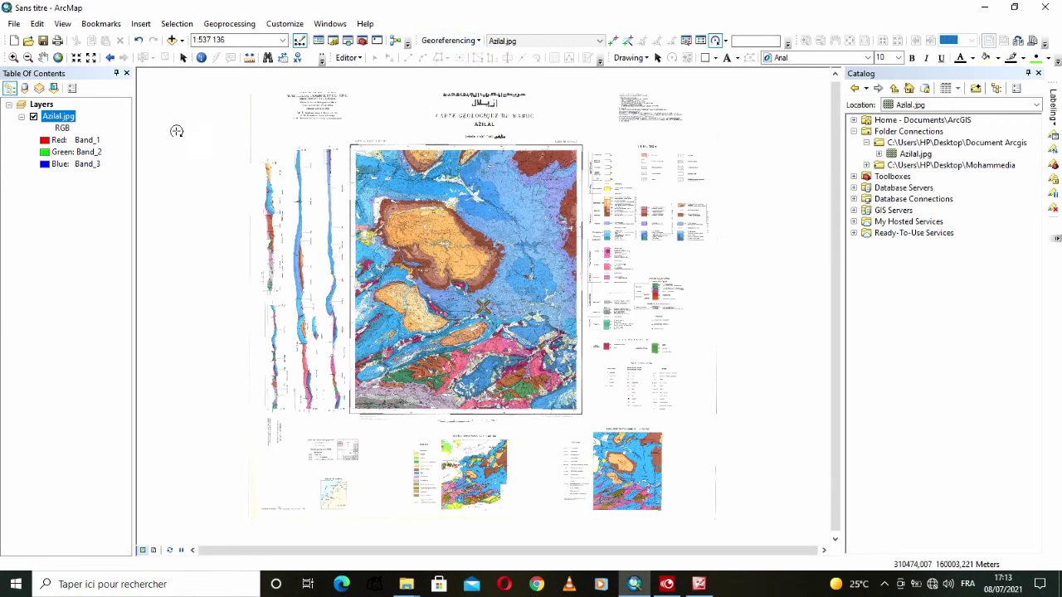
Step: Start saving the map document and choose the Document Arcgis folder on the desktop as its location
left_click(44, 41)
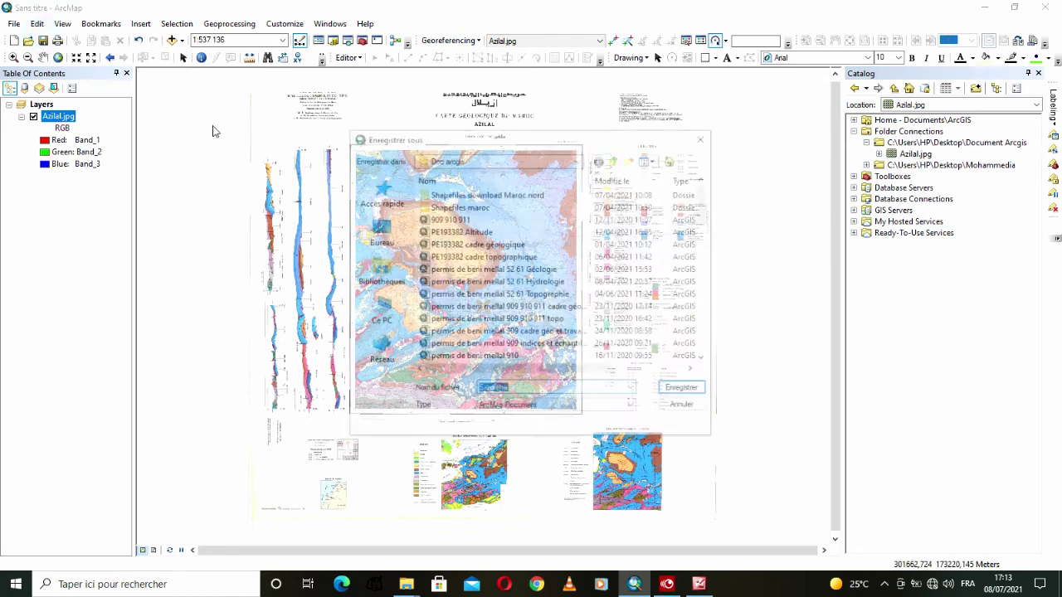
left_click(615, 161)
left_click(615, 161)
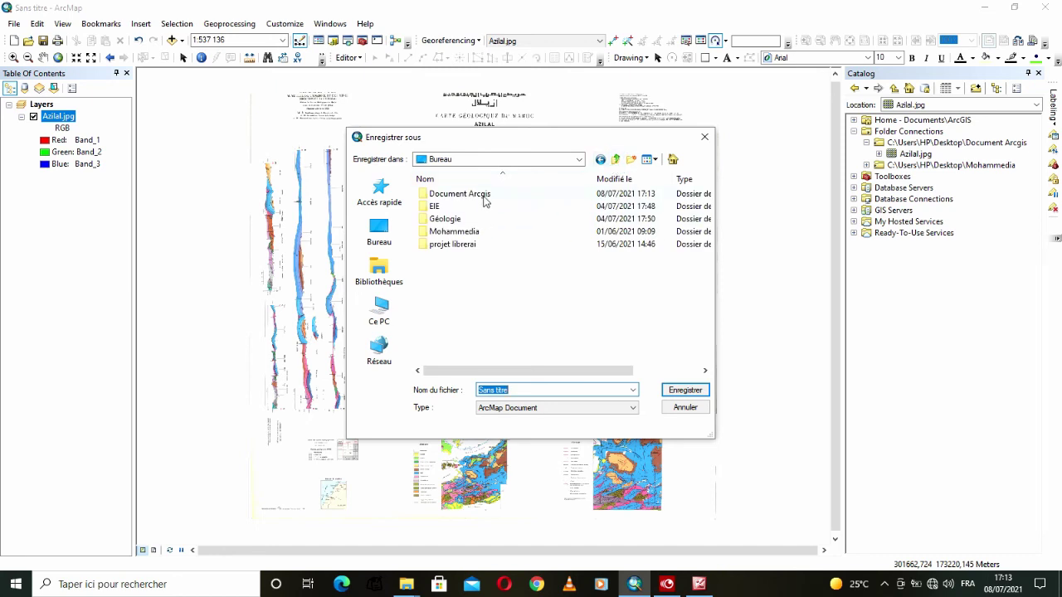
double_click(486, 202)
Step: Name the map document "géréférencement de la carte géologique d'Azilal" and save it as an ArcMap Document
left_click_drag(508, 391, 483, 390)
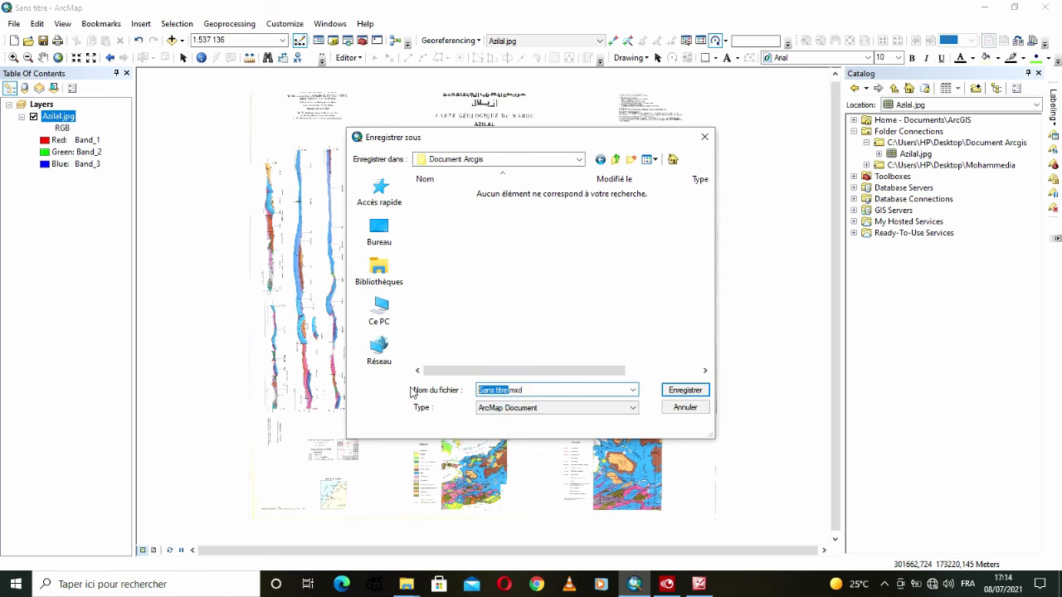
type("z")
key("BackSpace")
type("géreférencement da")
key("BackSpace")
key("BackSpace")
type("e la carte Azilal")
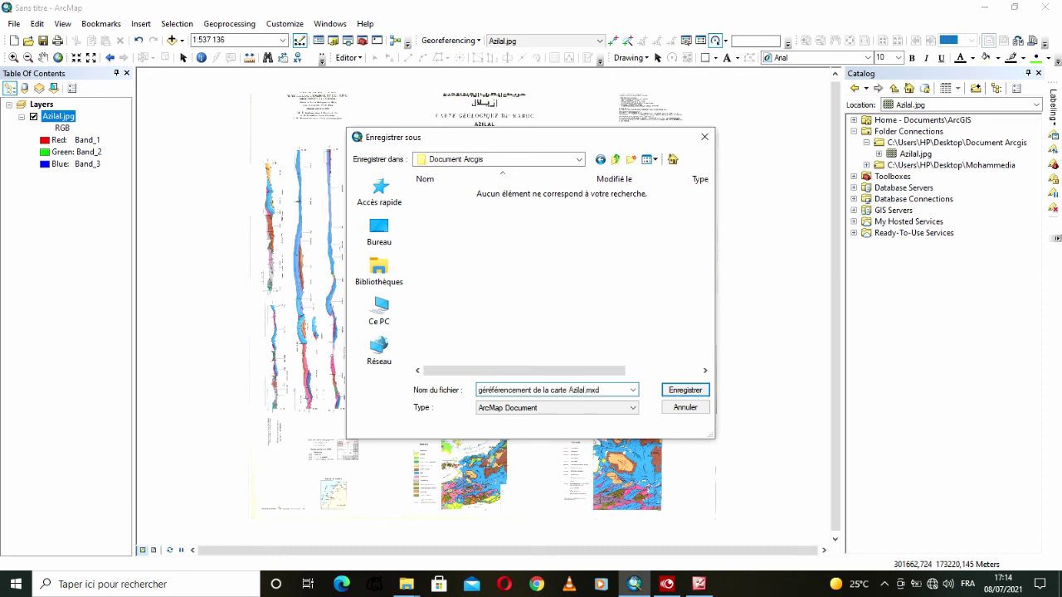
left_click(569, 389)
type("géologique d'")
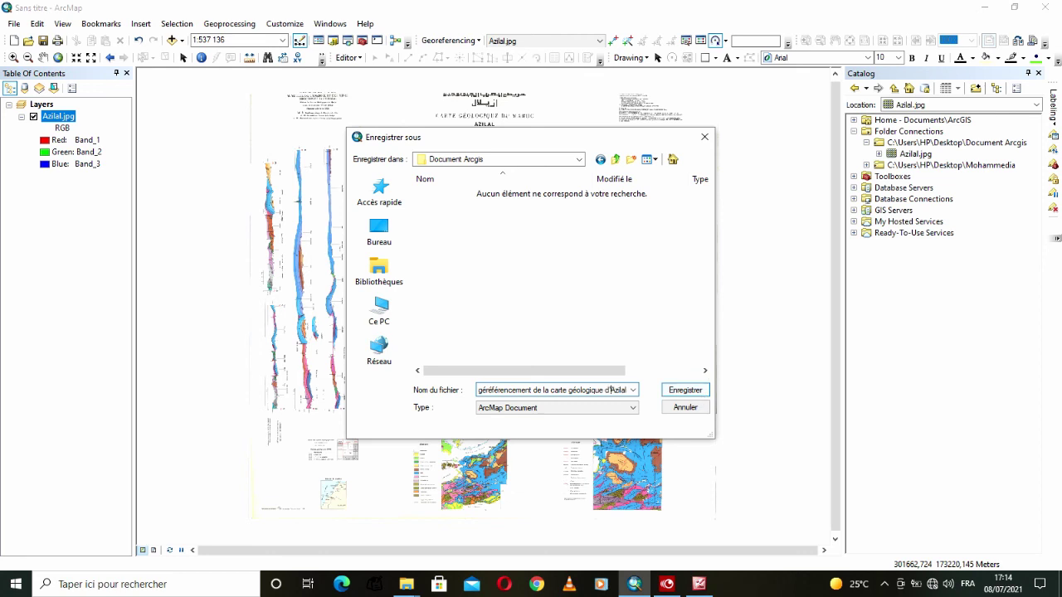
left_click(685, 391)
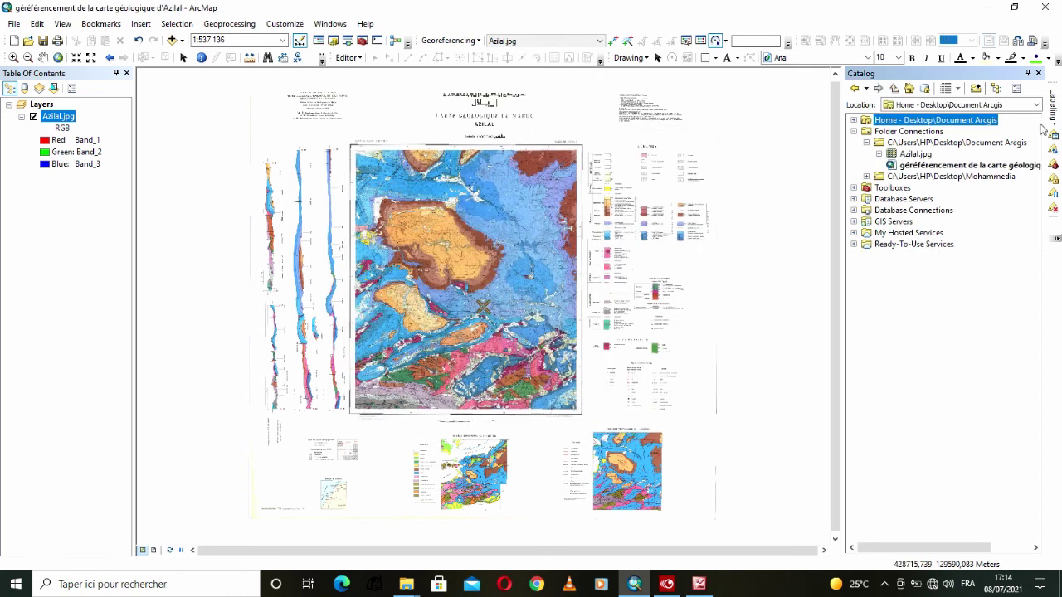
Step: Close ArcMap and check the saved files in the desktop's Document Arcgis folder, closing the folder window when done
left_click(1044, 7)
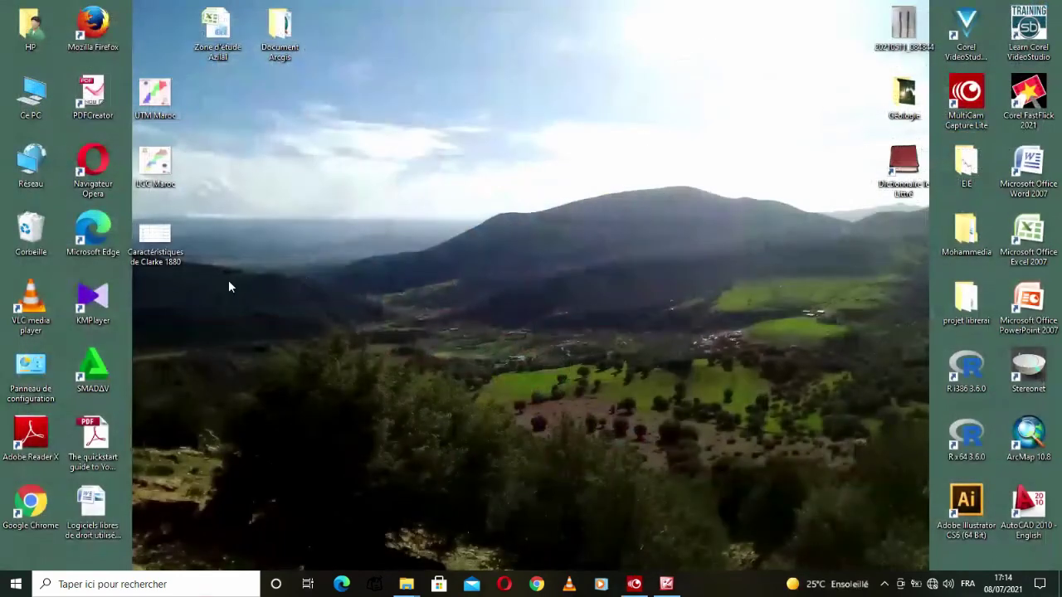
double_click(292, 39)
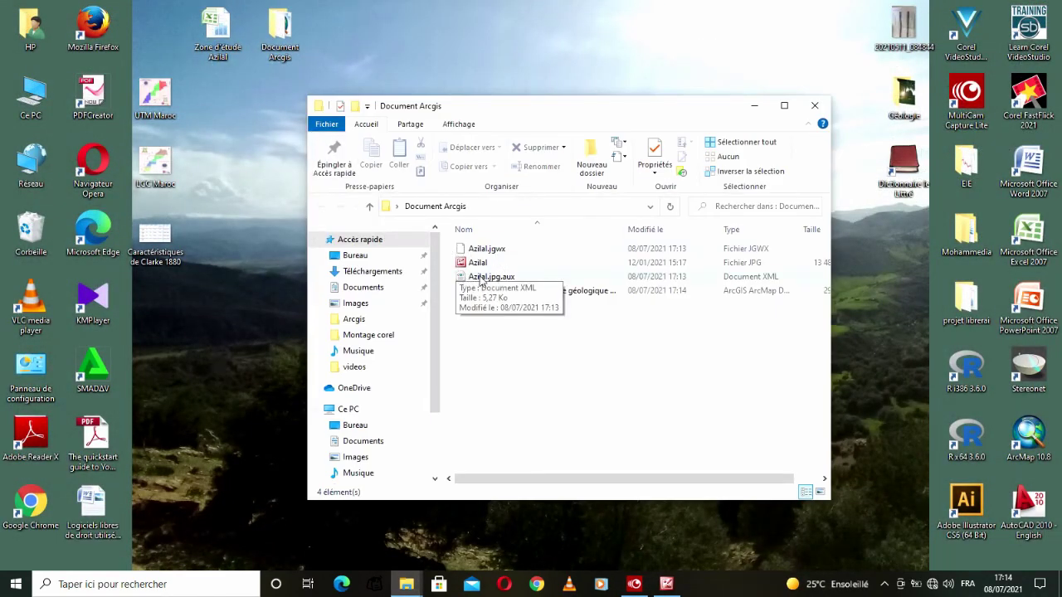
left_click(813, 106)
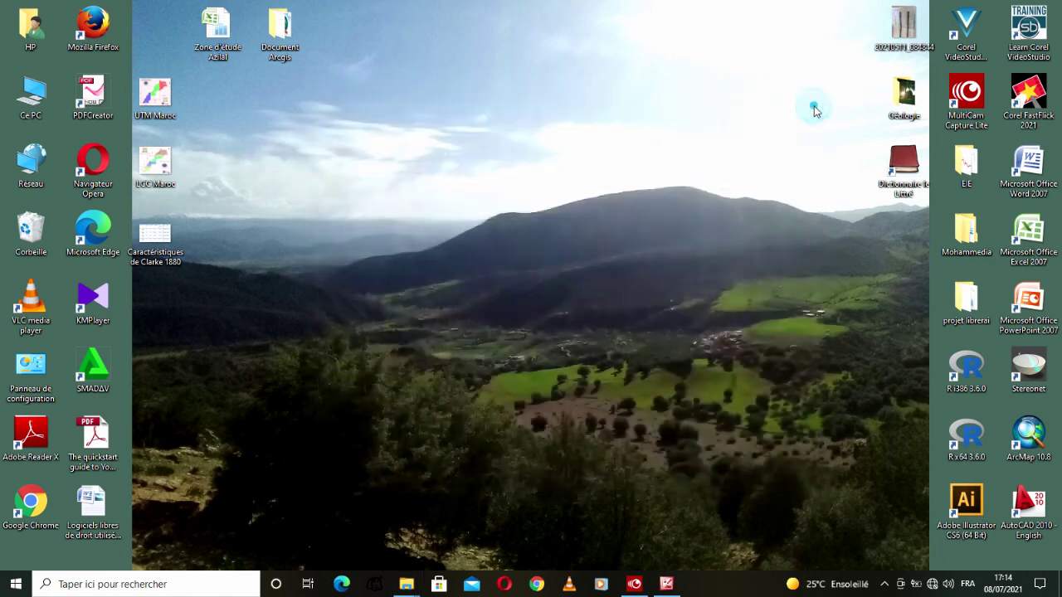